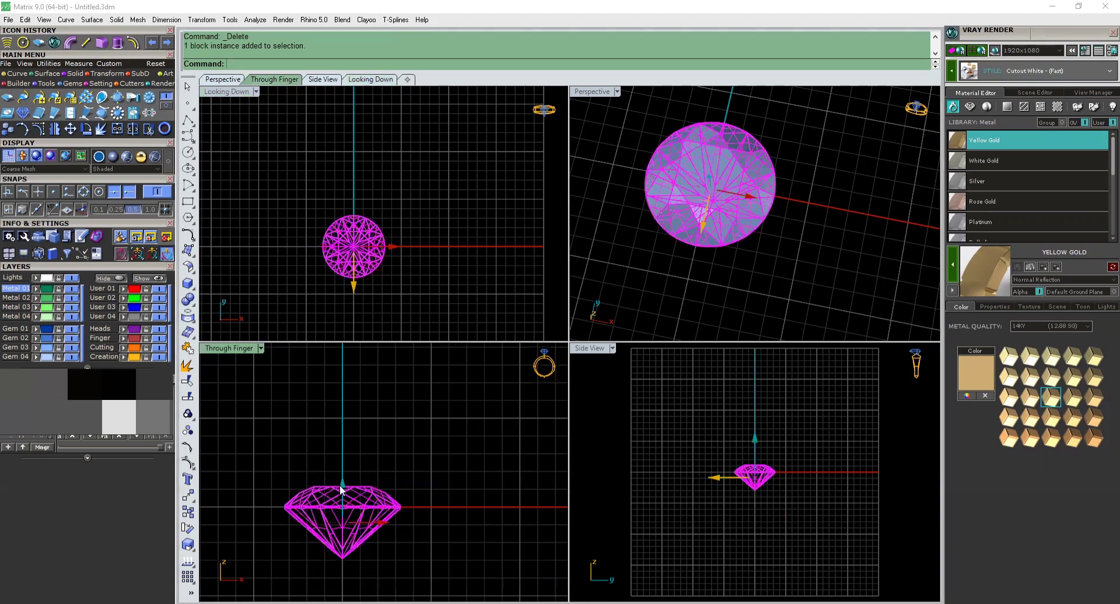
Build a four-prong diagonal head on the round gem with the Head Builder and give it one rail
right_click(358, 379)
left_click(392, 432)
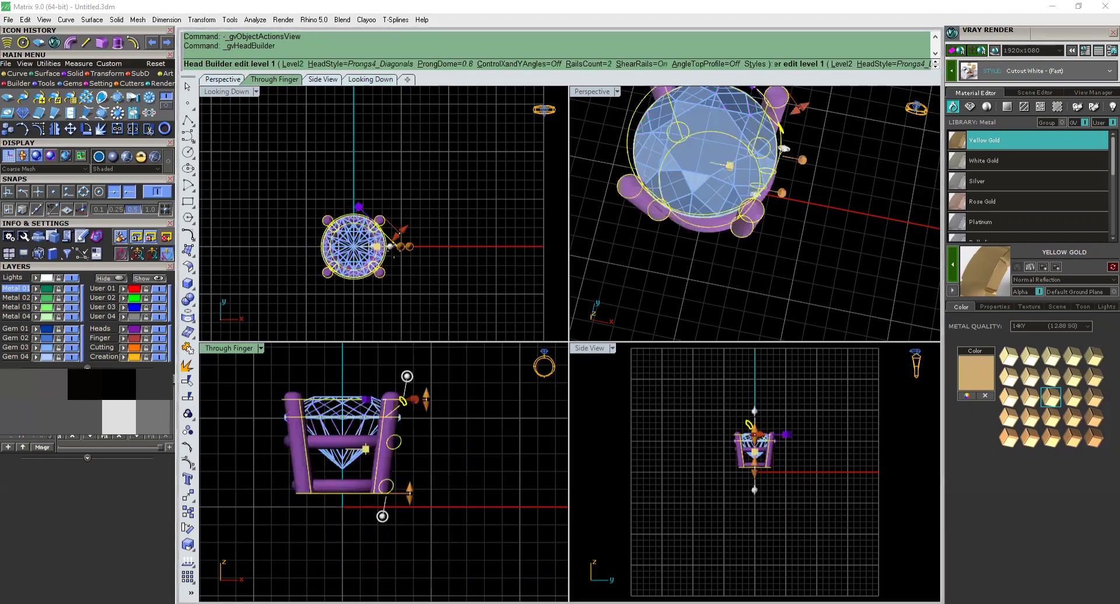
left_click_drag(120, 471, 694, 262)
left_click(742, 287)
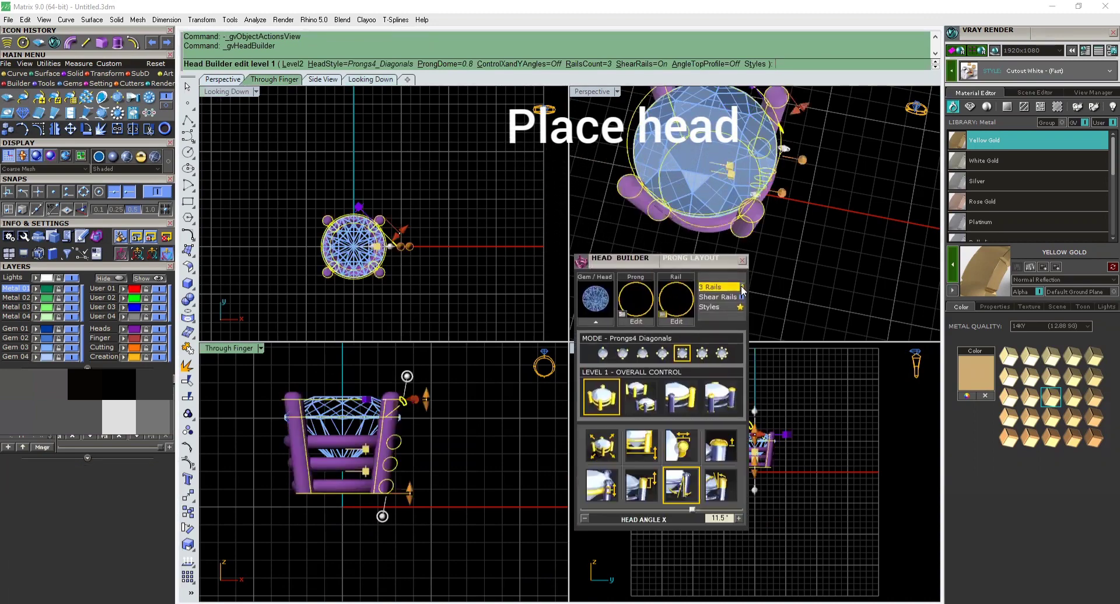
left_click(741, 287)
left_click(742, 286)
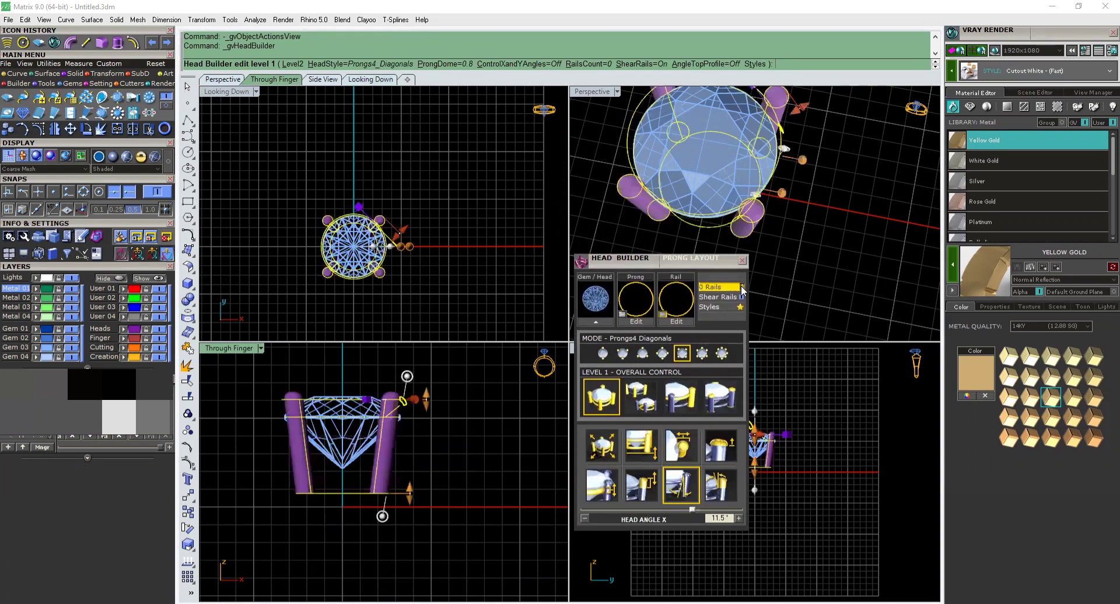
left_click(742, 286)
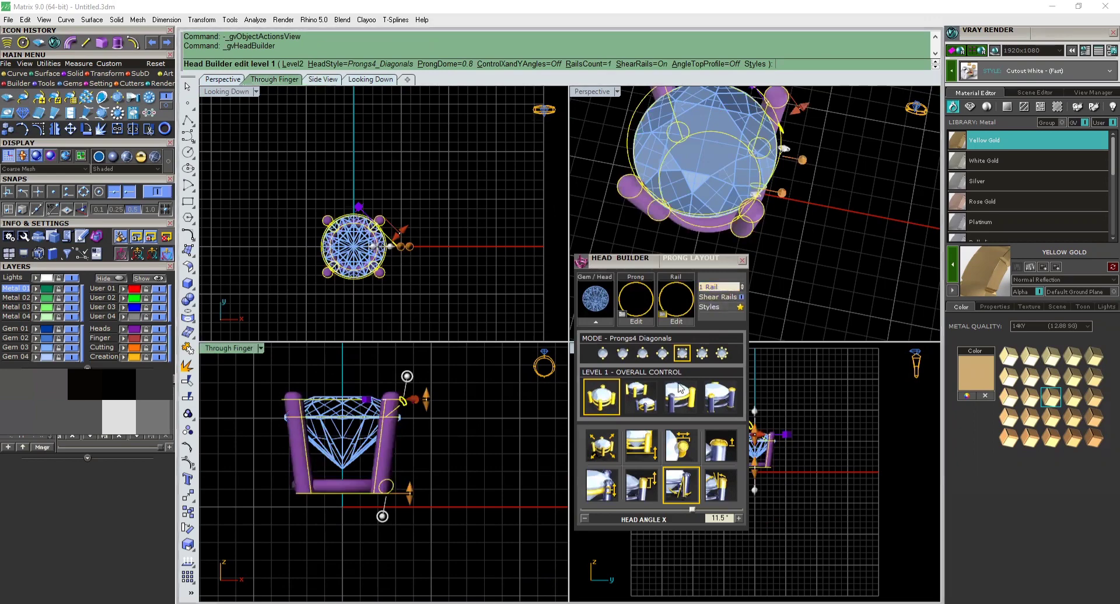
Lower the prong tops to 0 mm above the girdle, shorten the head's lower end and set Head Angle X to about 15.4°
left_click(677, 449)
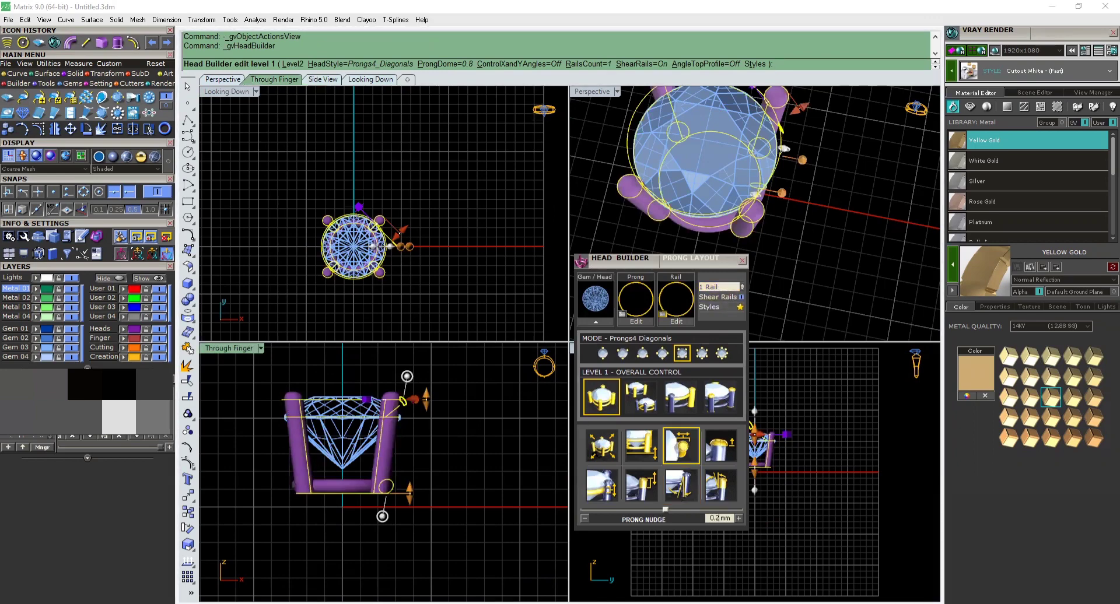
scroll(437, 399, "up", 3)
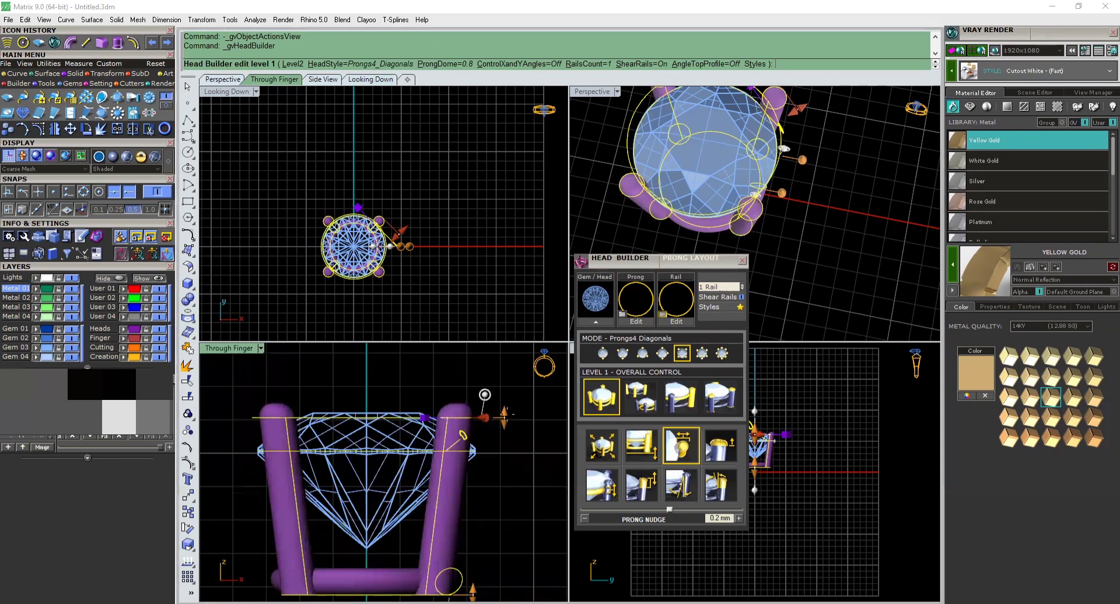
left_click_drag(505, 415, 503, 458)
scroll(417, 437, "down", 6)
scroll(415, 490, "up", 4)
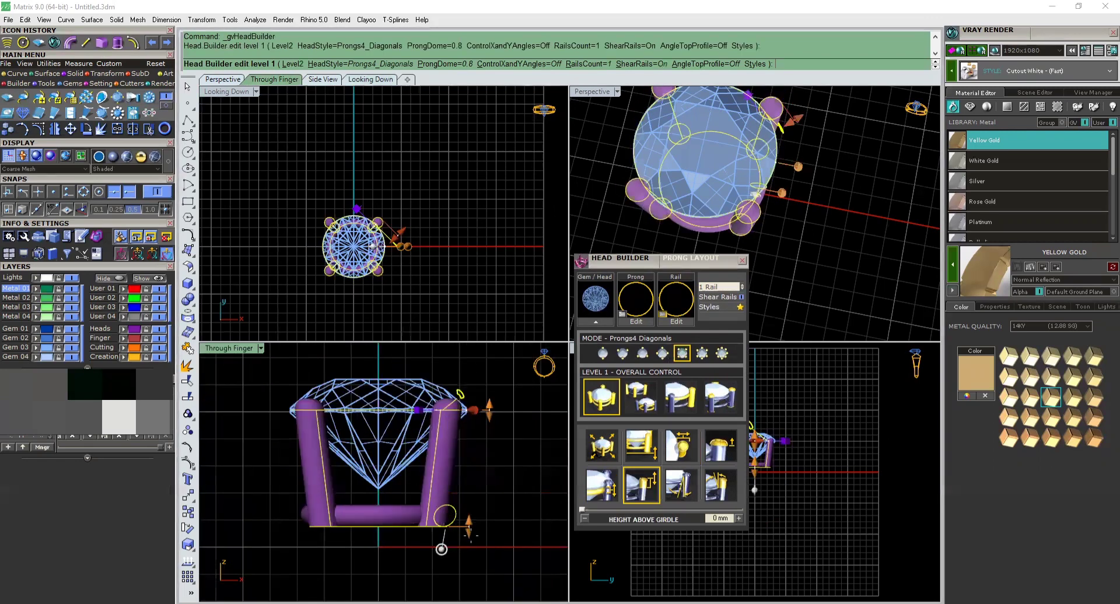
left_click_drag(441, 549, 440, 501)
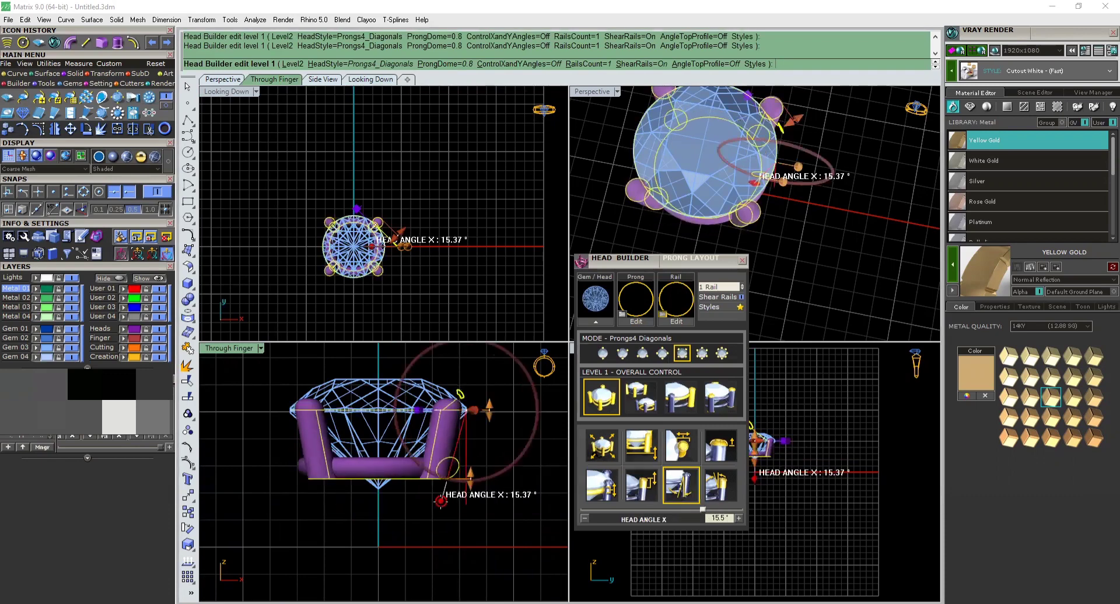
Apply the rail 4 profile to the head's rail and set the Rail X Offset to 0 mm
left_click(687, 296)
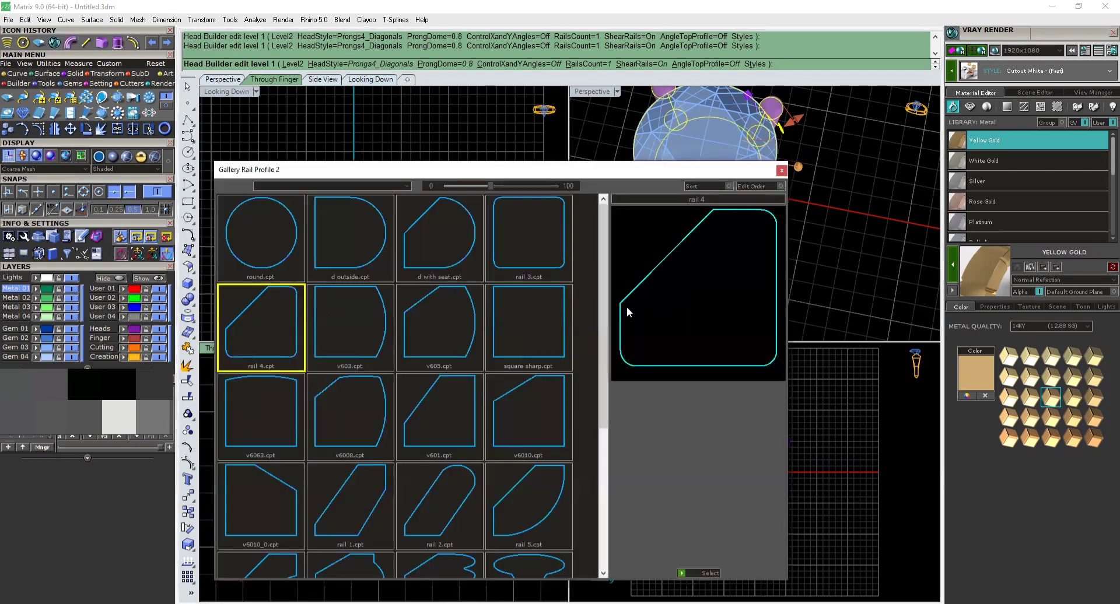
left_click(680, 573)
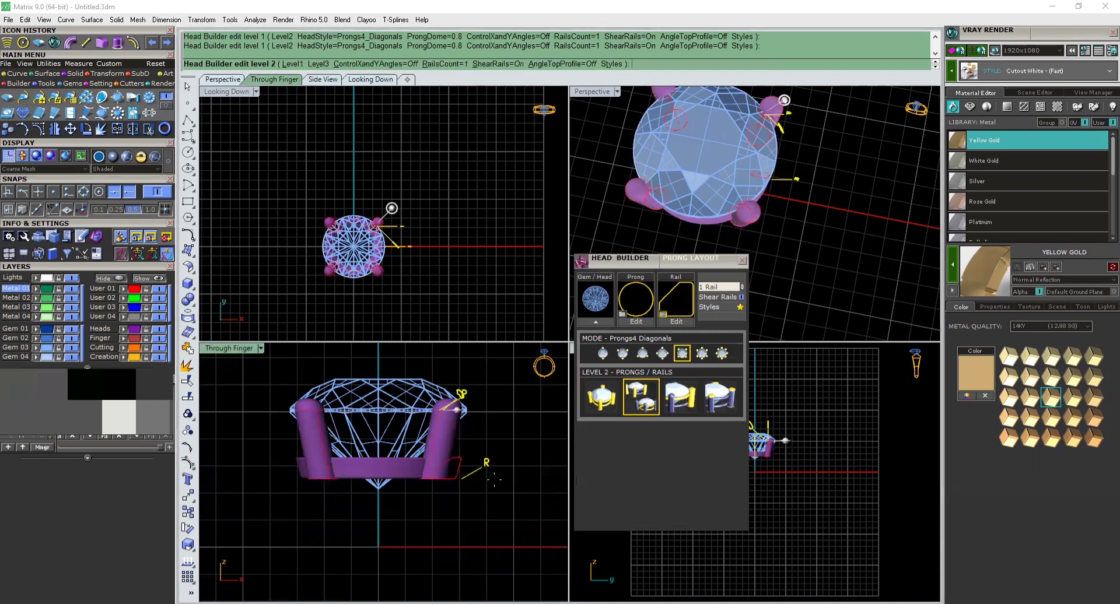
left_click(681, 444)
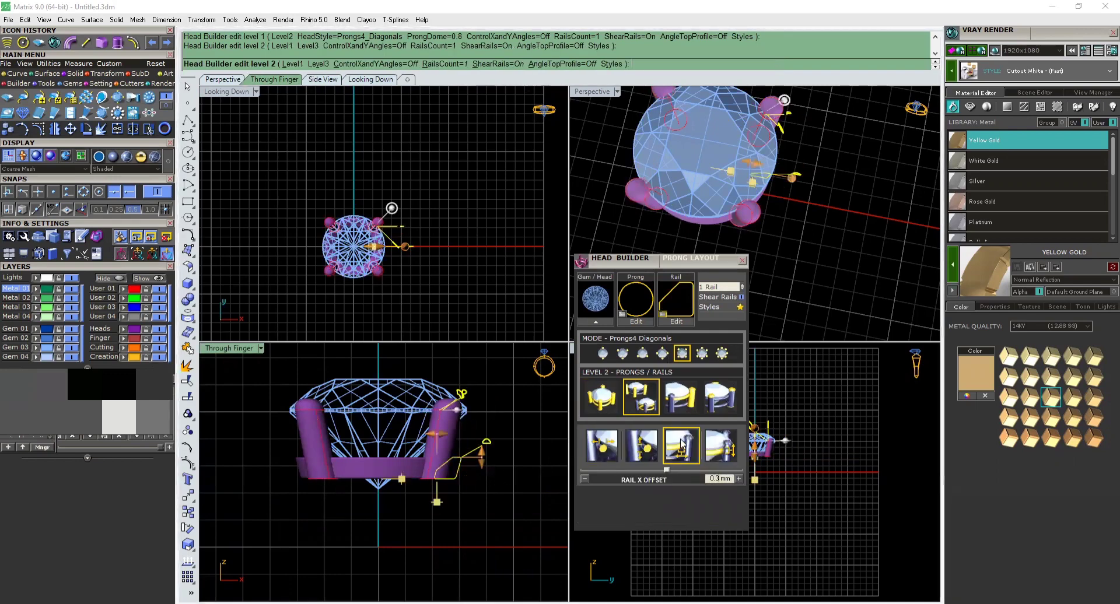
key("Return")
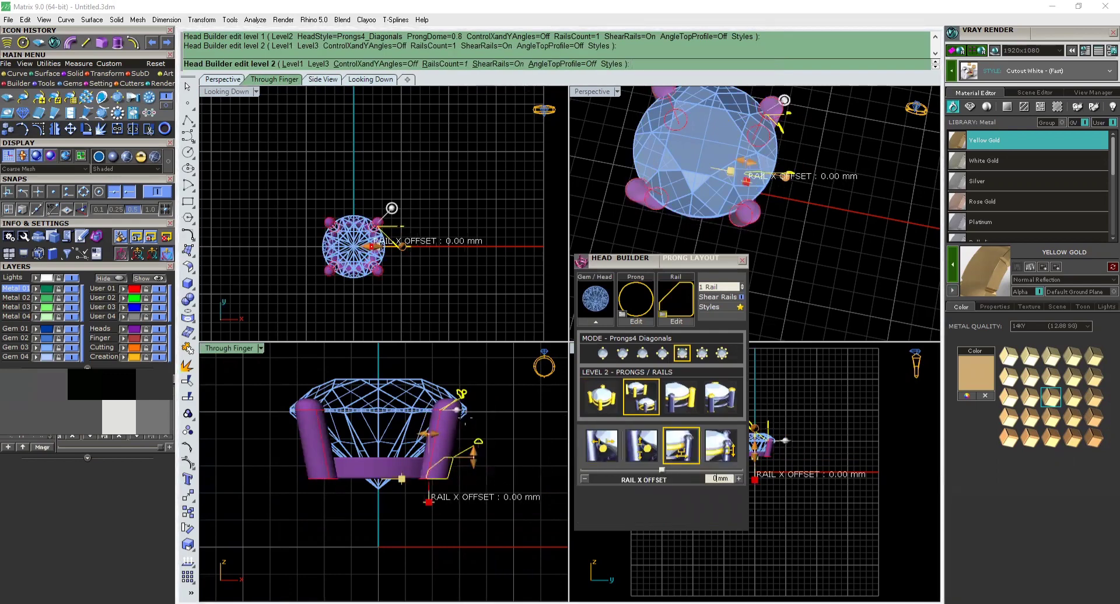
Increase the head's Rail Y Size to about 1.98 mm and finish the head
left_click_drag(474, 459, 477, 428)
right_click_drag(807, 211, 817, 169)
scroll(446, 435, "up", 6)
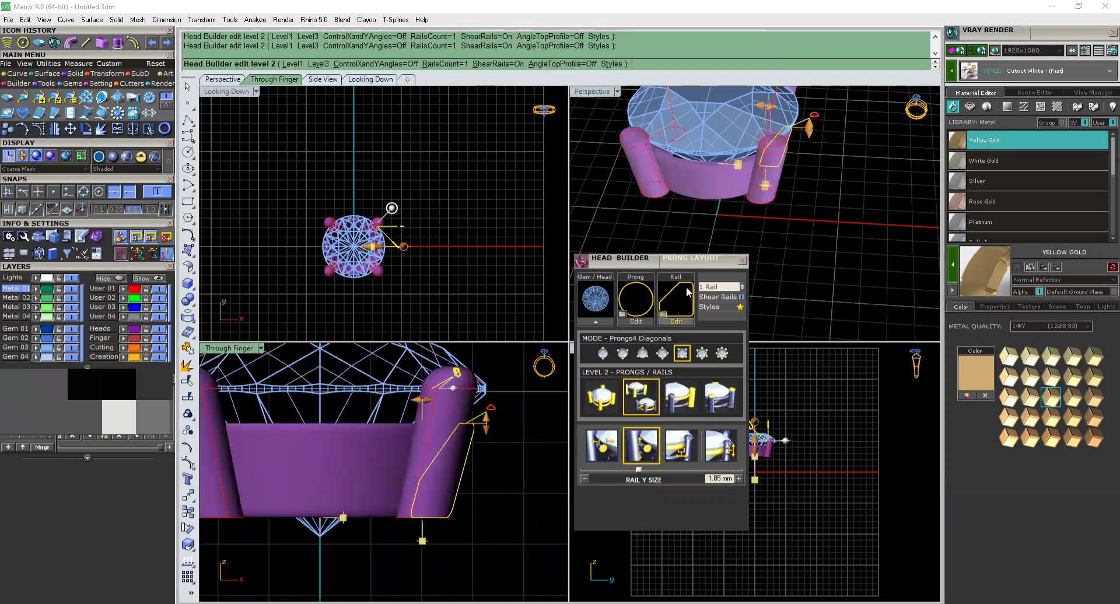
scroll(471, 440, "up", 2)
left_click_drag(480, 424, 482, 416)
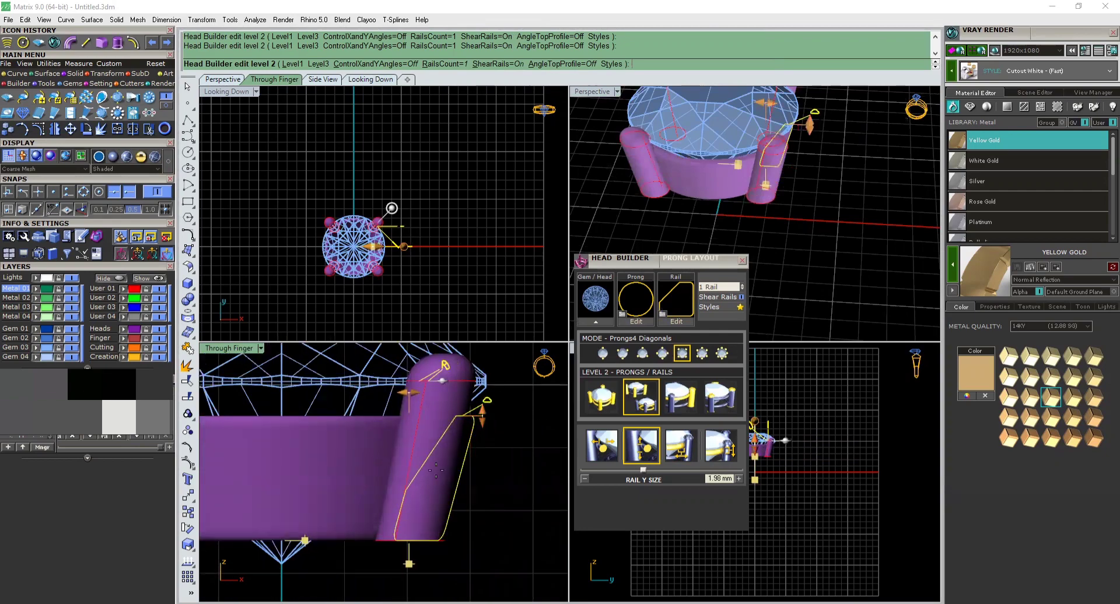
scroll(485, 440, "down", 3)
scroll(430, 485, "down", 4)
right_click(406, 237)
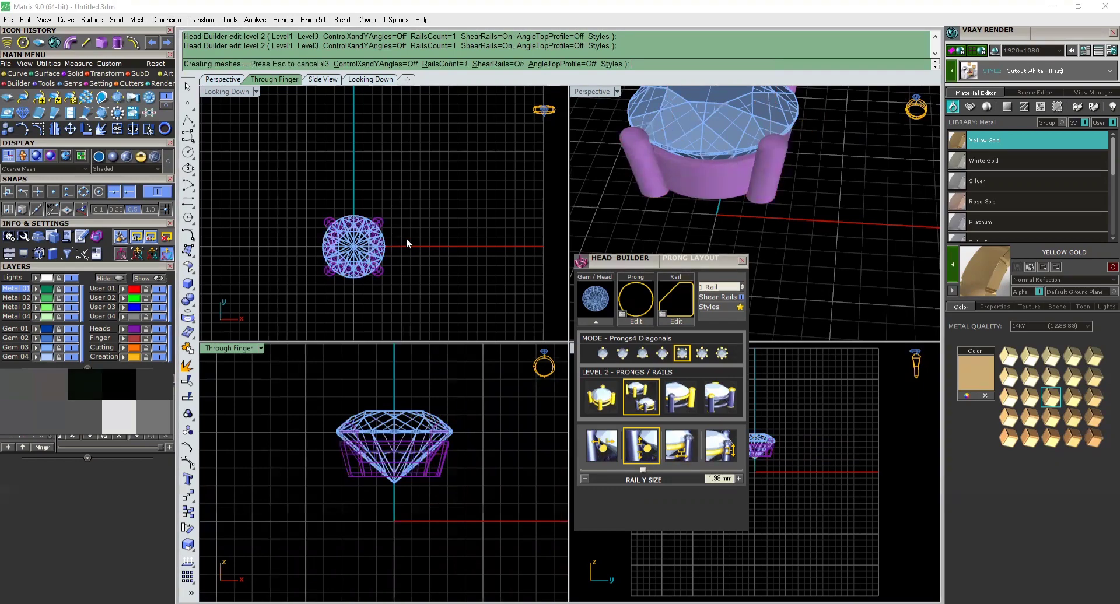
Draw a circle 5 mm in diameter centred on the origin in the Looking Down view
scroll(373, 243, "up", 6)
left_click(353, 235)
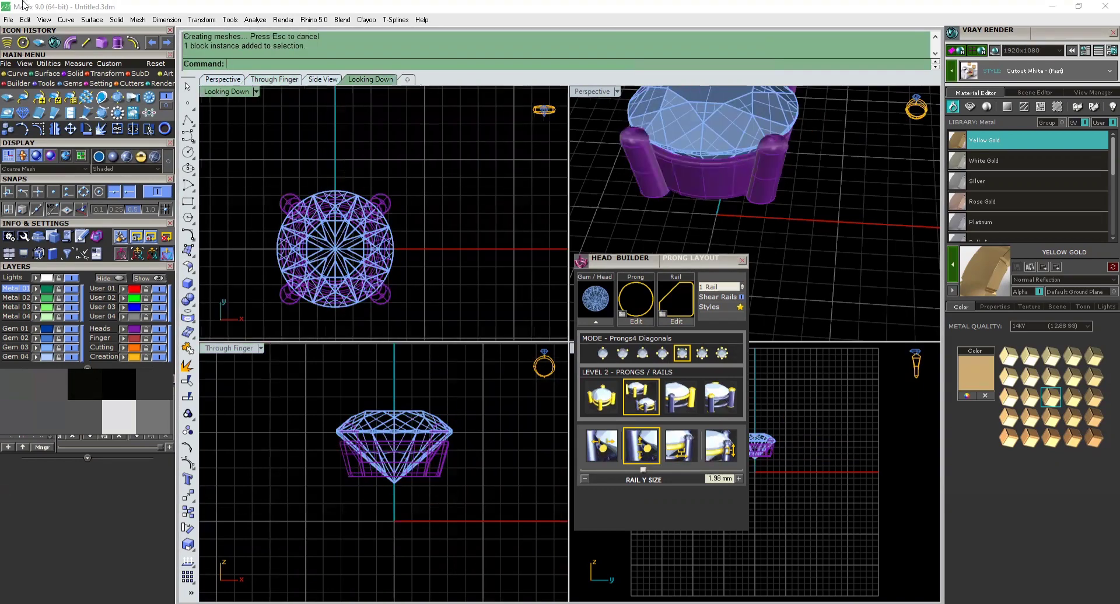
left_click(23, 42)
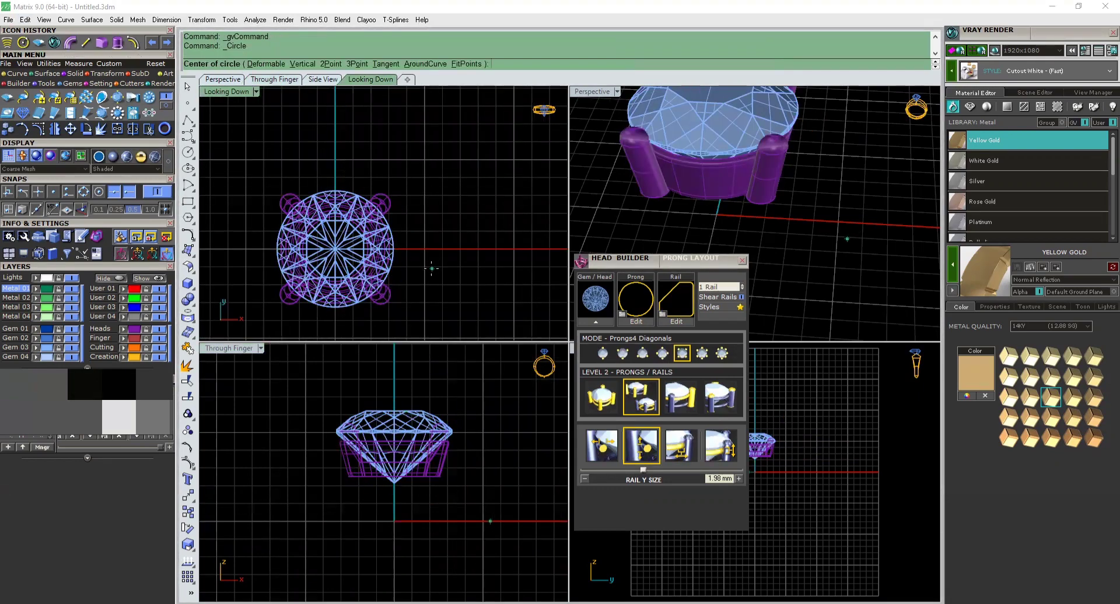
type("0")
key("Return")
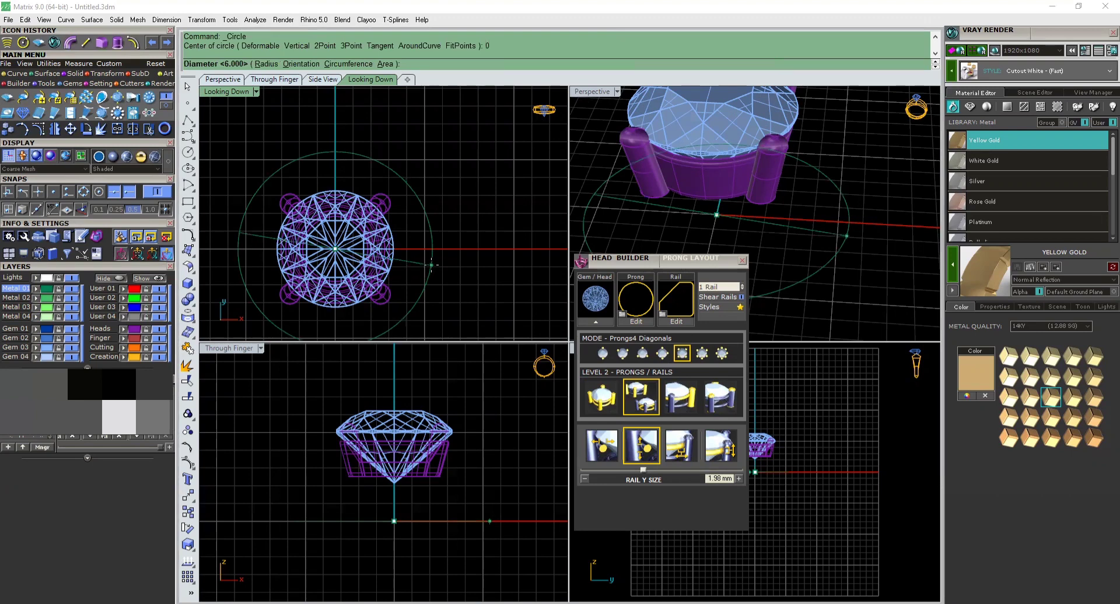
key("Return")
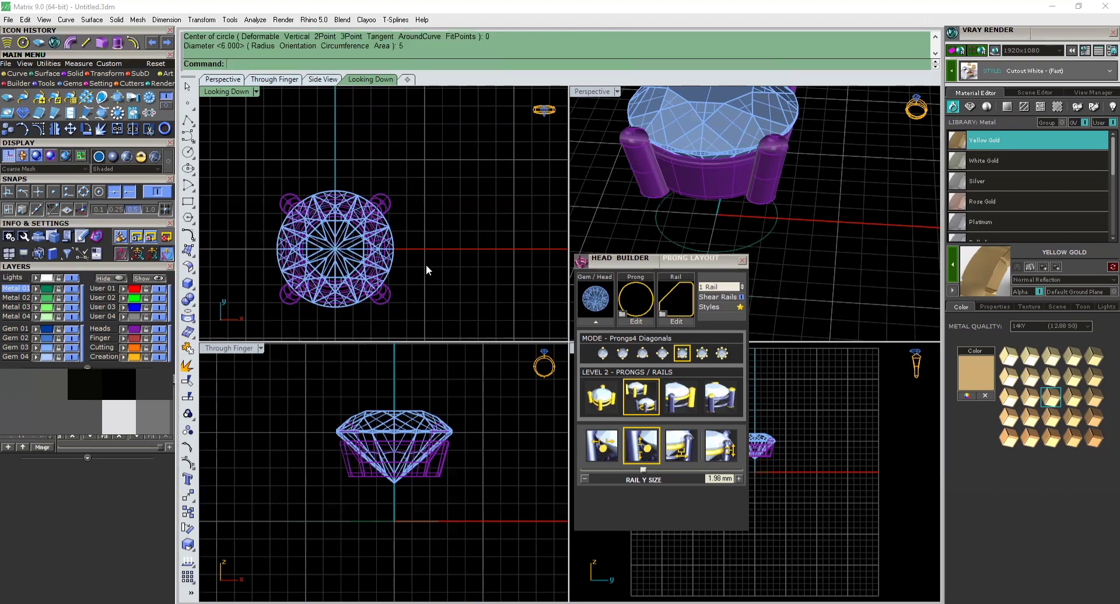
Close the Head Builder, raise the circle to the height of the head's rail and scale it slightly beyond the gem's outline
left_click(771, 240)
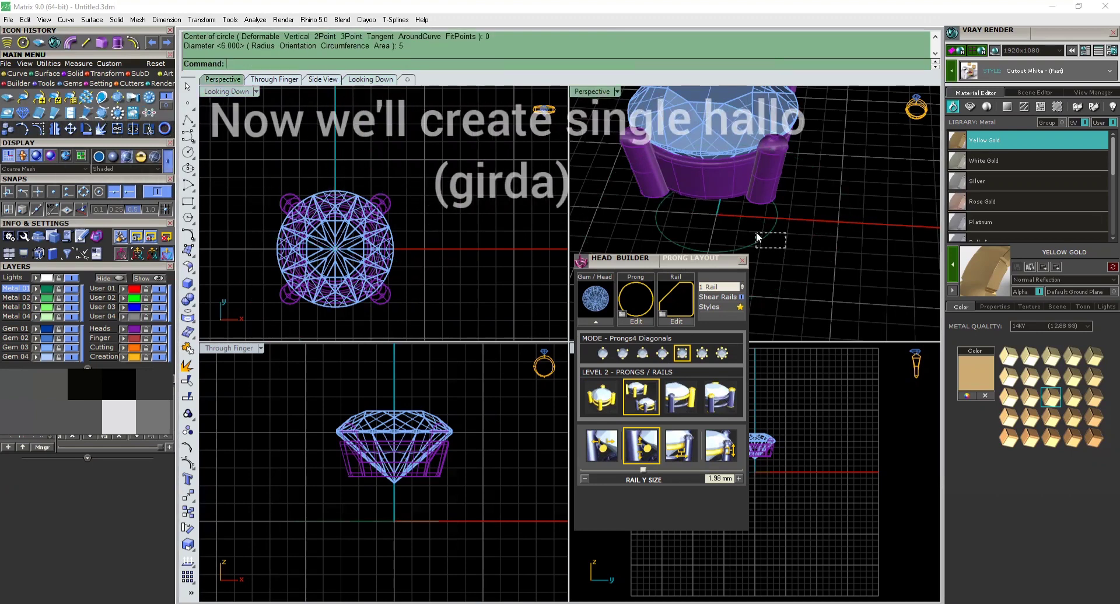
left_click(742, 261)
scroll(371, 498, "up", 3)
left_click_drag(410, 437, 457, 507)
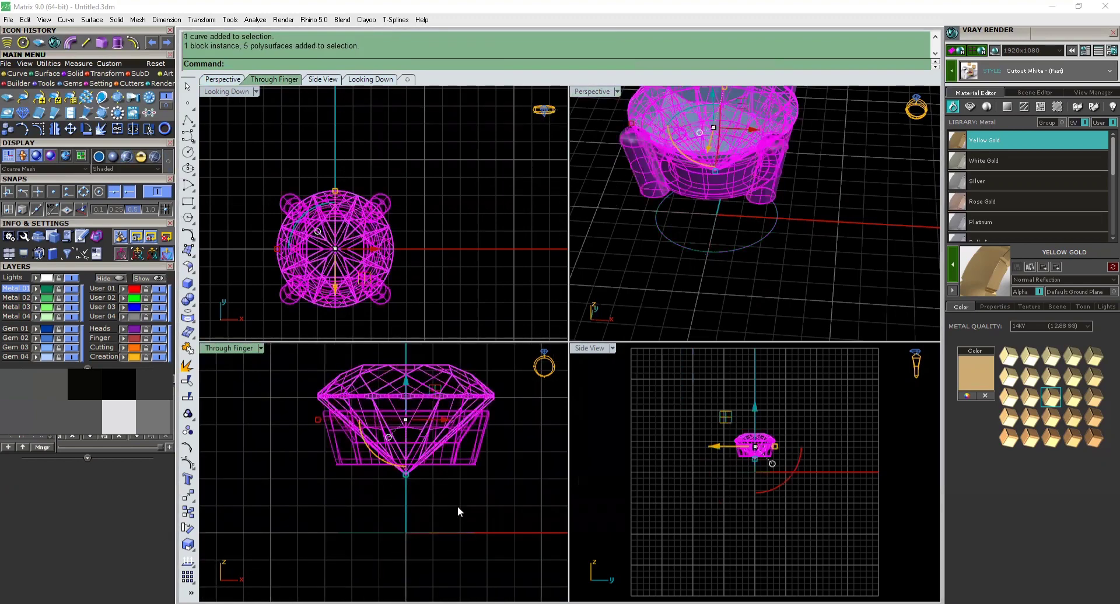
left_click_drag(395, 429, 394, 428)
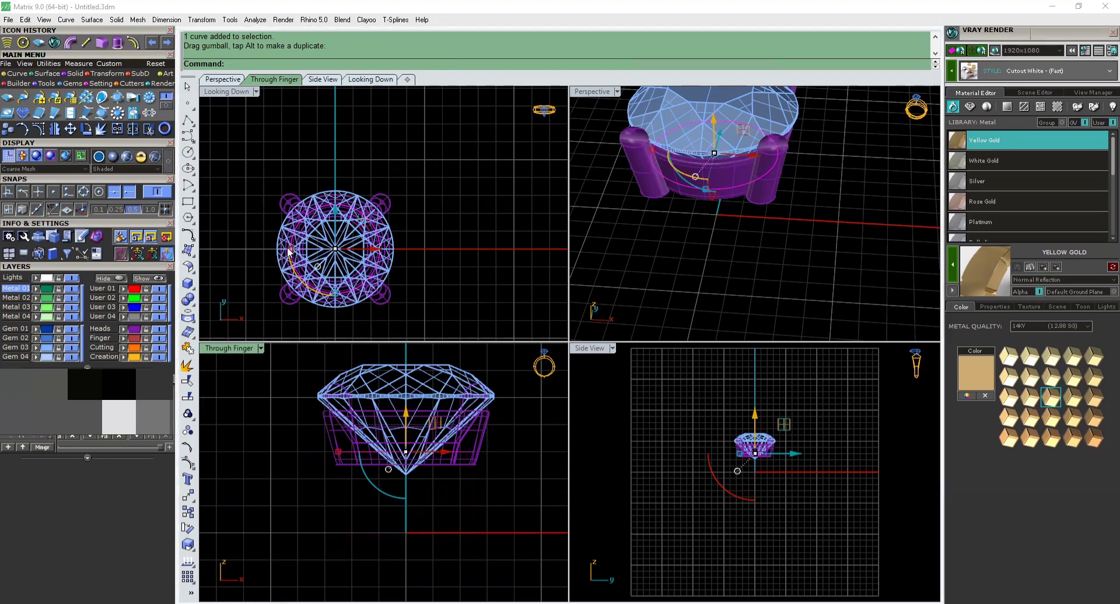
left_click(289, 252)
left_click(649, 250)
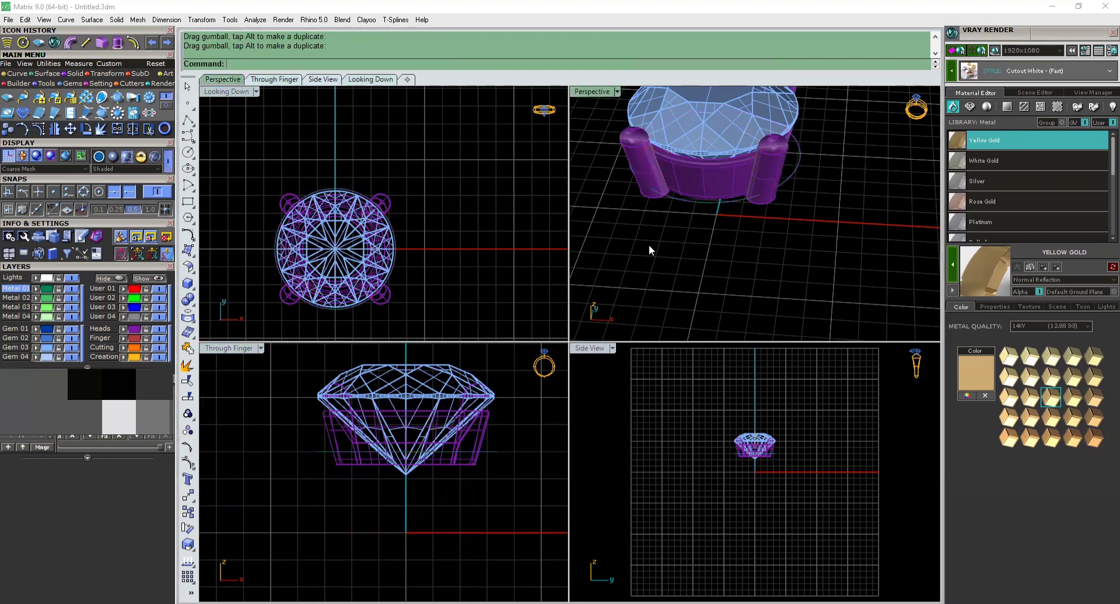
Scale the circle down slightly to match the gem's outline and raise it a little within the head
right_click_drag(649, 244, 639, 305)
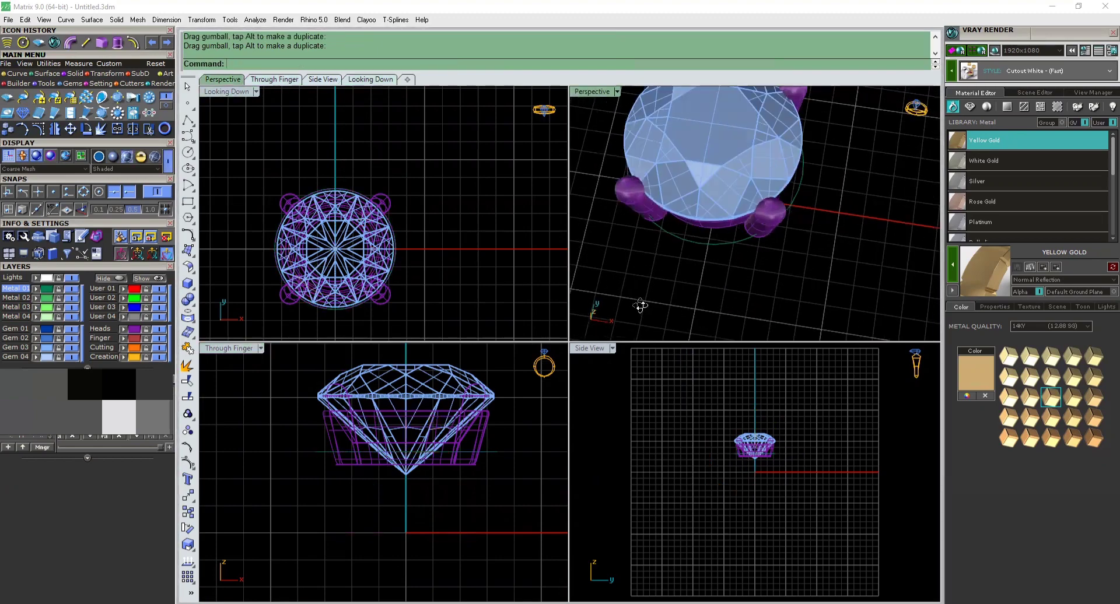
scroll(399, 240, "up", 4)
left_click(399, 240)
scroll(427, 219, "down", 3)
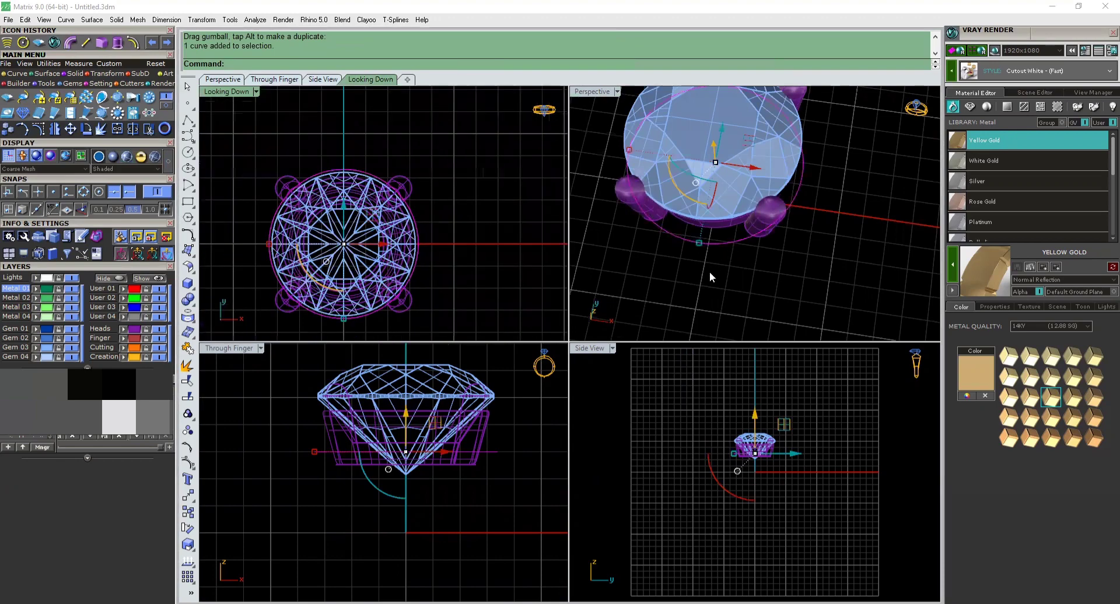
mouse_move(710, 273)
right_mouse_down()
mouse_move(707, 310)
mouse_move(706, 270)
right_mouse_up()
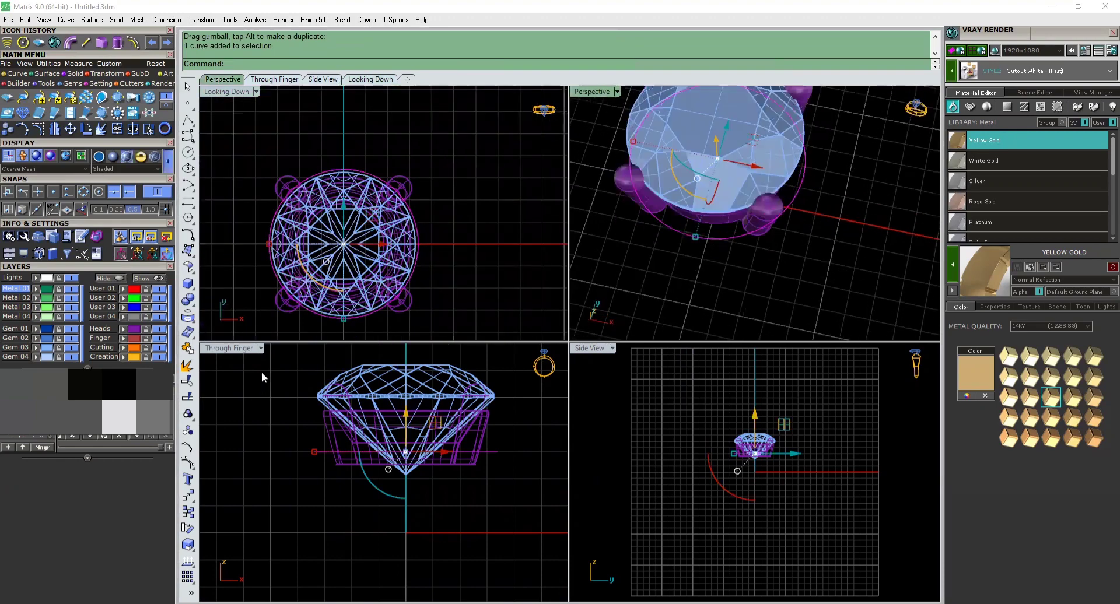
scroll(267, 239, "up", 3)
left_click_drag(290, 243, 296, 243)
left_click(801, 254)
right_click_drag(741, 292, 716, 208)
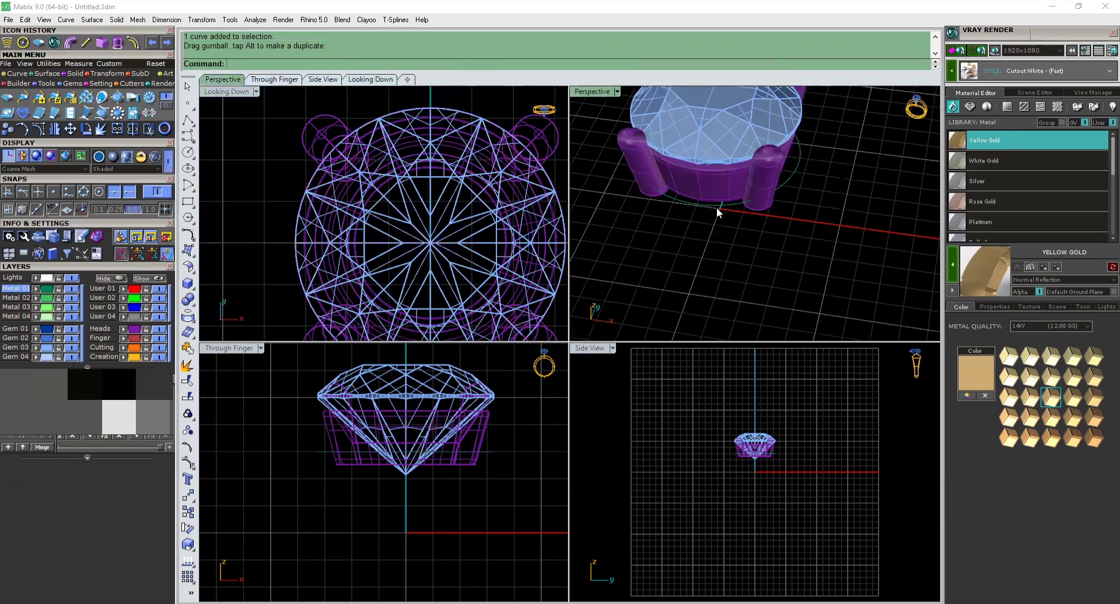
left_click(716, 207)
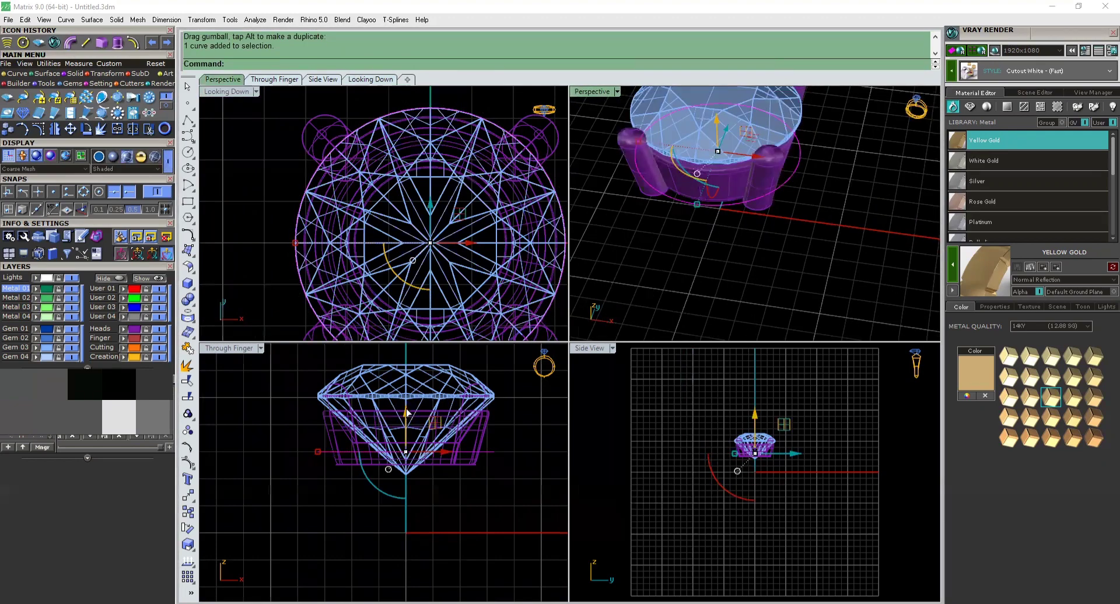
left_click_drag(407, 412, 407, 409)
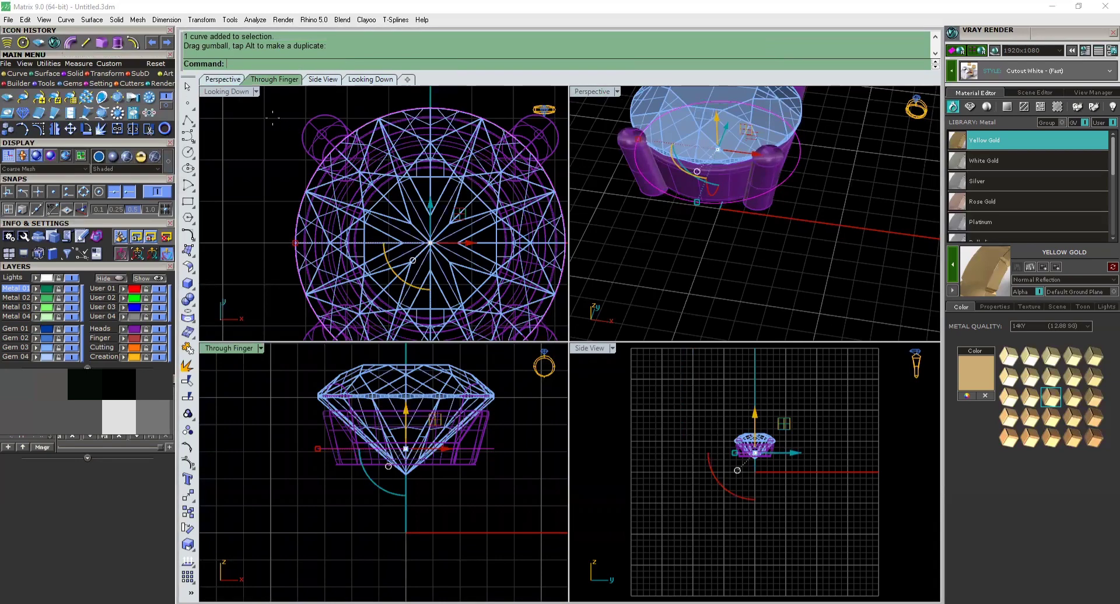
Offset the circle around the gem 0.4 mm outward
left_click(103, 45)
left_click(258, 187)
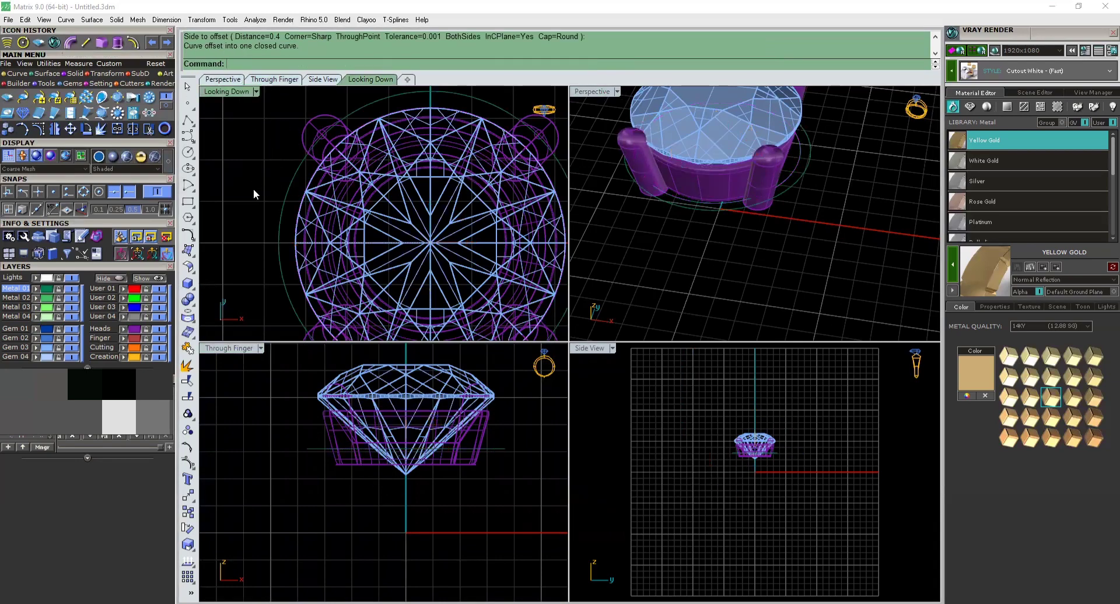
Offset the outer of the two circles 1.6 mm outward for the halo width
right_click_drag(827, 222, 797, 194)
left_click(797, 196)
right_click(281, 160)
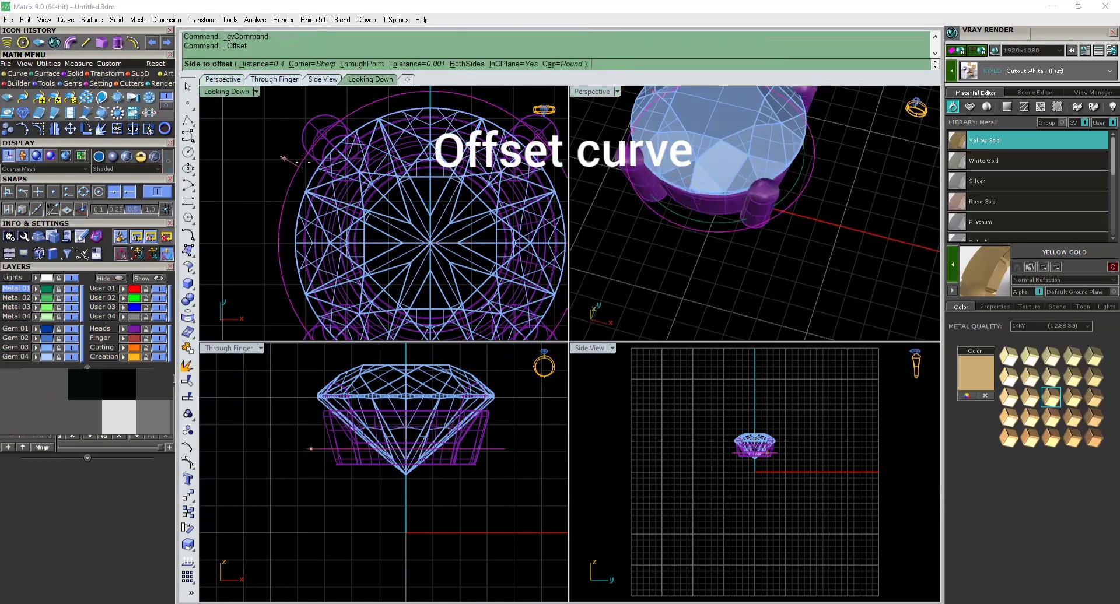
scroll(339, 175, "down", 8)
scroll(265, 143, "up", 2)
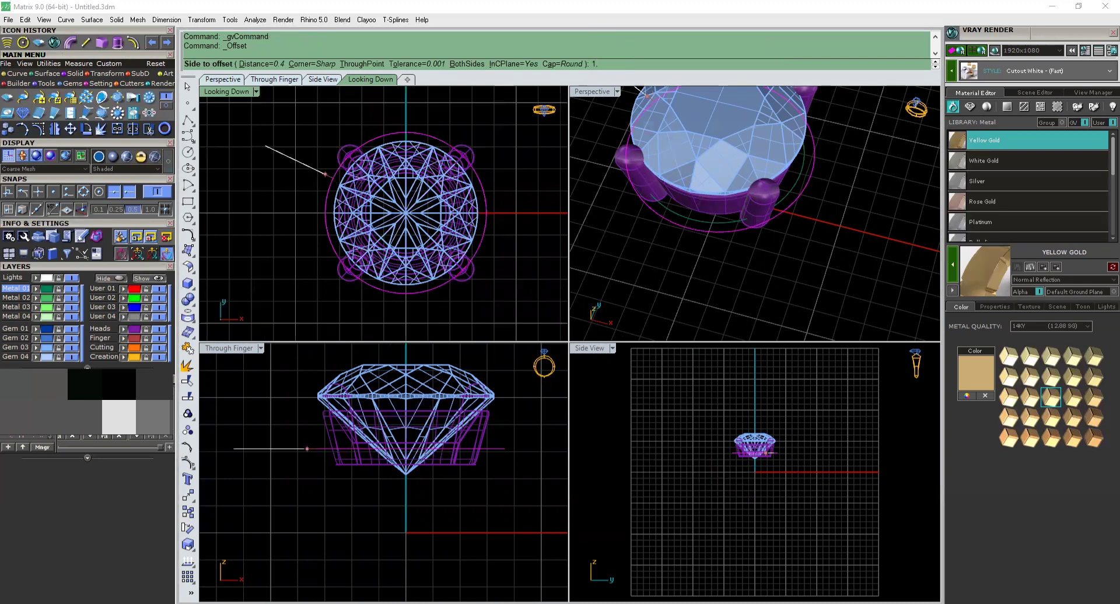
key("Return")
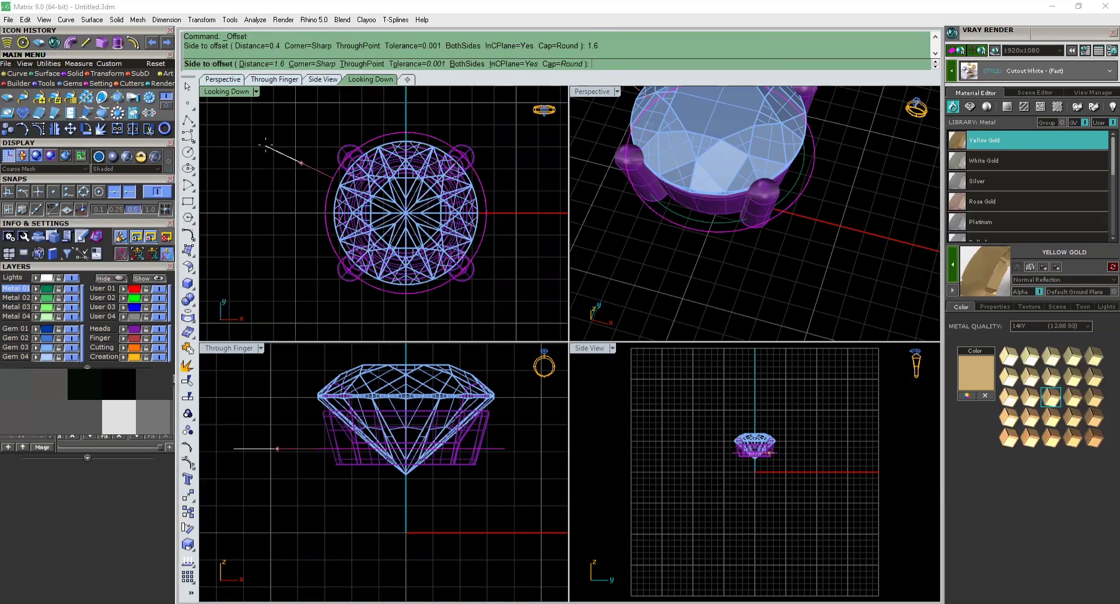
left_click(265, 145)
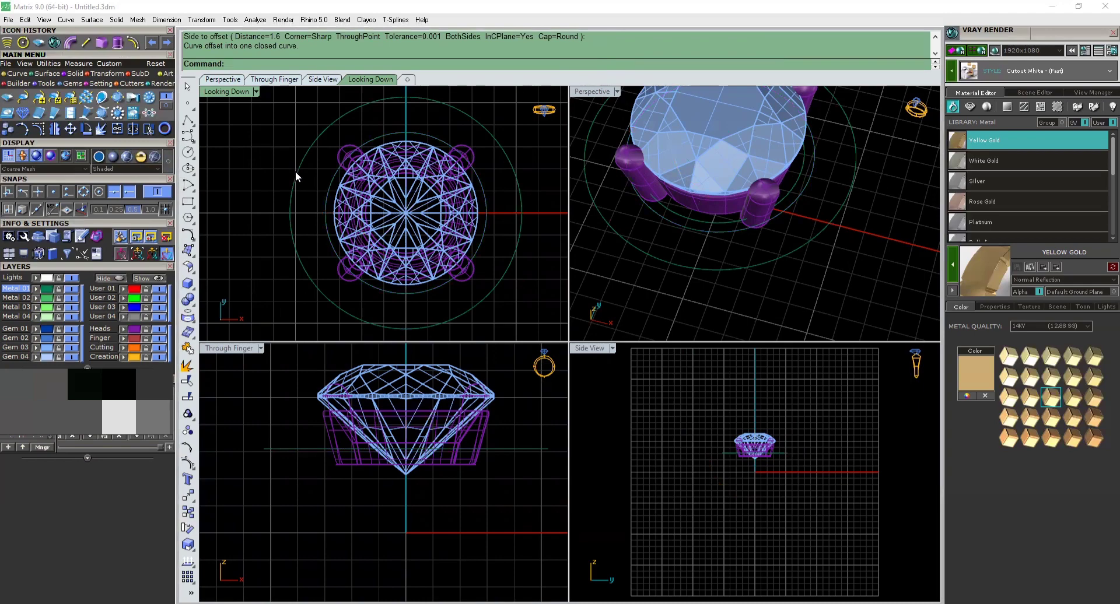
Offset the outermost circle 0.4 mm outward
key("Return")
type("0.")
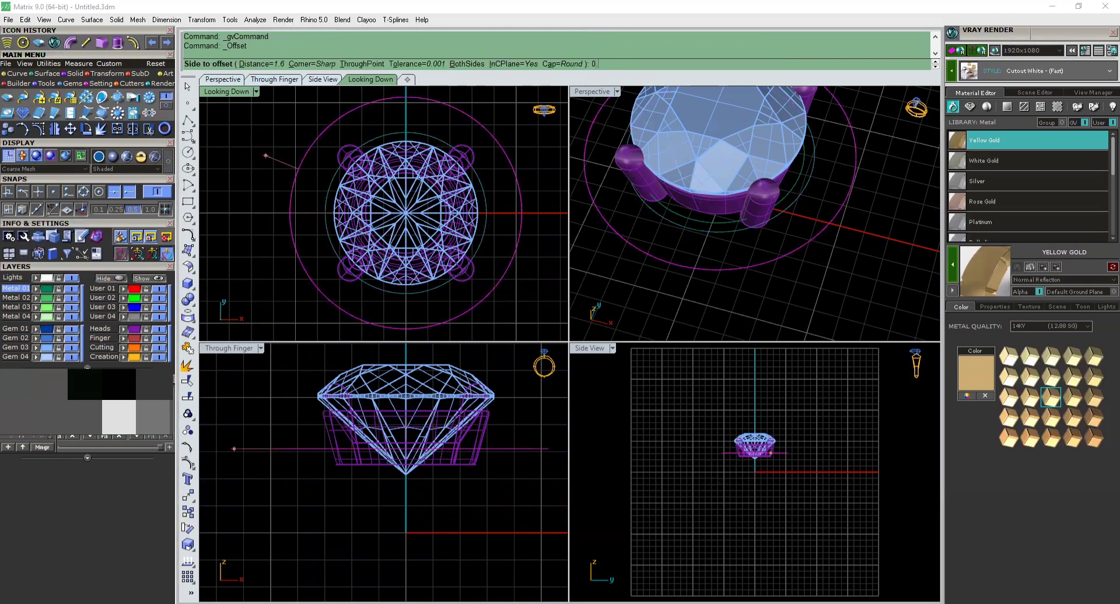
type("4")
key("Return")
left_click(274, 158)
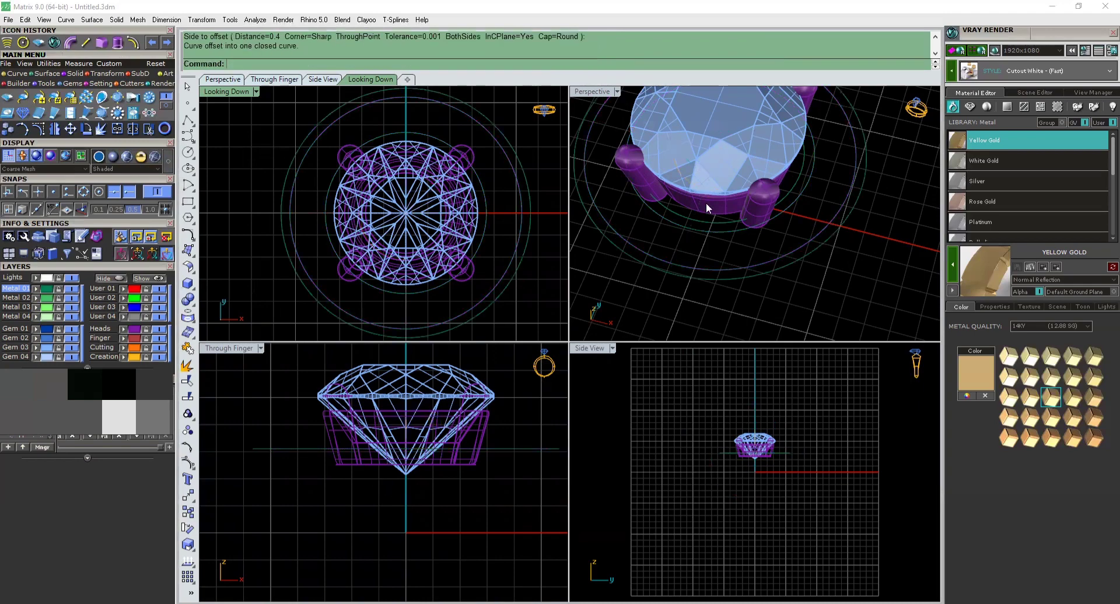
Extrude the innermost and outermost circles together by -1.6 mm as a solid halo ring
right_click_drag(706, 202, 828, 205)
left_click_drag(858, 191, 761, 212)
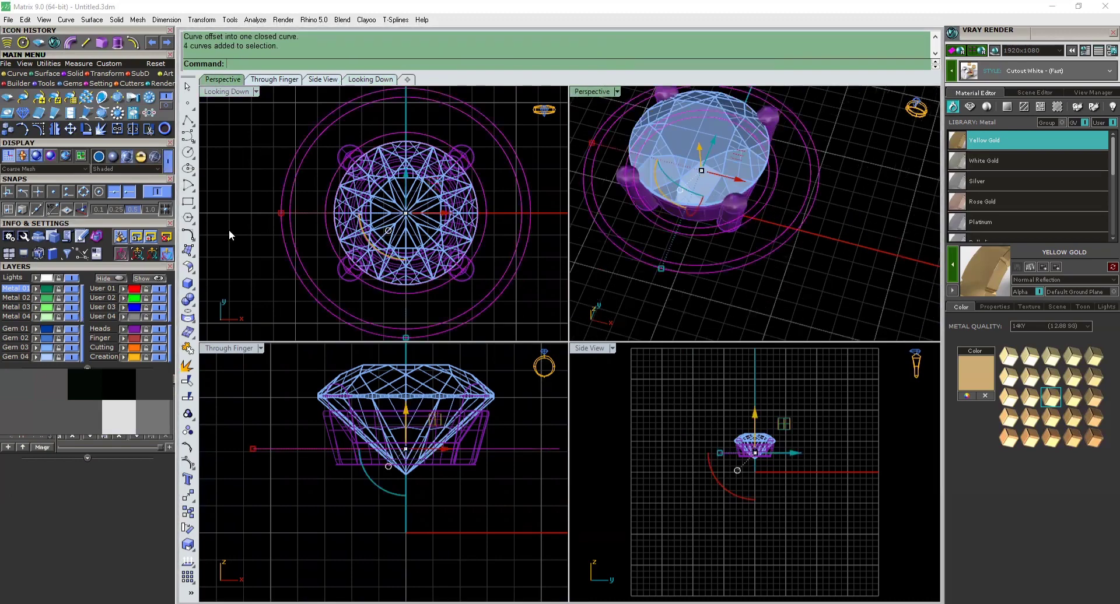
scroll(763, 191, "up", 5)
left_click(822, 216)
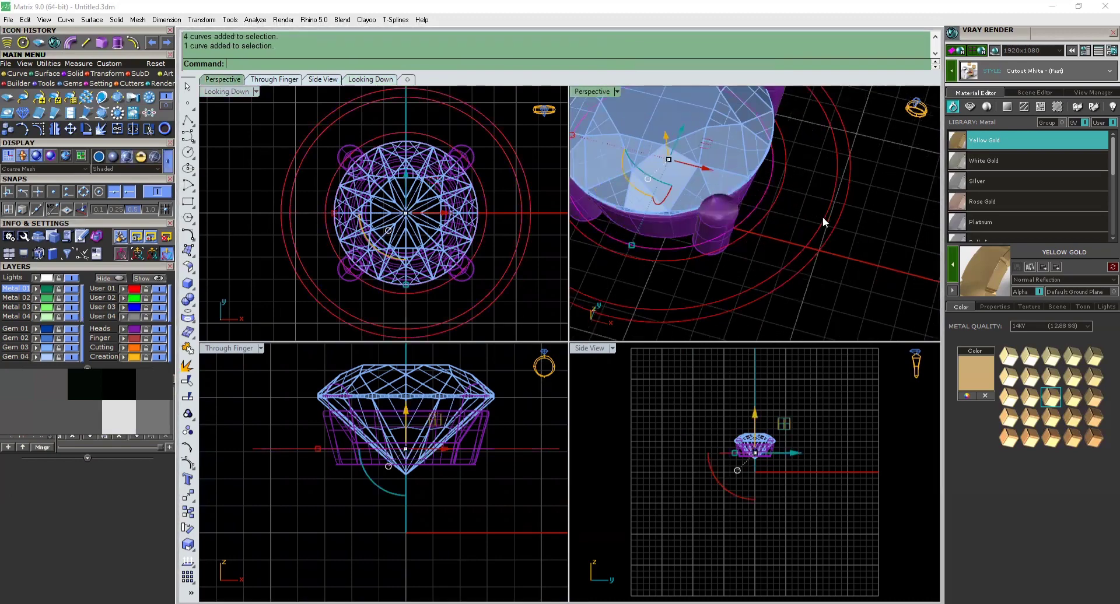
left_click(825, 247)
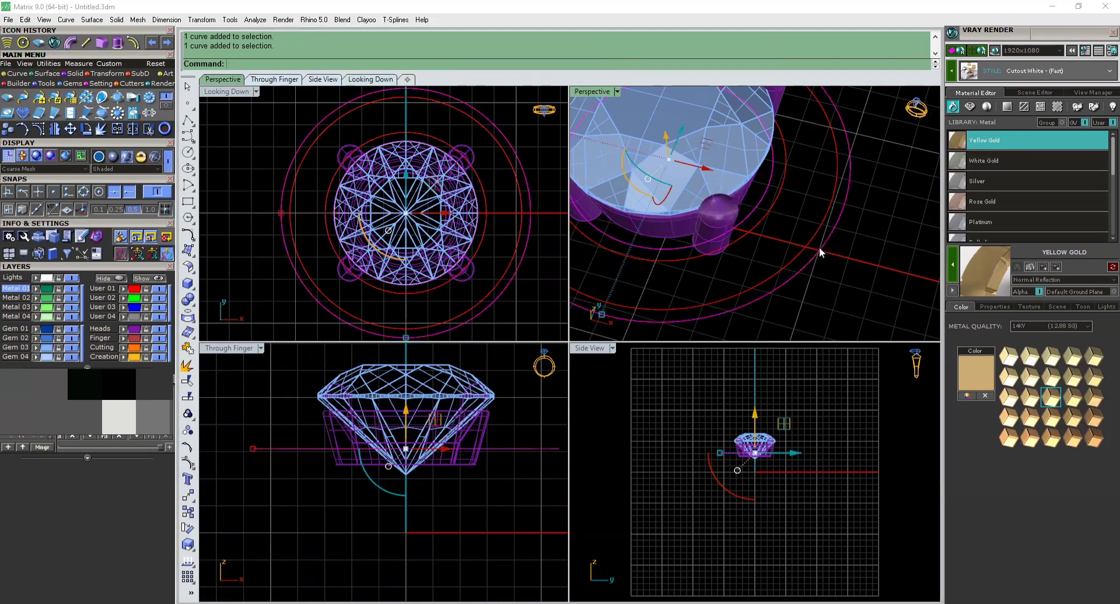
left_click(117, 44)
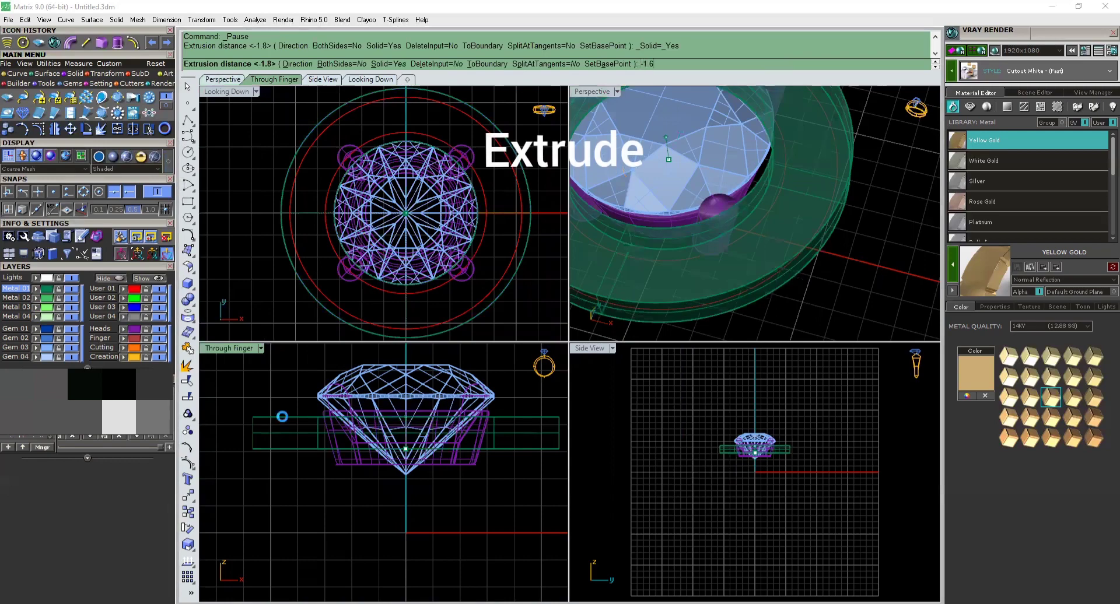
key("Return")
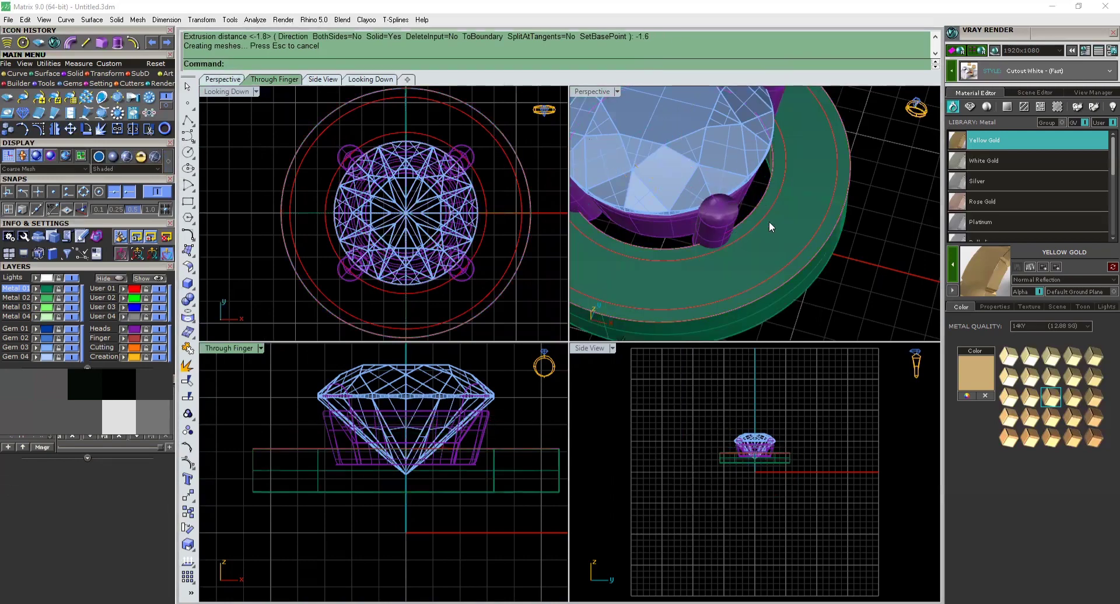
Split the top of the halo ring with the two middle circles and select the separated middle band
scroll(769, 222, "down", 10)
right_click_drag(812, 296, 849, 102)
scroll(514, 449, "up", 3)
scroll(775, 201, "up", 8)
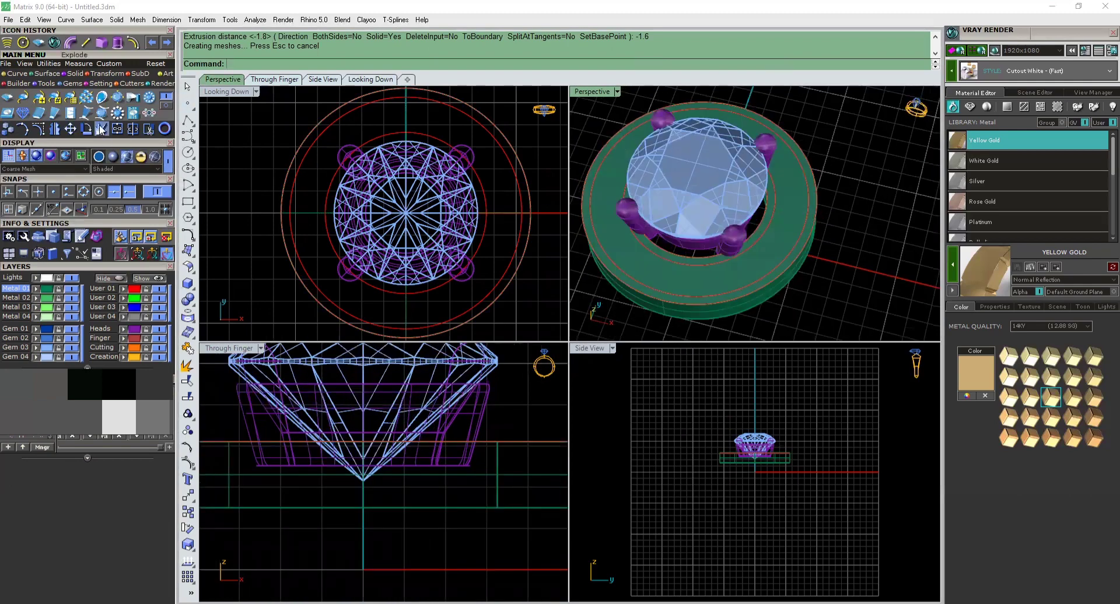
left_click(138, 132)
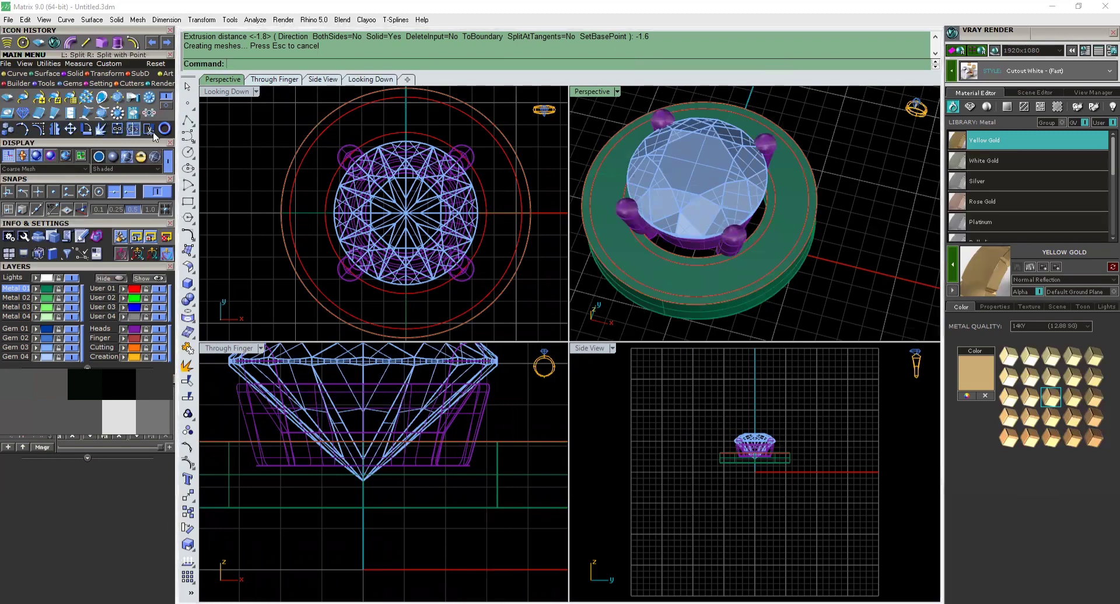
scroll(796, 198, "up", 5)
left_click(798, 199)
key("Return")
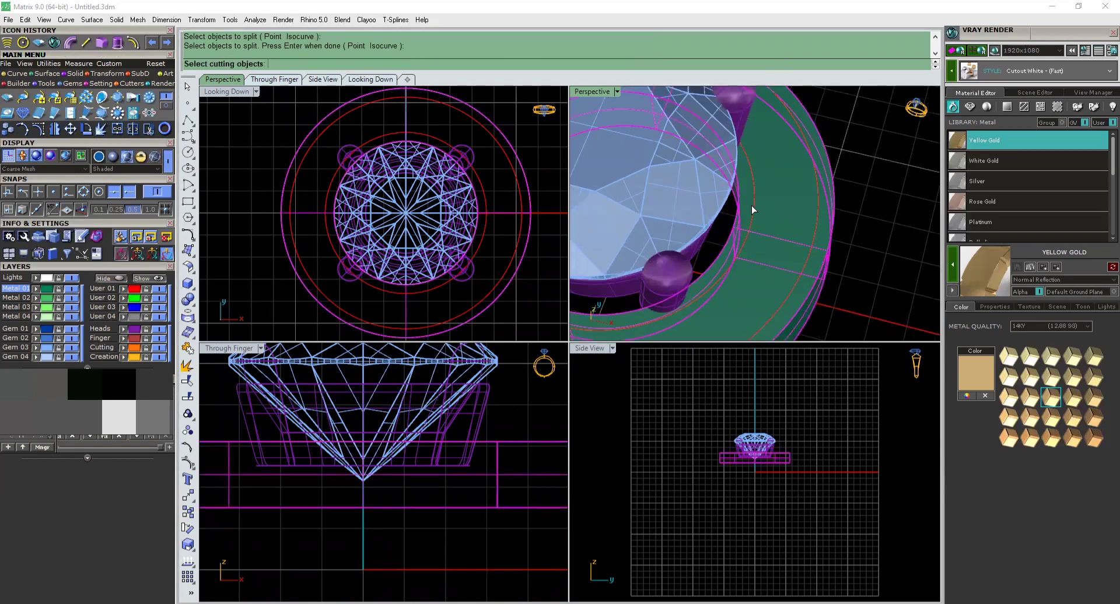
left_click(815, 220)
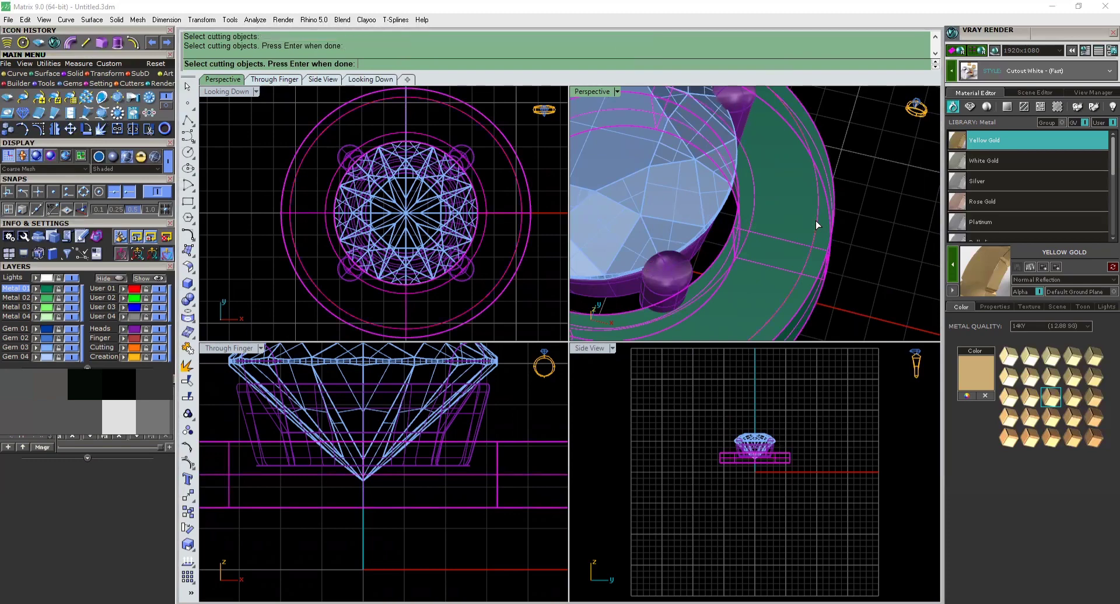
key("Return")
left_click(784, 208)
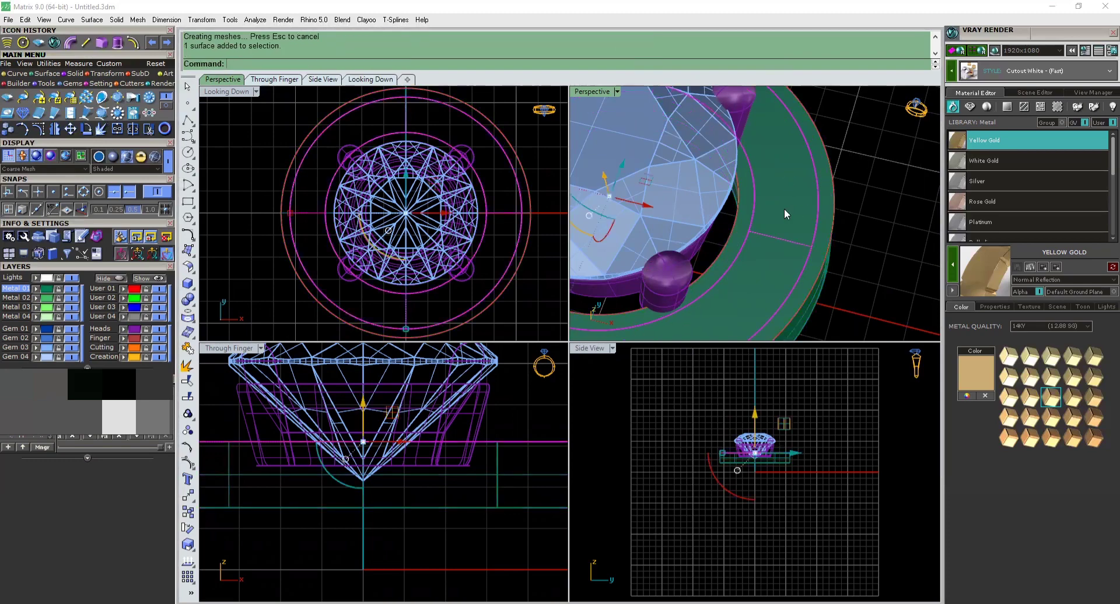
Create one tween curve between the two middle circles on top of the halo
left_click(6, 44)
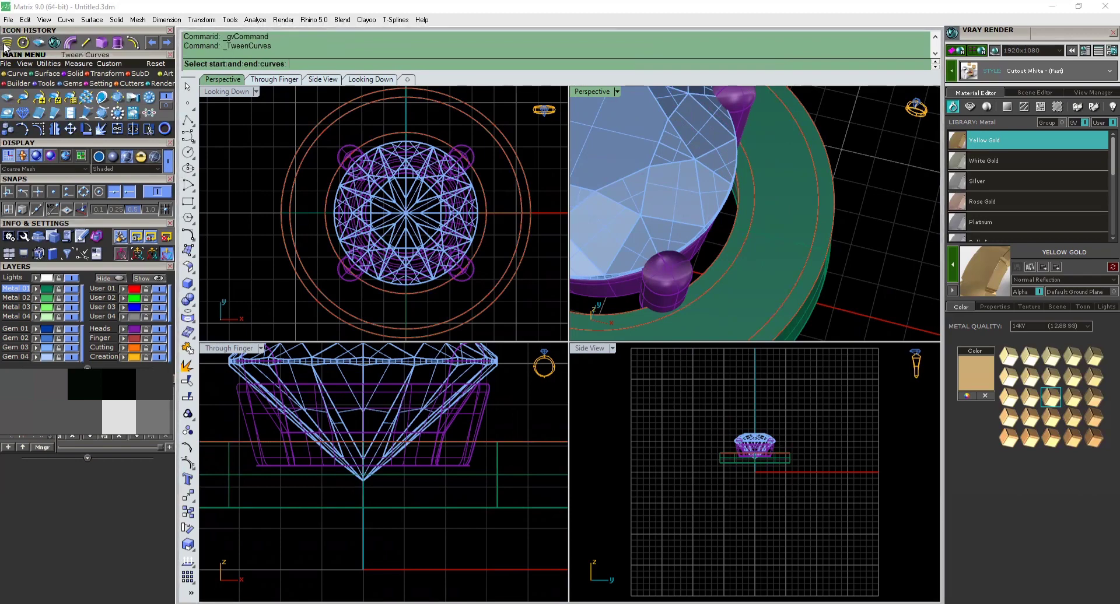
left_click(756, 210)
left_click(790, 242)
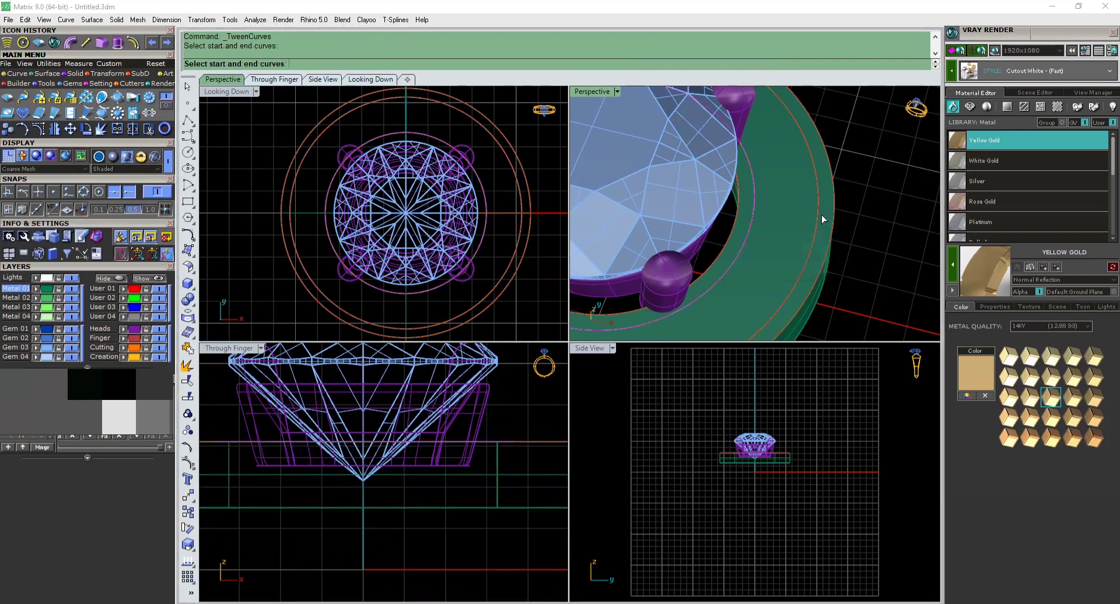
left_click(816, 215)
left_click(848, 246)
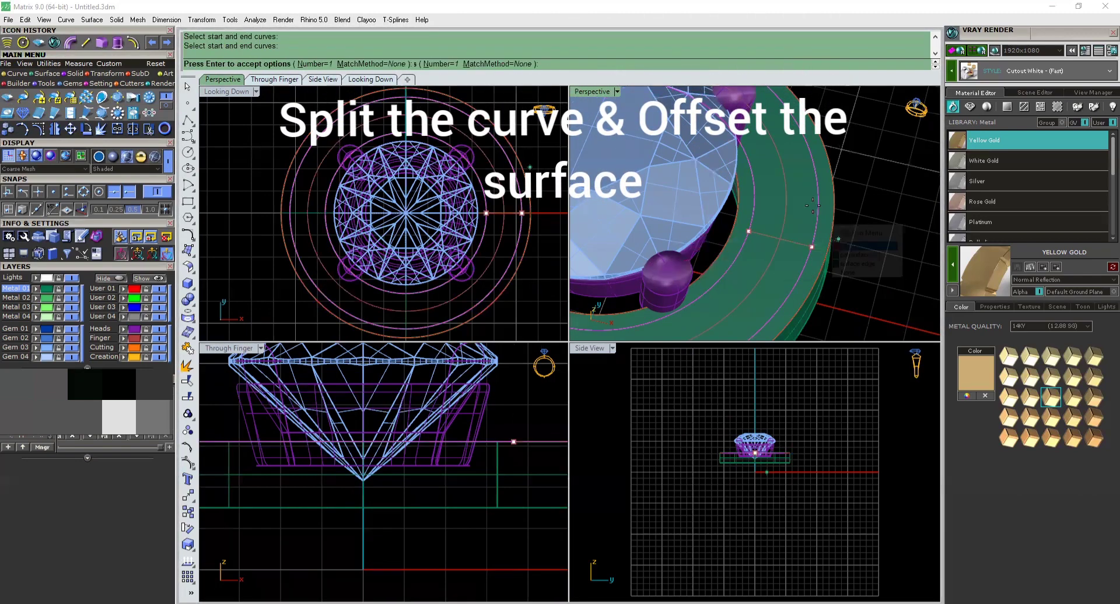
key("Return")
Offset the middle band surface 0.1 mm downward as a solid with the direction flipped and the input deleted
left_click(803, 216)
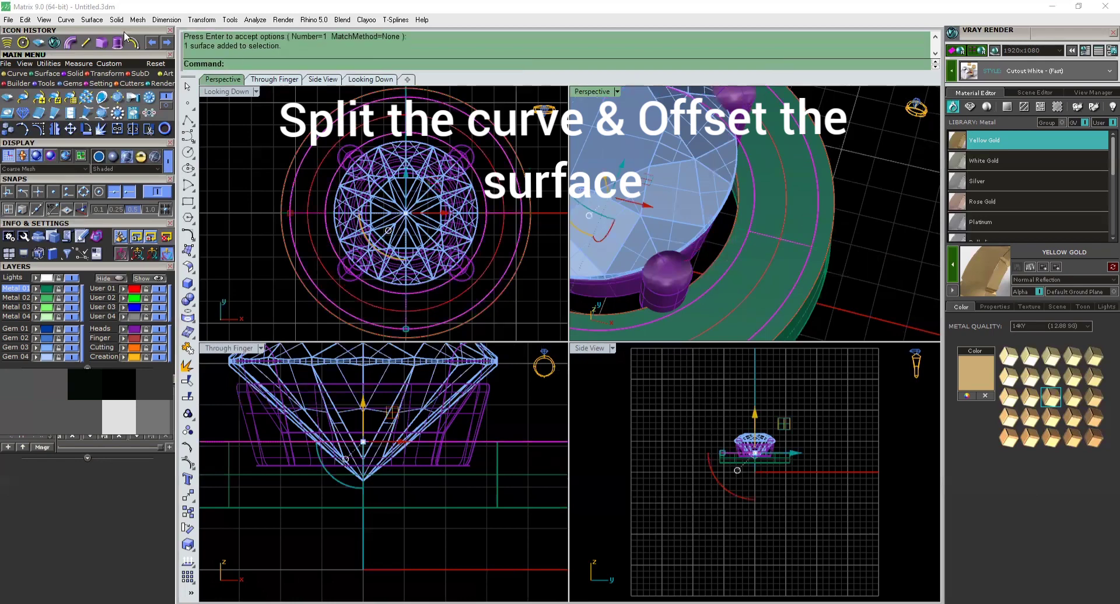
left_click(41, 74)
left_click(166, 105)
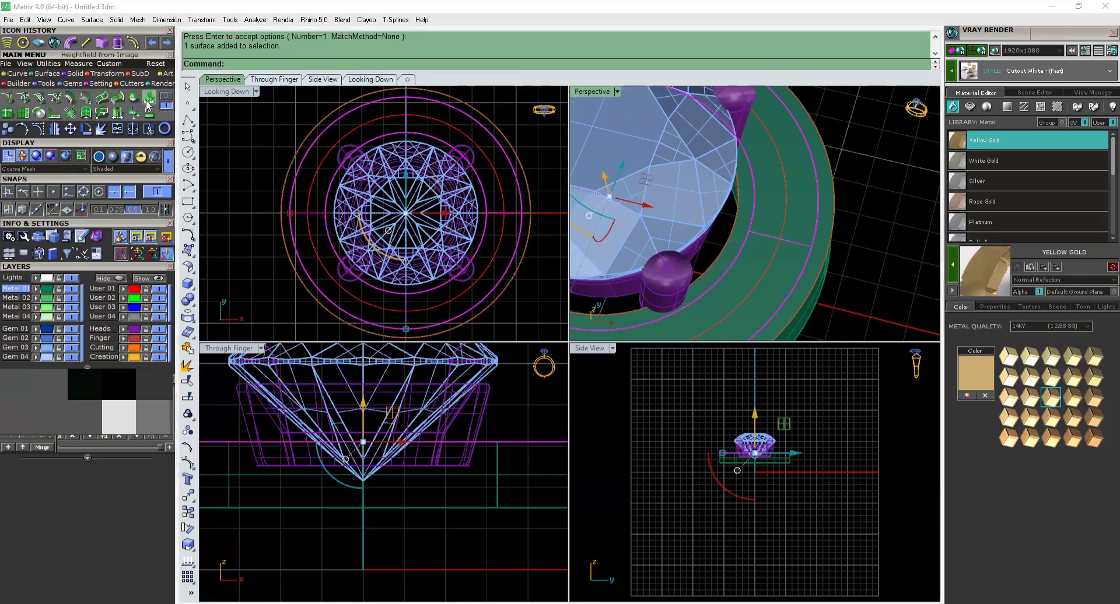
left_click(70, 97)
left_click(754, 64)
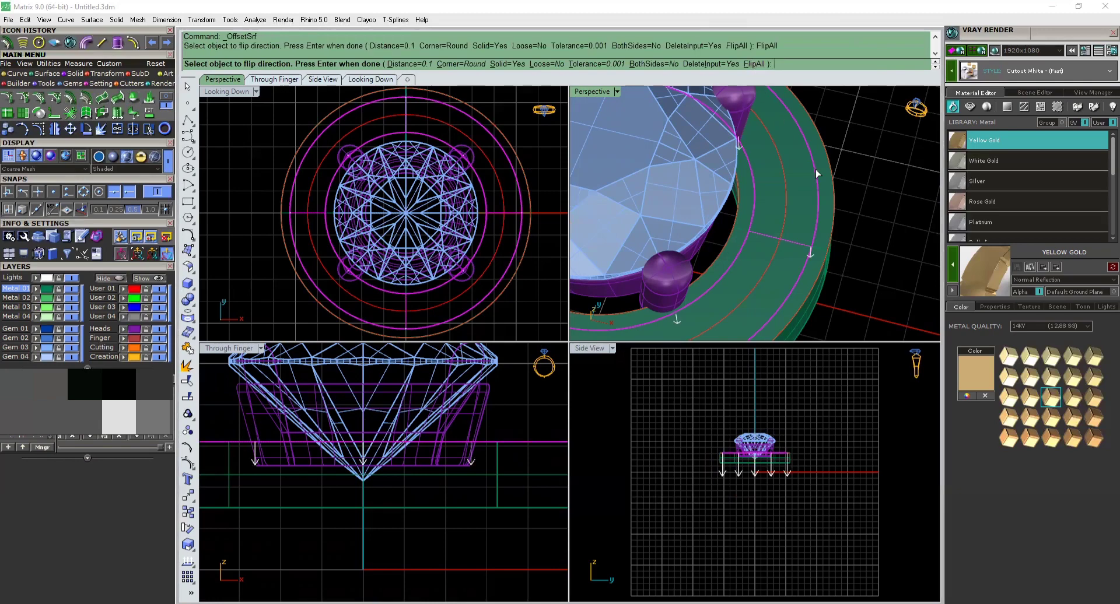
key("Return")
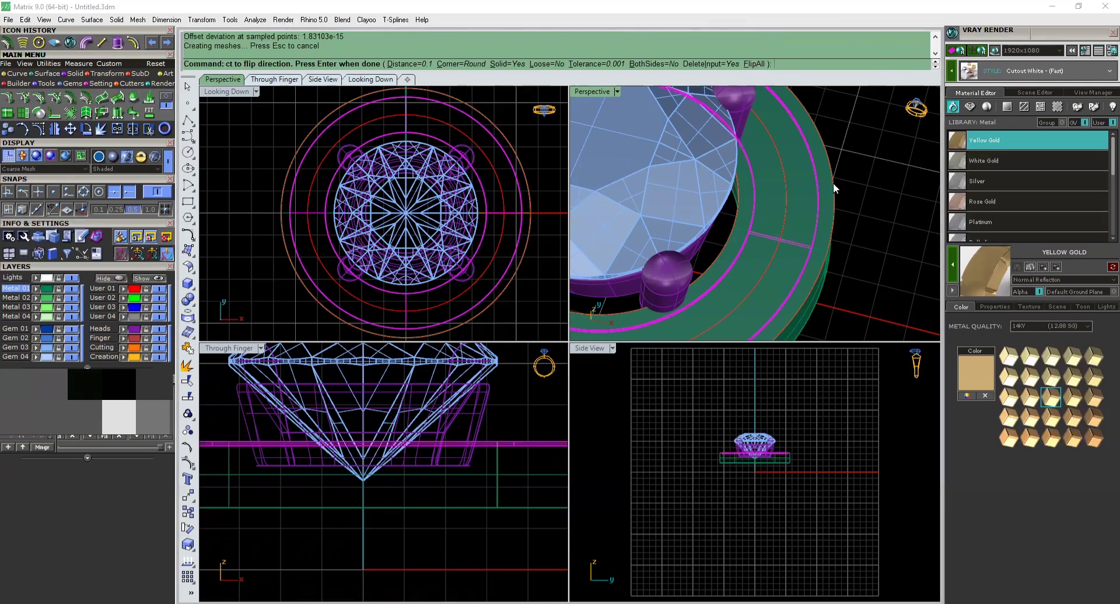
left_click(880, 192)
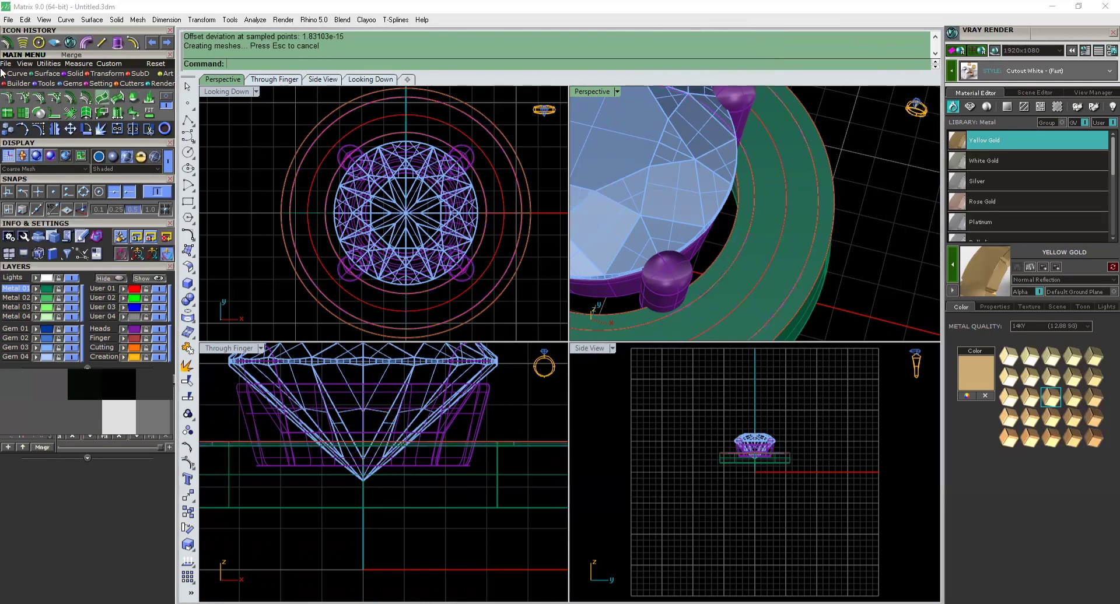
Extract the top face of the thin middle band and delete it to leave a recessed channel
left_click(71, 74)
left_click(81, 99)
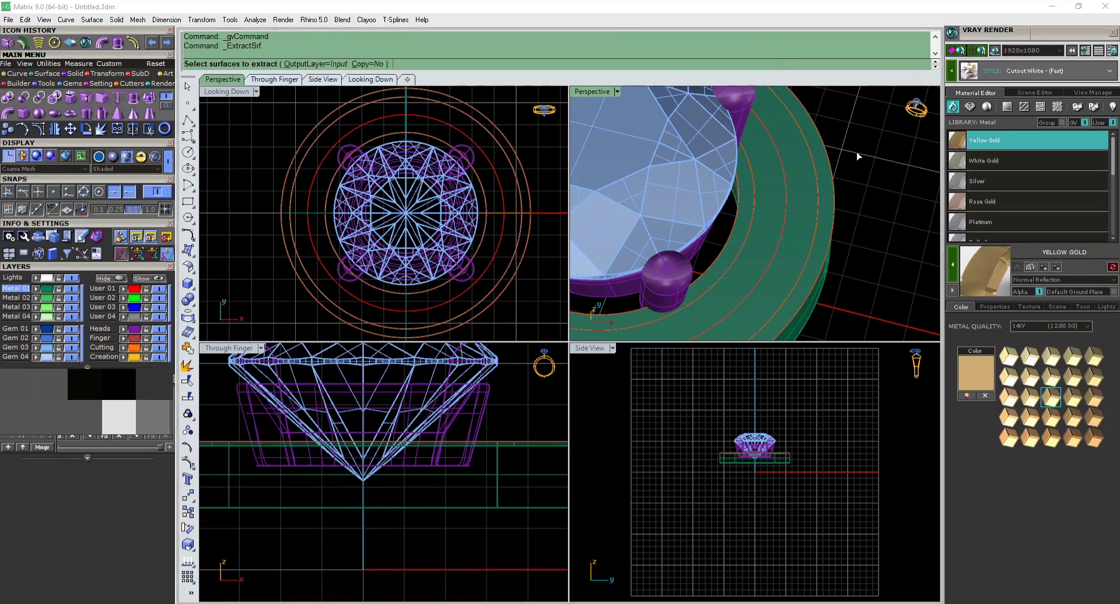
left_click(774, 176)
right_click(773, 177)
key("Delete")
Extract the flat top face of the halo's outer rim and delete it
right_click(774, 177)
right_click_drag(775, 182, 725, 180)
double_click(596, 92)
scroll(703, 198, "up", 2)
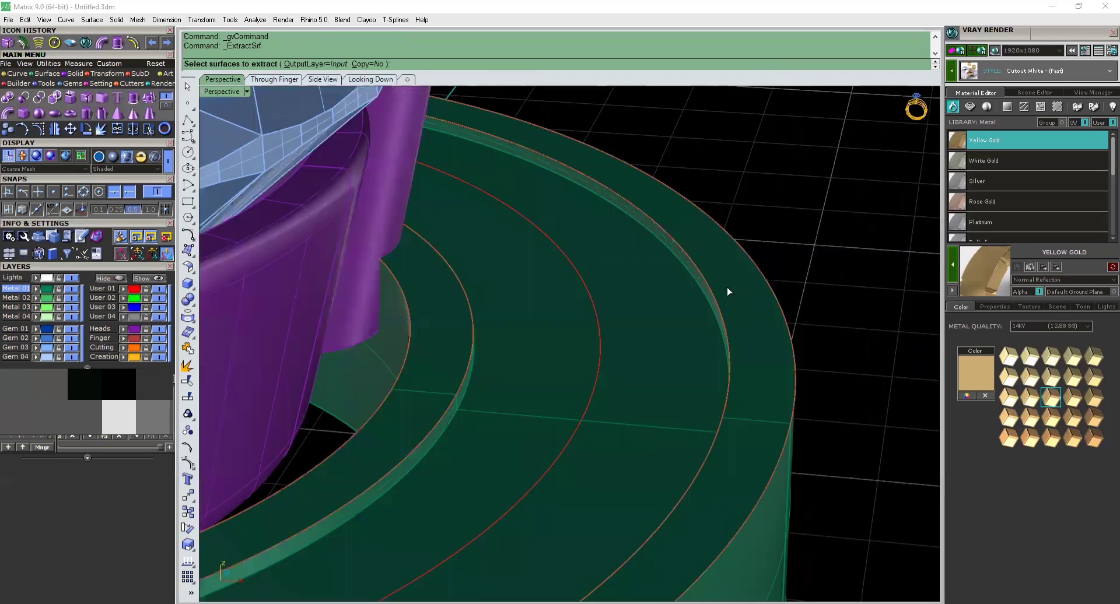
right_click_drag(727, 287, 770, 326)
scroll(777, 319, "up", 3)
left_click(778, 317)
key("Return")
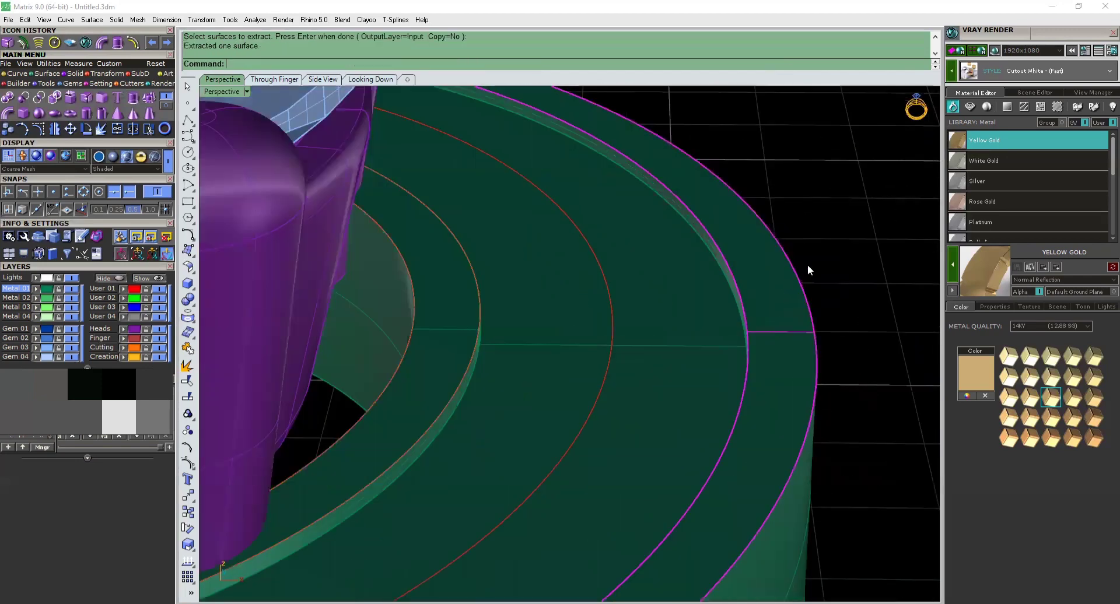
key("Delete")
Start an arc defined by start, end and direction, and adjust the object snaps for placing its ends on the rim edges
left_click(17, 74)
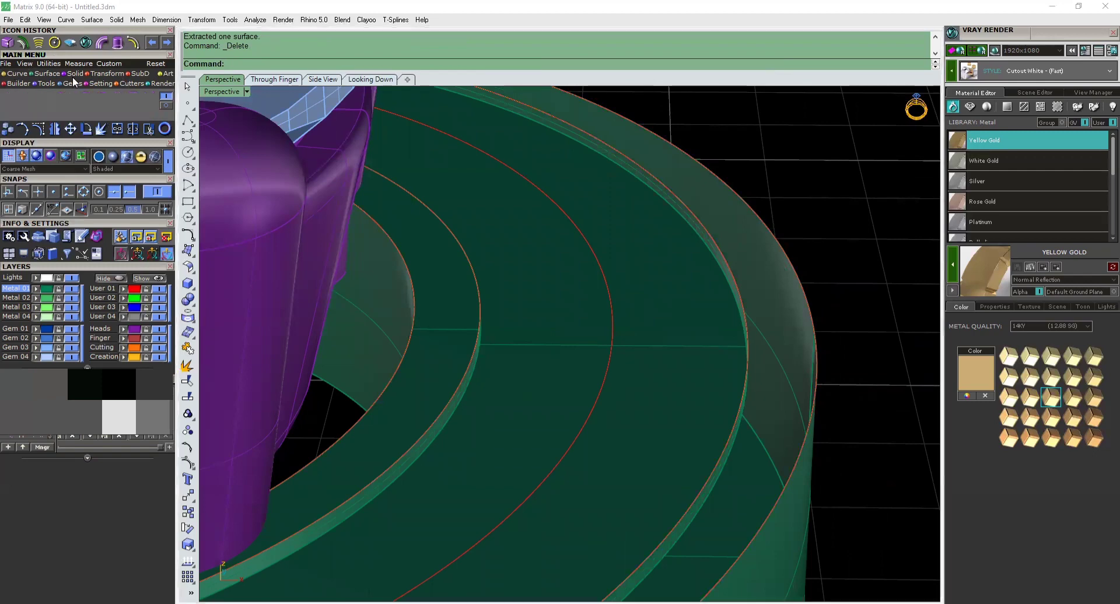
left_click(120, 99)
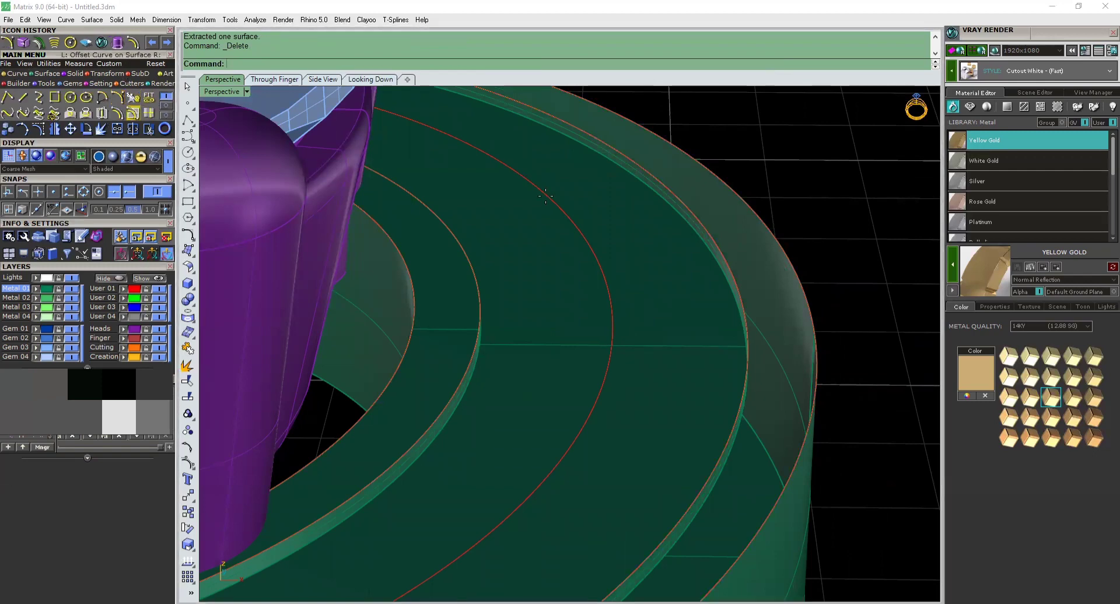
scroll(740, 292, "down", 5)
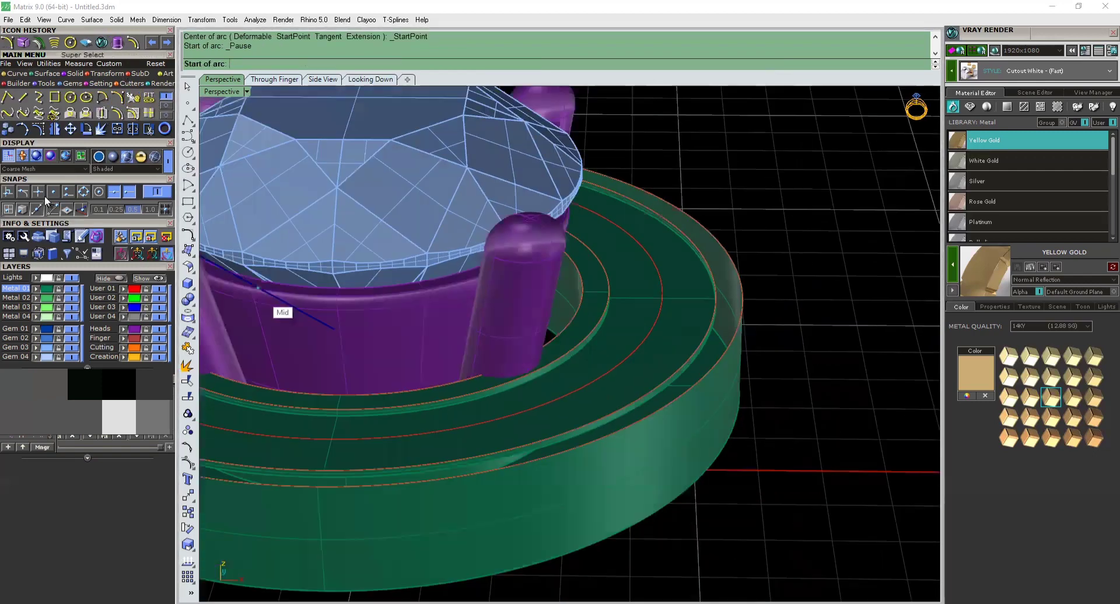
left_click(68, 192)
right_click_drag(769, 167, 634, 212)
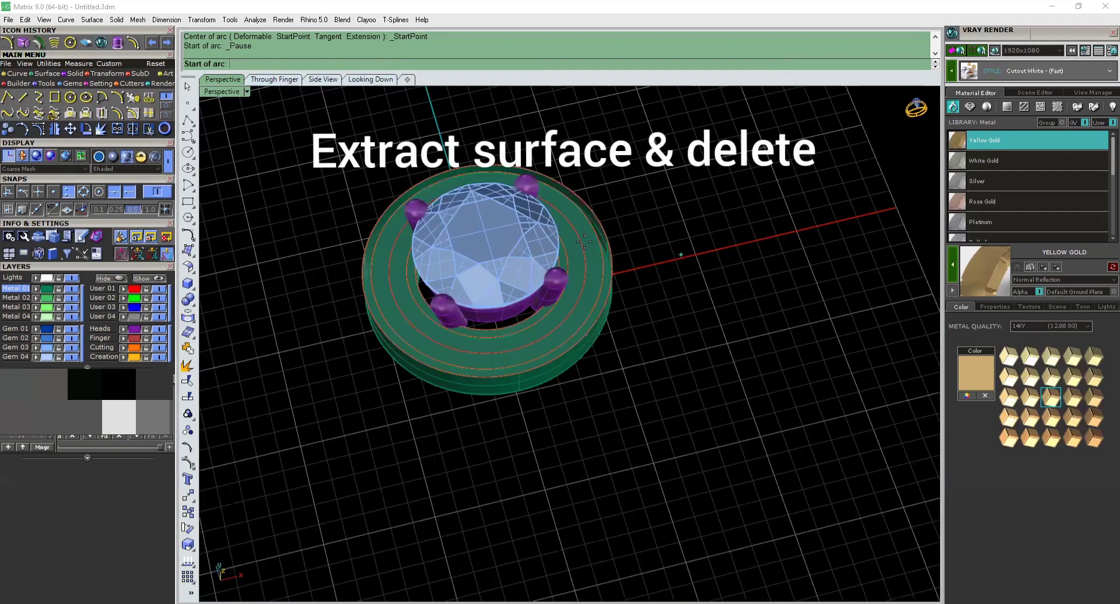
scroll(530, 249, "up", 8)
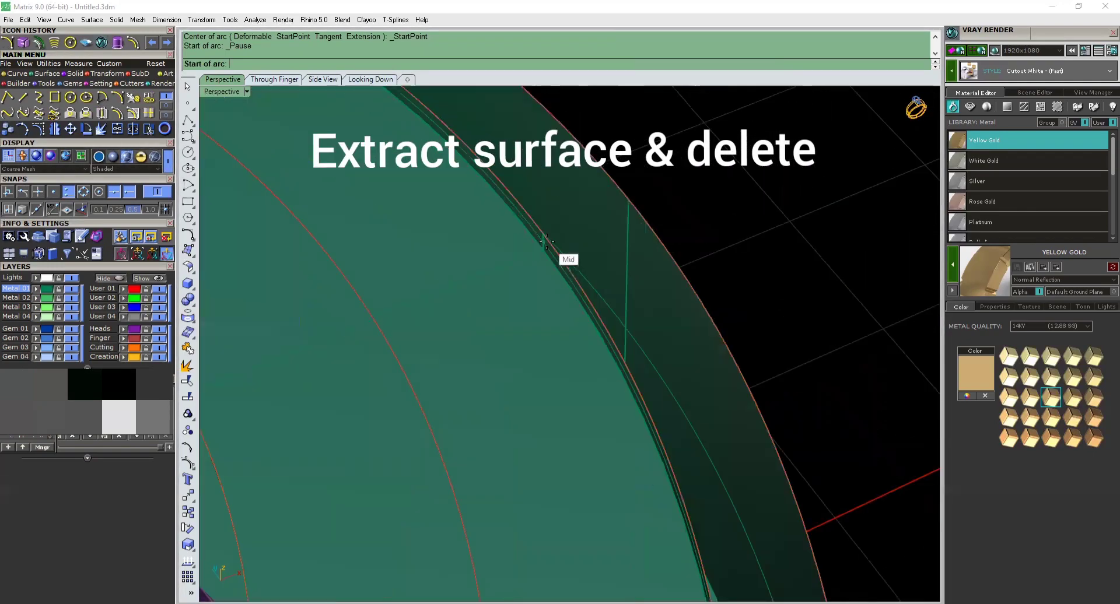
left_click(553, 241)
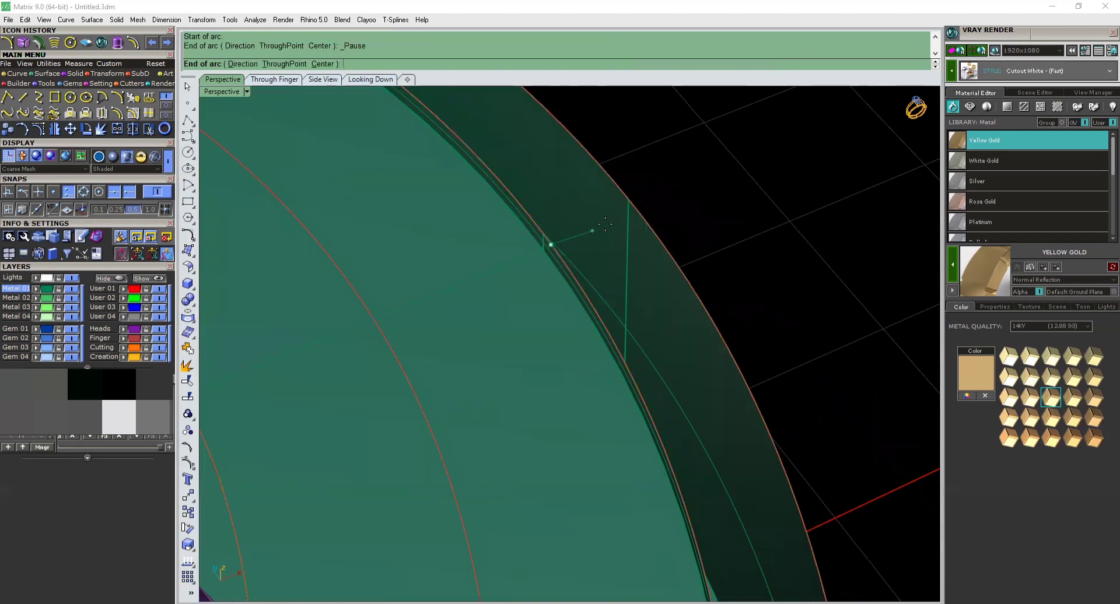
left_click(634, 207)
double_click(234, 91)
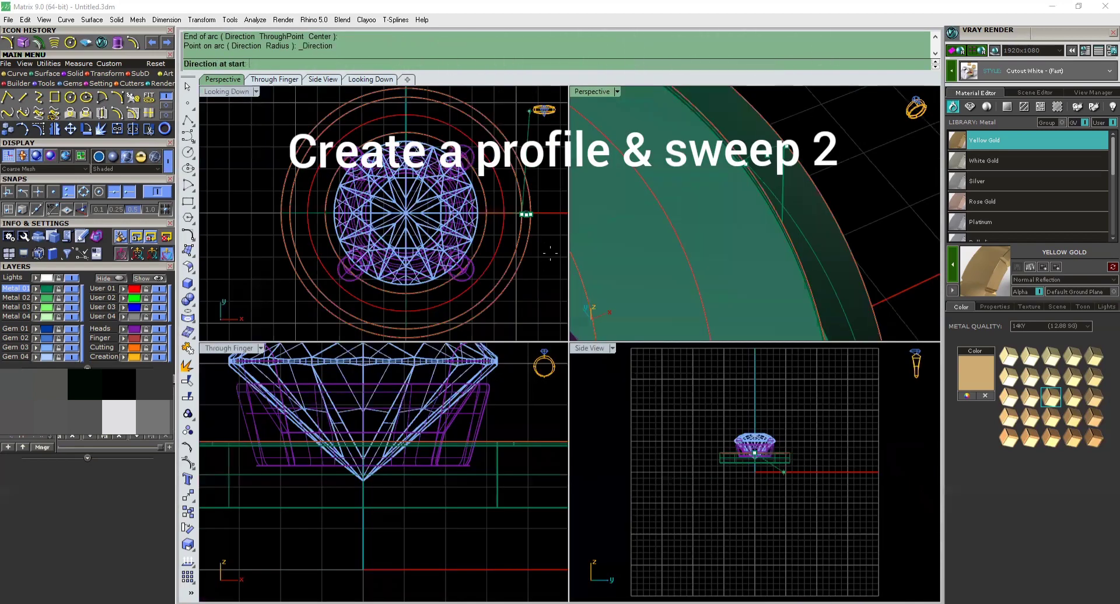
scroll(530, 215, "up", 12)
key("Escape")
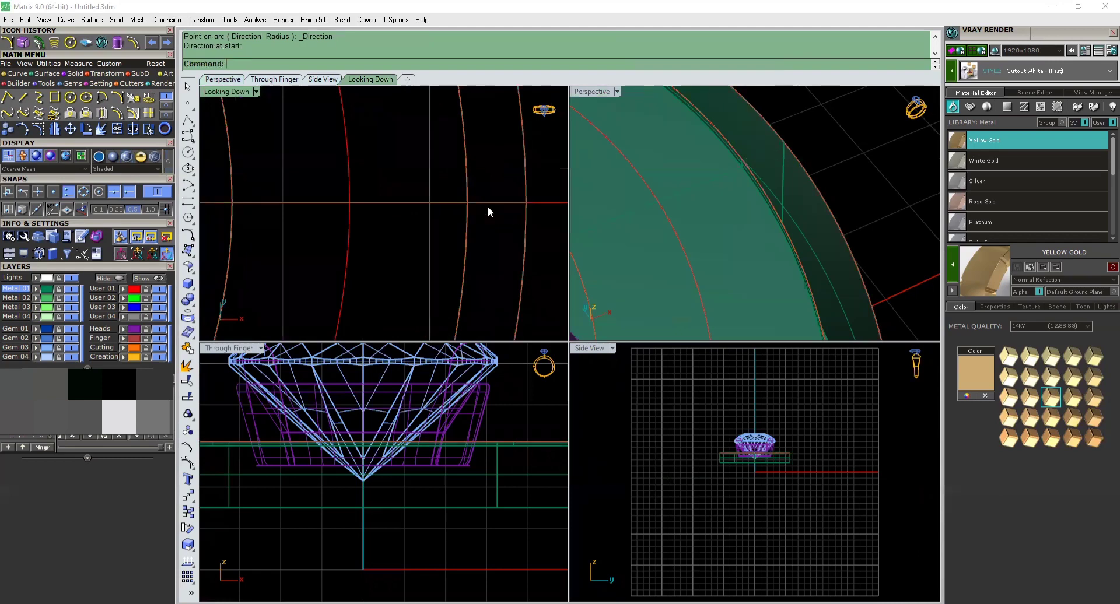
Draw an upward-bulging arc profile across the outer rim, from the channel's outer edge to the halo's outer edge
right_click(487, 205)
left_click(467, 203)
left_click(525, 203)
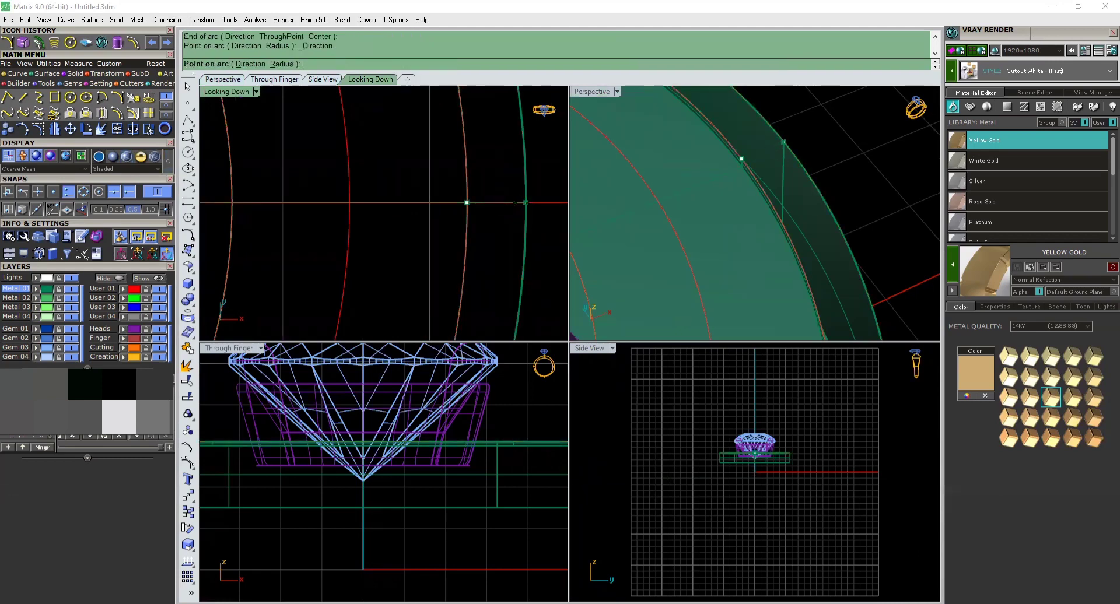
scroll(466, 443, "down", 8)
left_click(496, 397)
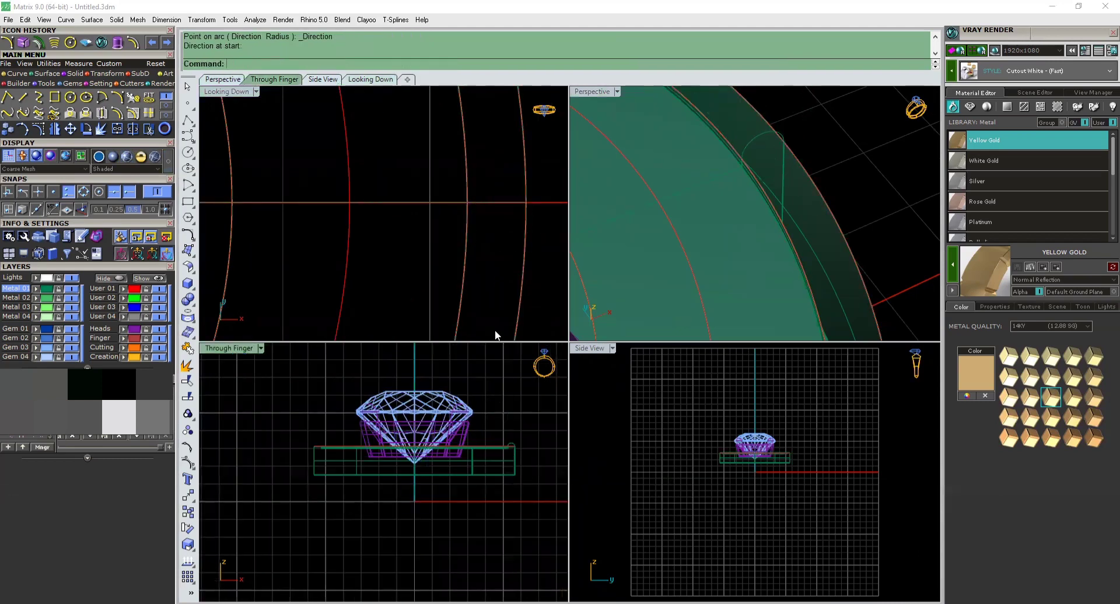
Draw an upward-bulging arc profile across the inner rim, from the halo's inner edge to the channel's inner edge
scroll(488, 234, "down", 10)
right_click(487, 233)
scroll(400, 222, "up", 8)
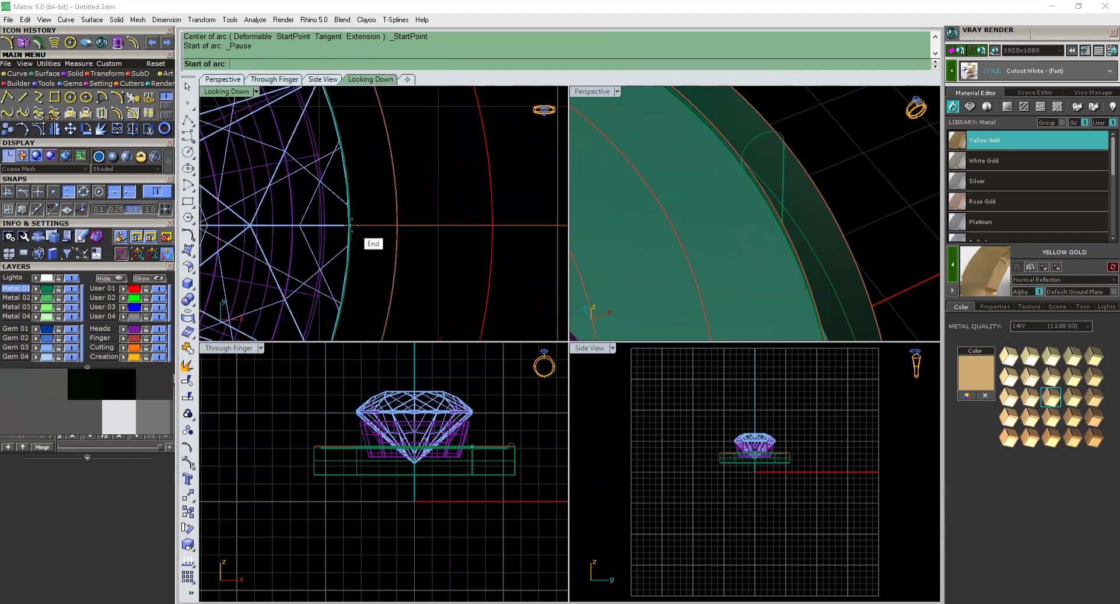
left_click(349, 225)
left_click(397, 225)
left_click(478, 371)
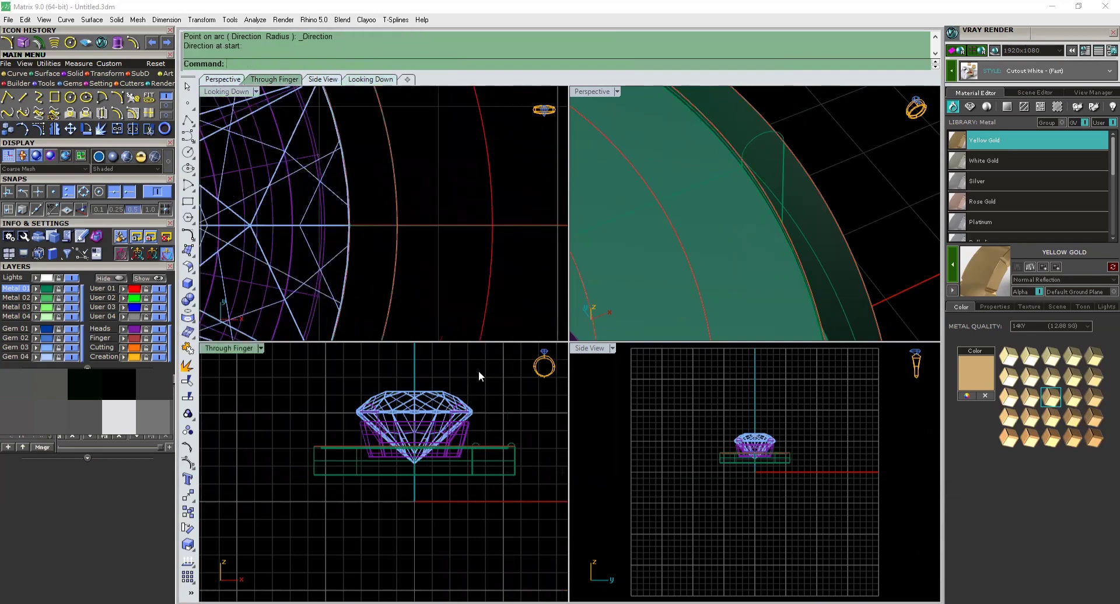
Create a two-rail sweep over the halo's outer rim, using its two edges as rails and the outer arc as cross section
scroll(799, 100, "down", 7)
scroll(799, 102, "down", 3)
right_click_drag(815, 113, 761, 140)
scroll(814, 120, "down", 4)
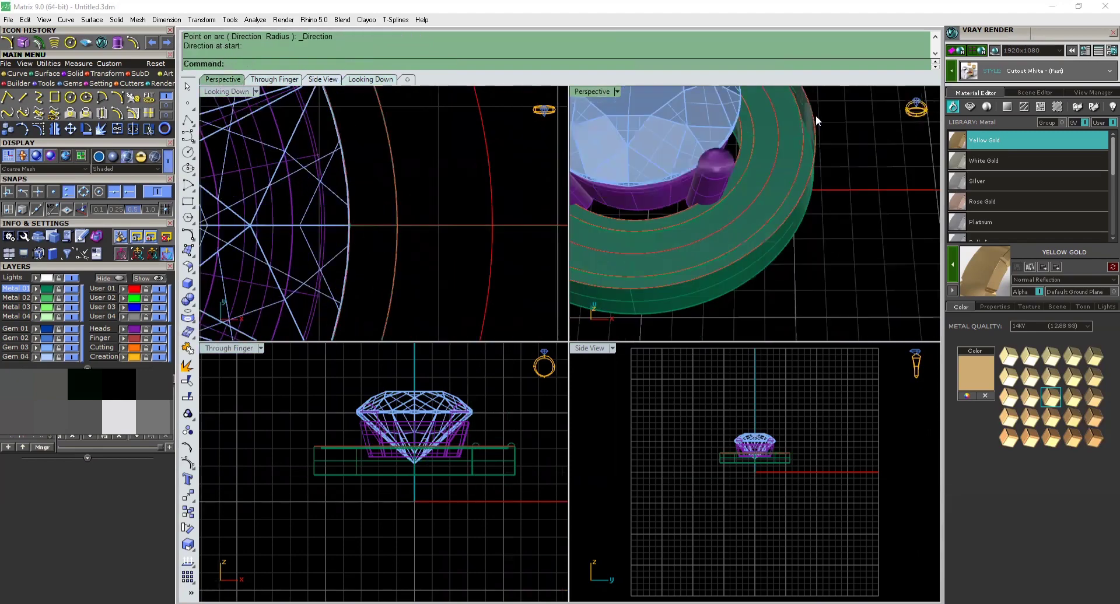
scroll(854, 154, "up", 7)
left_click(47, 74)
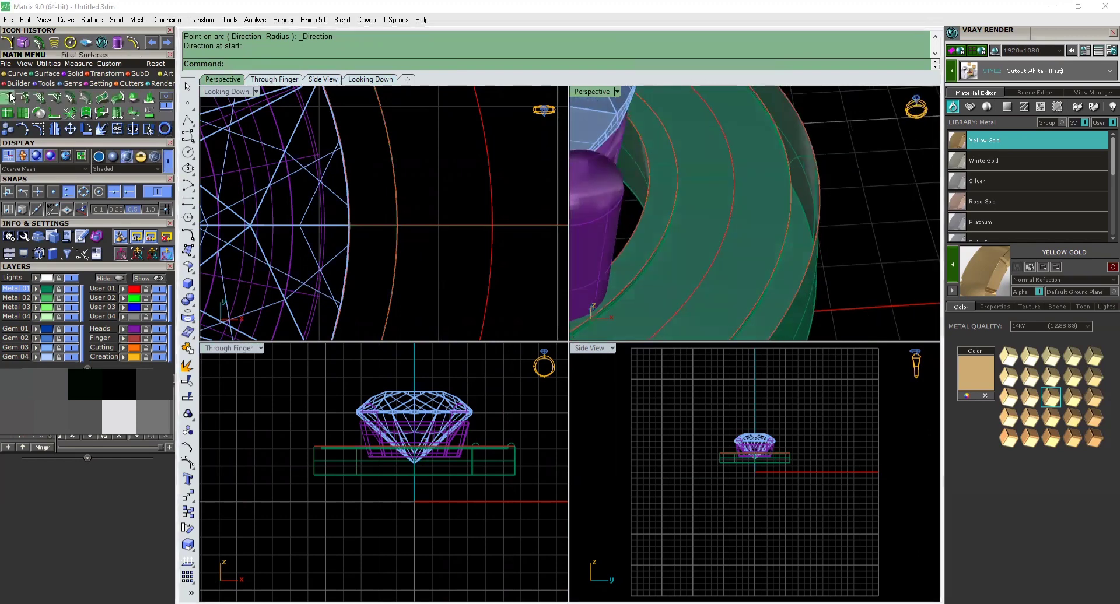
left_click(167, 97)
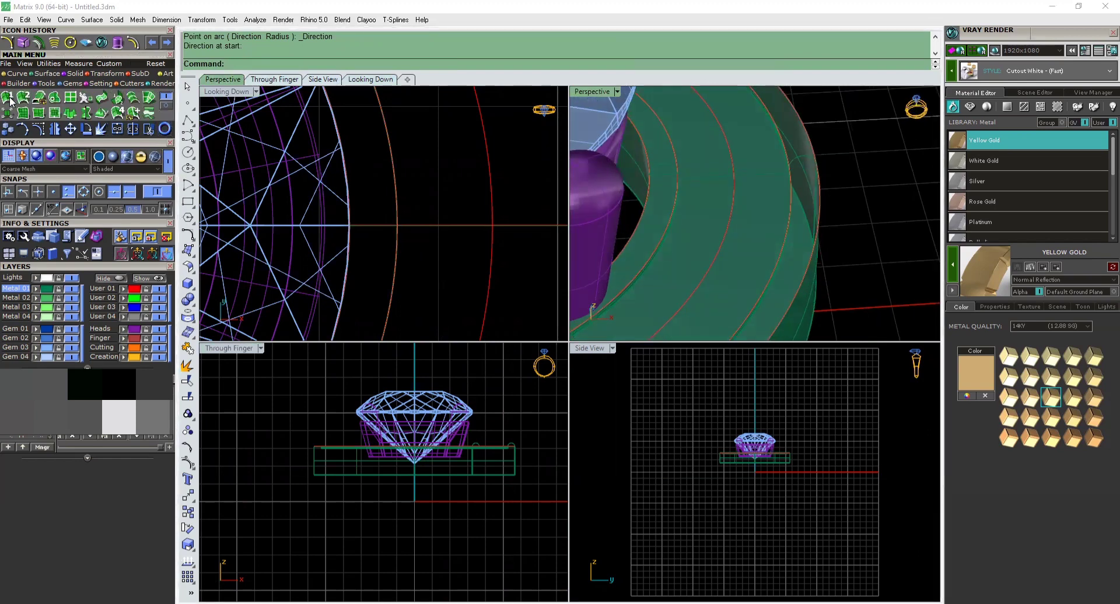
left_click(11, 103)
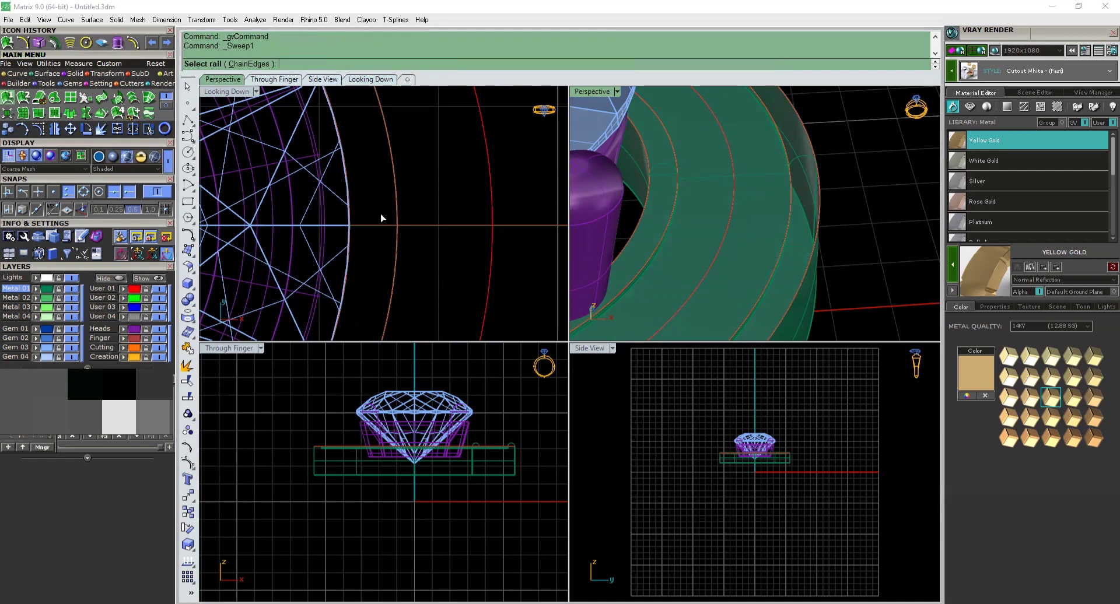
left_click(23, 96)
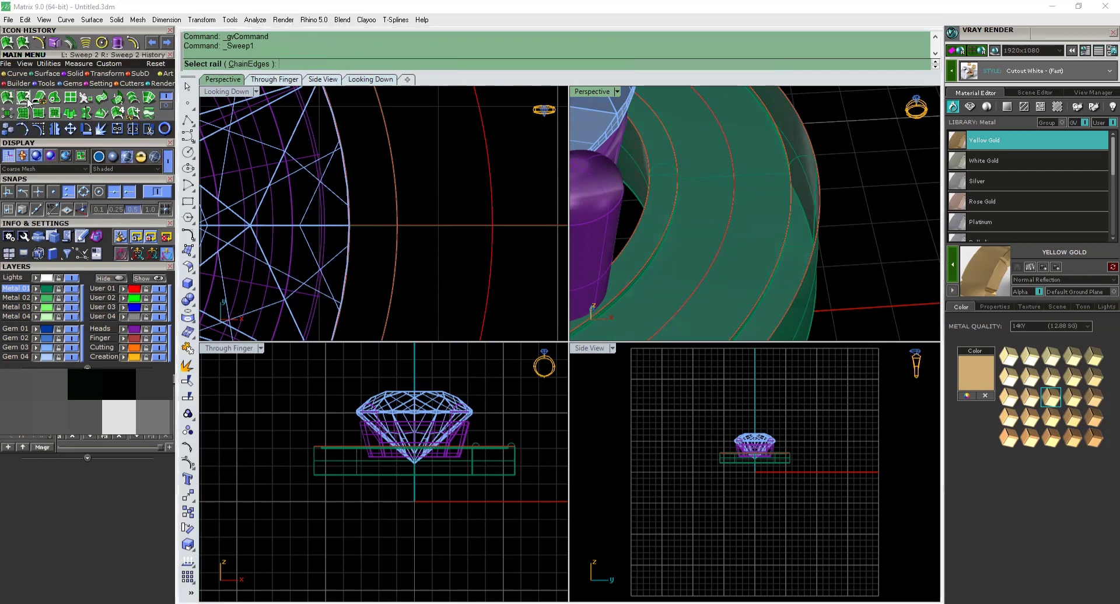
left_click(789, 174)
left_click(820, 210)
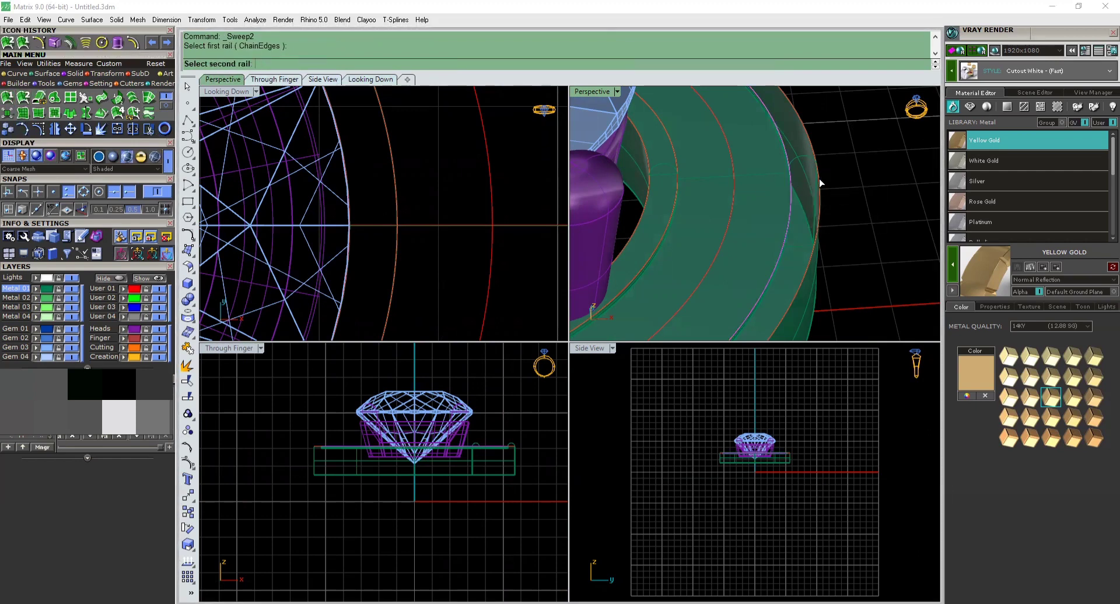
left_click(820, 183)
left_click(856, 202)
left_click(803, 157)
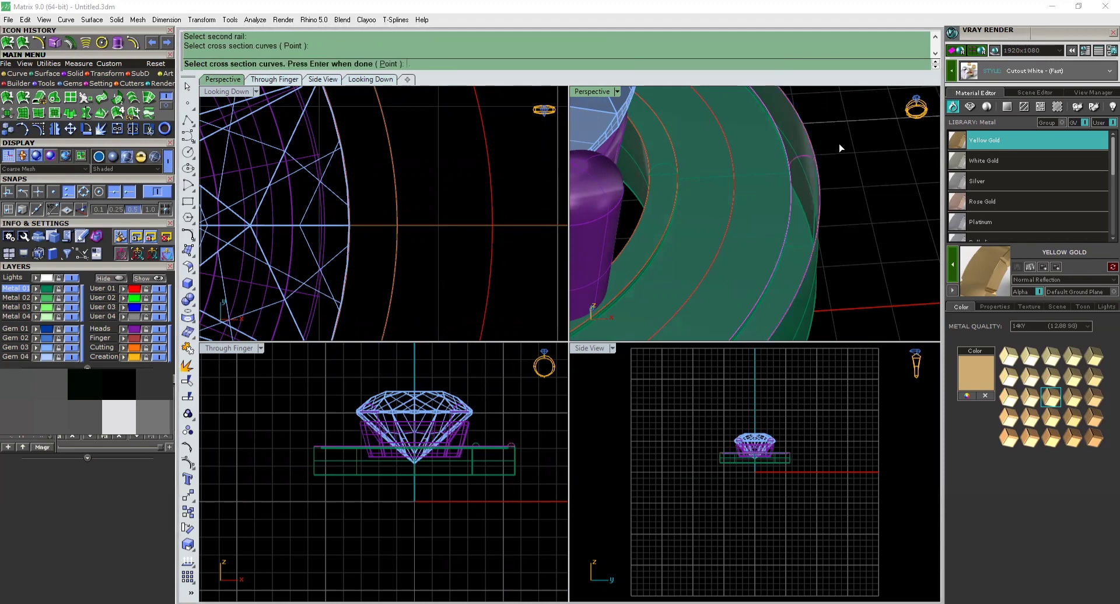
key("Return")
key("Return")
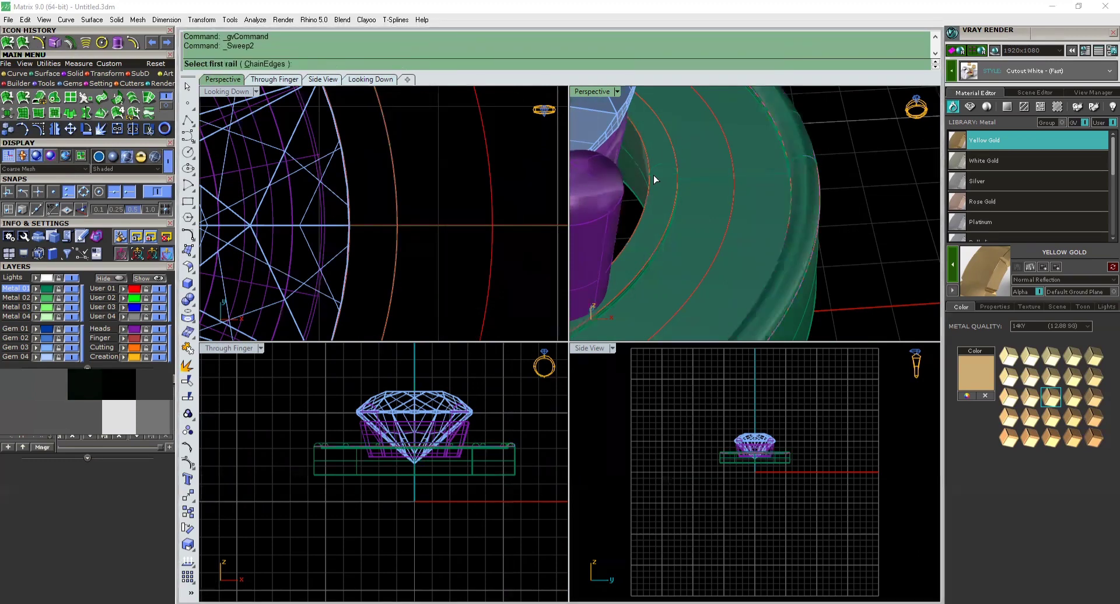
Extract the flat top face of the halo's inner rim and delete it
key("Return")
left_click(56, 39)
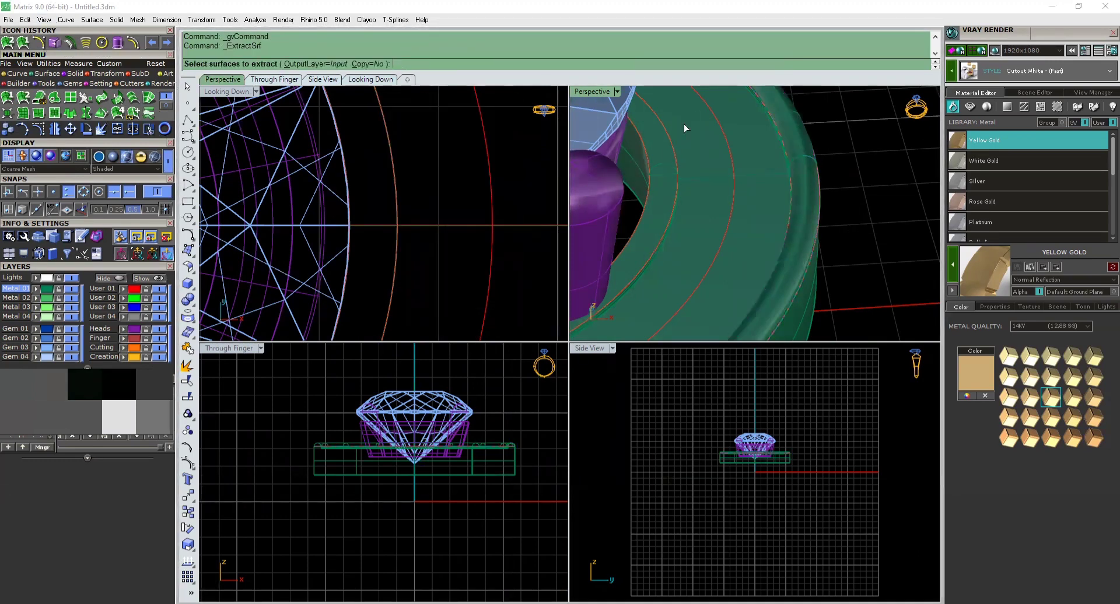
left_click(661, 183)
key("Return")
key("Delete")
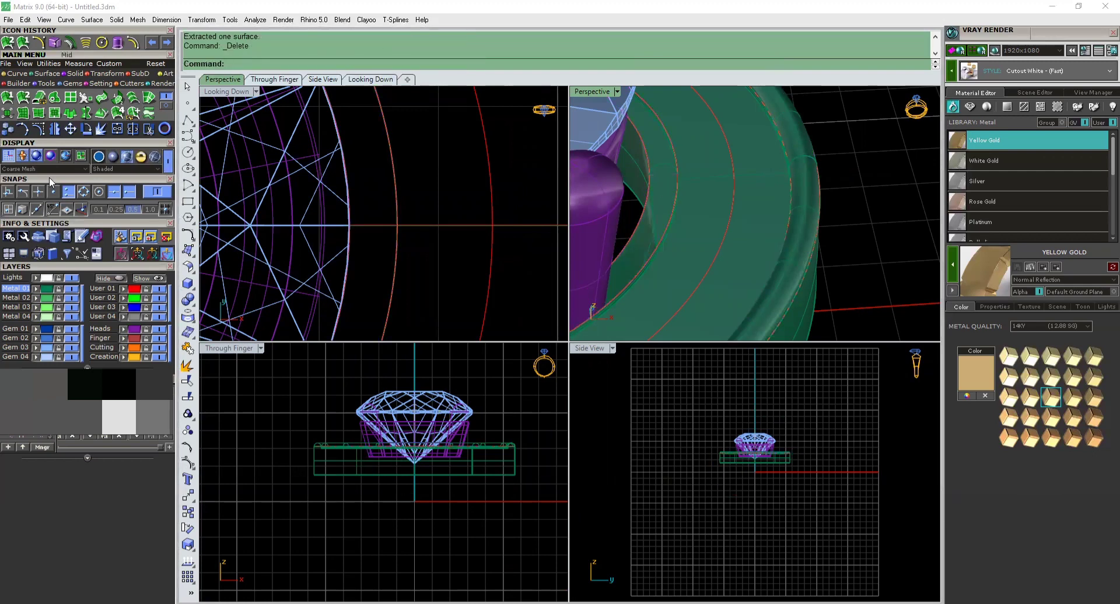
Sweep the inner arc along the halo's inner edge and the channel's inner edge curve to form the rounded inner rim
left_click(23, 112)
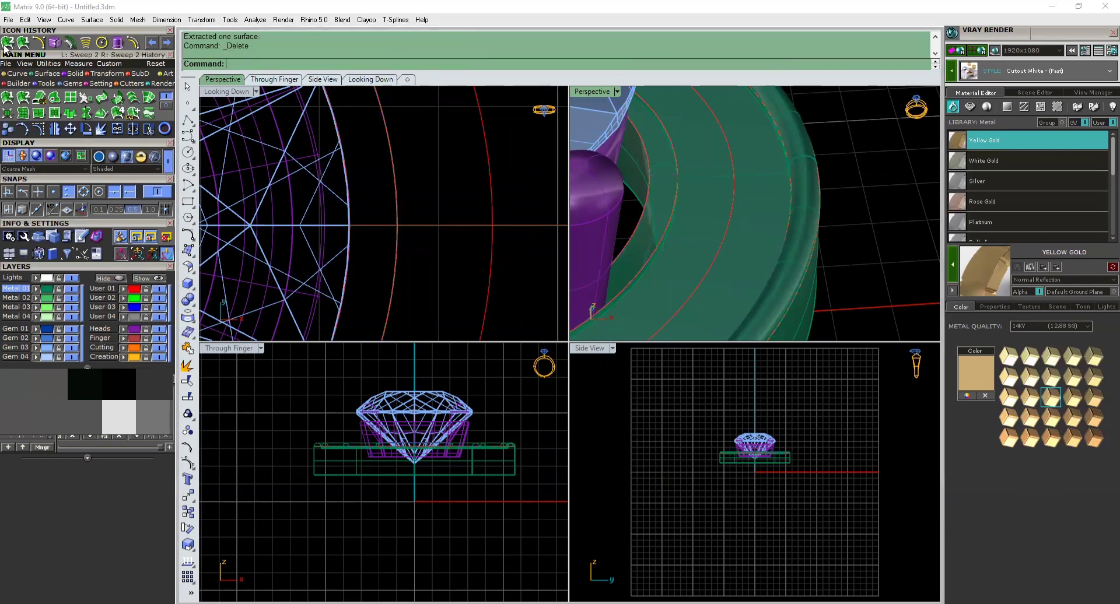
left_click(649, 185)
left_click(677, 213)
left_click(677, 183)
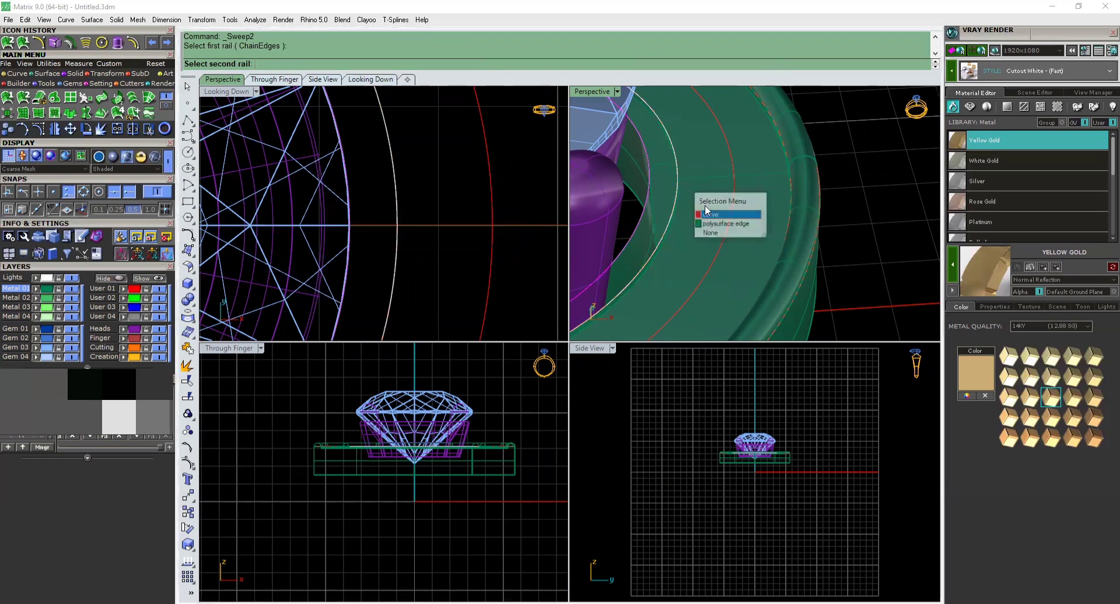
left_click(707, 214)
left_click(655, 163)
key("Return")
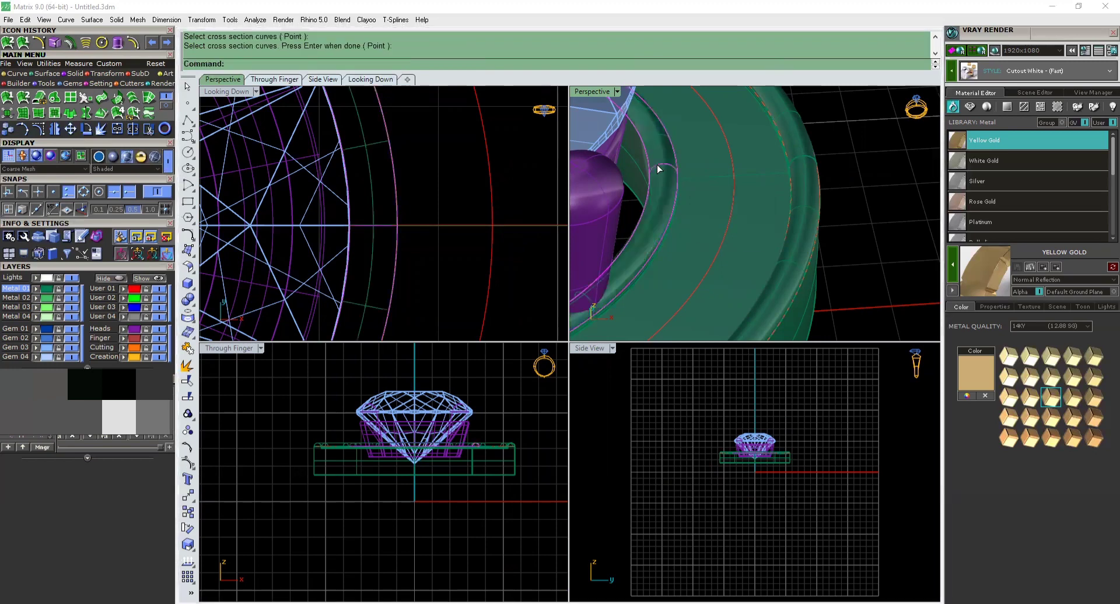
left_click(394, 291)
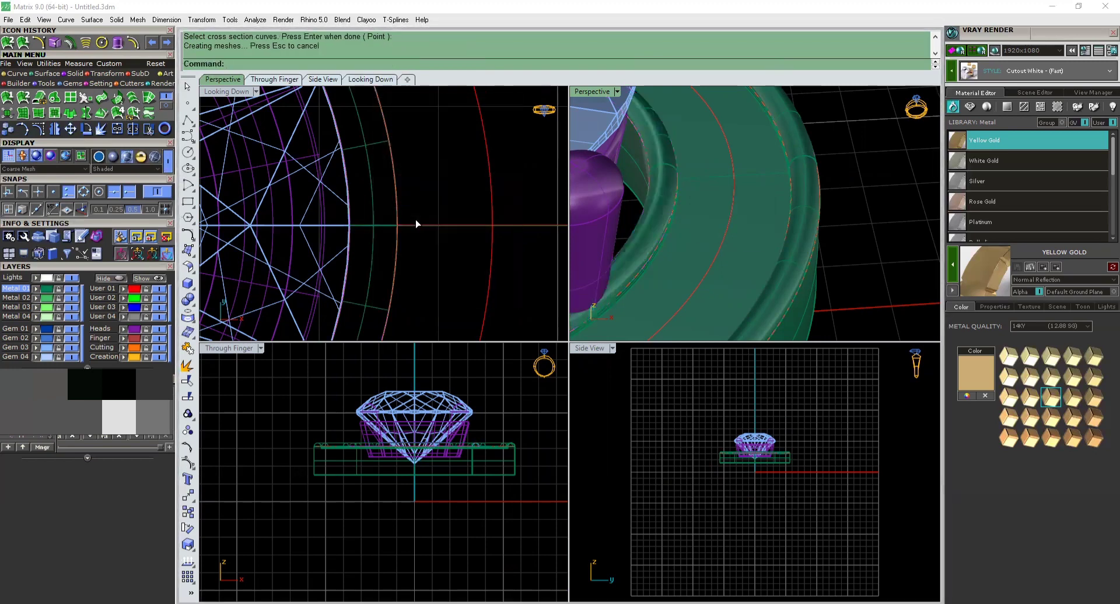
Select the circular curve in the middle of the channel and move it down slightly
left_click(855, 167)
right_click_drag(855, 166, 734, 201)
left_click(734, 201)
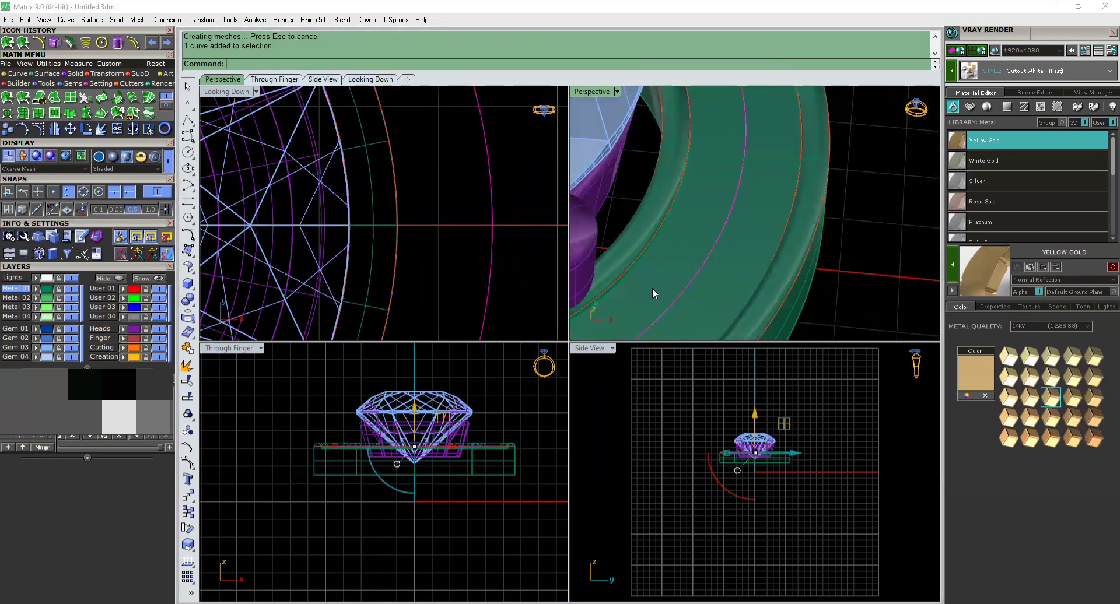
left_click(413, 407)
type("-0")
key("Return")
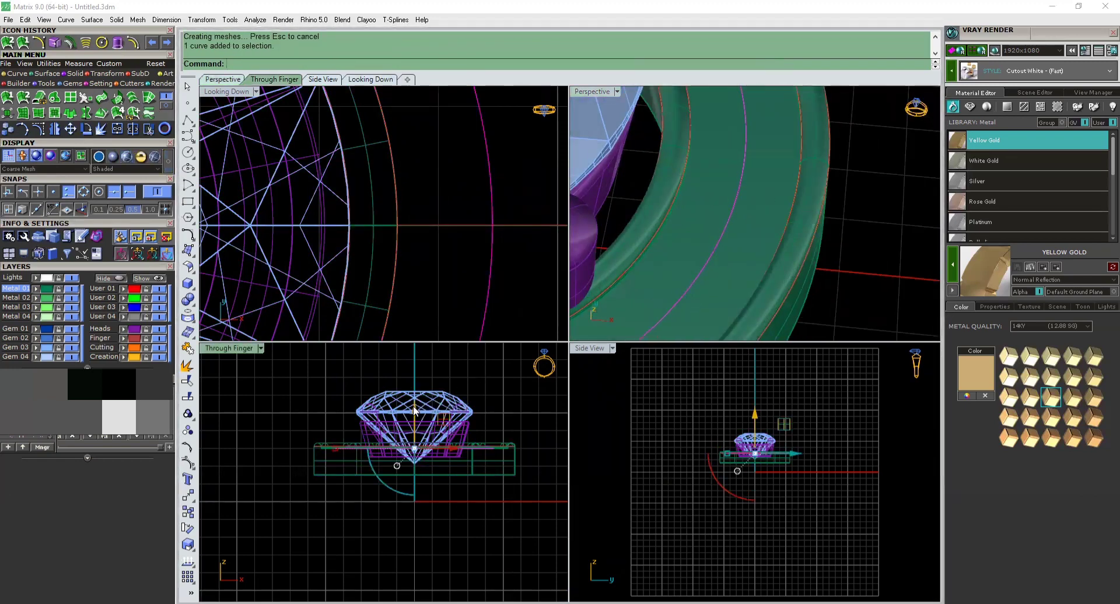
Start Gem on Curve on the channel's centre curve and align the gem direction to the channel floor with the Object option
middle_click(850, 118)
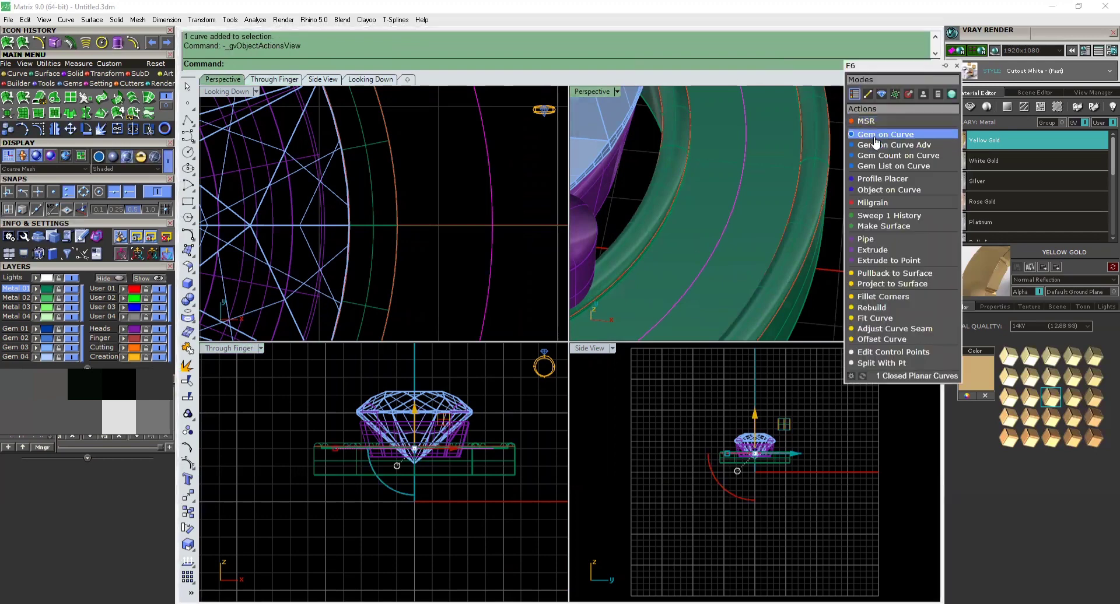
left_click(875, 134)
scroll(701, 175, "down", 12)
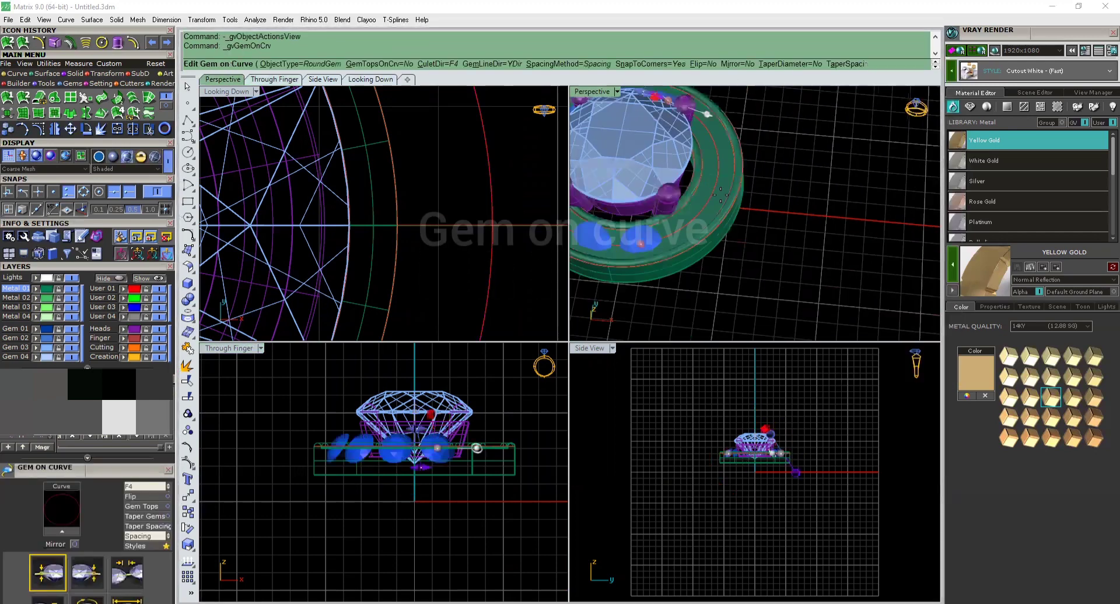
left_click(144, 487)
left_click(144, 487)
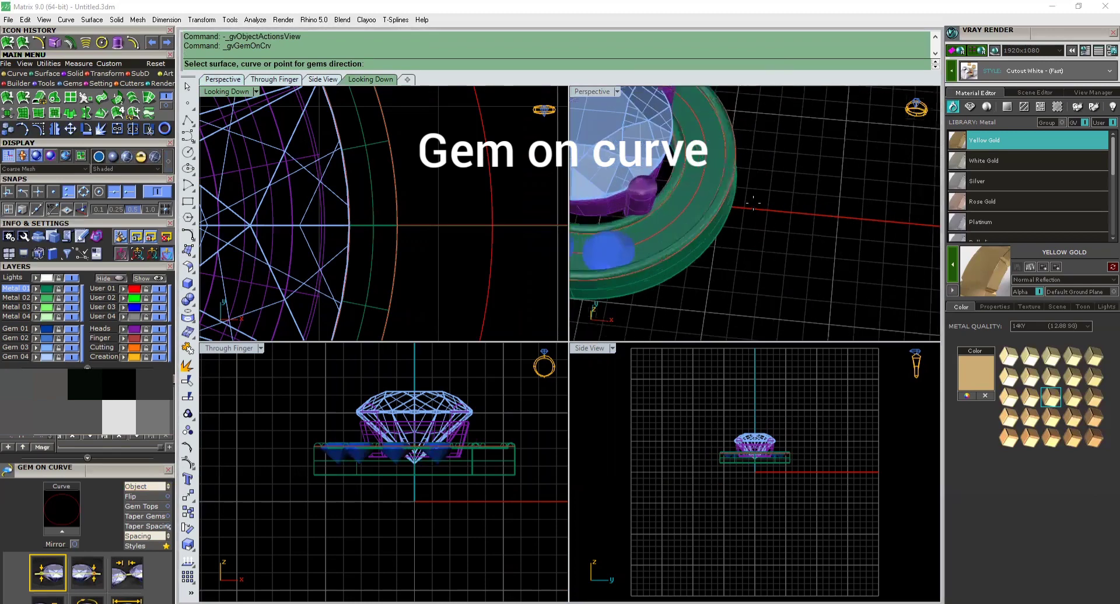
scroll(667, 217, "up", 5)
left_click(668, 217)
Adjust the start size of the round gems so that they fit the width of the halo channel
scroll(741, 169, "down", 5)
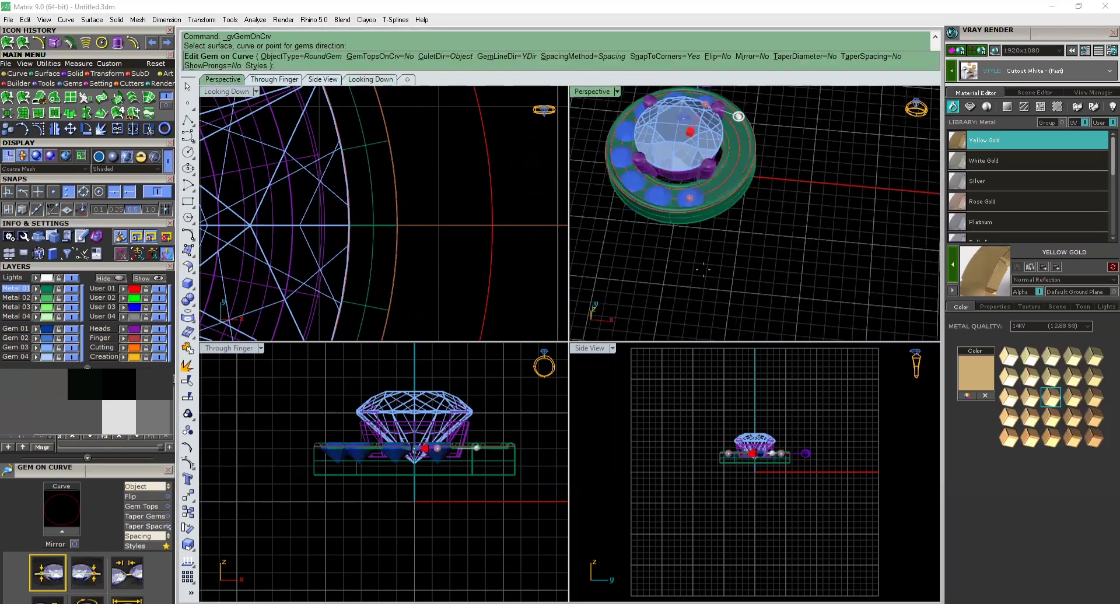
right_click_drag(732, 253, 739, 166)
scroll(739, 165, "up", 8)
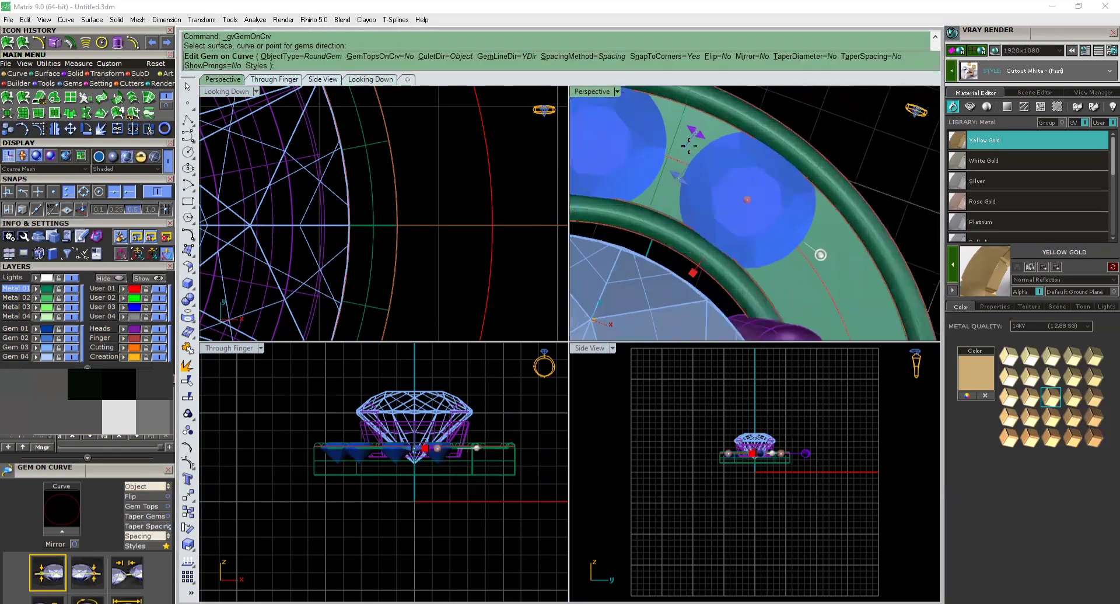
mouse_move(695, 133)
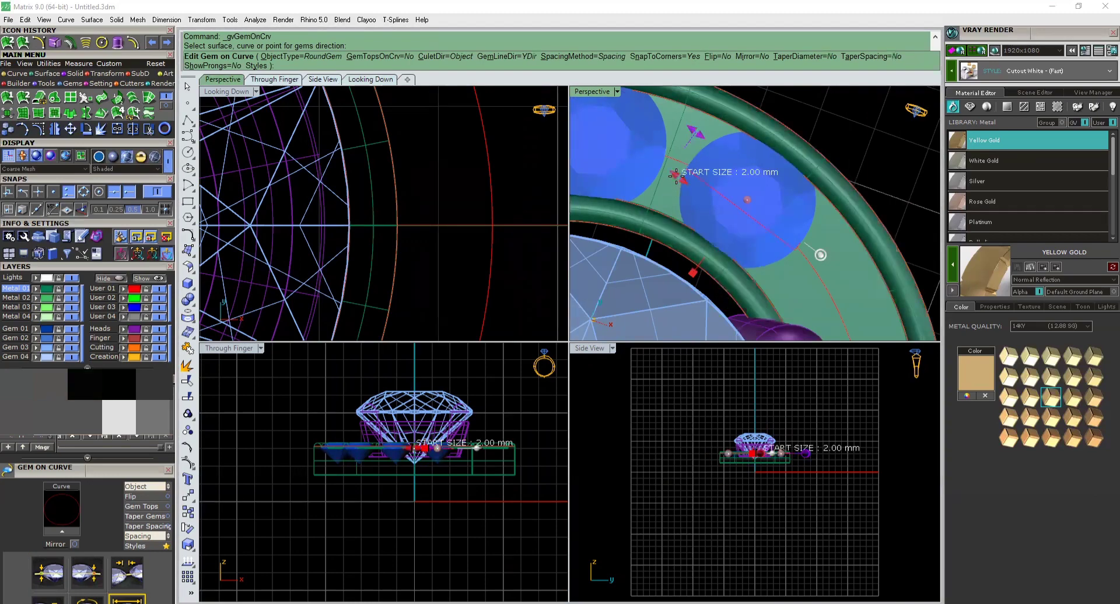
left_click_drag(677, 179, 688, 187)
scroll(664, 302, "down", 5)
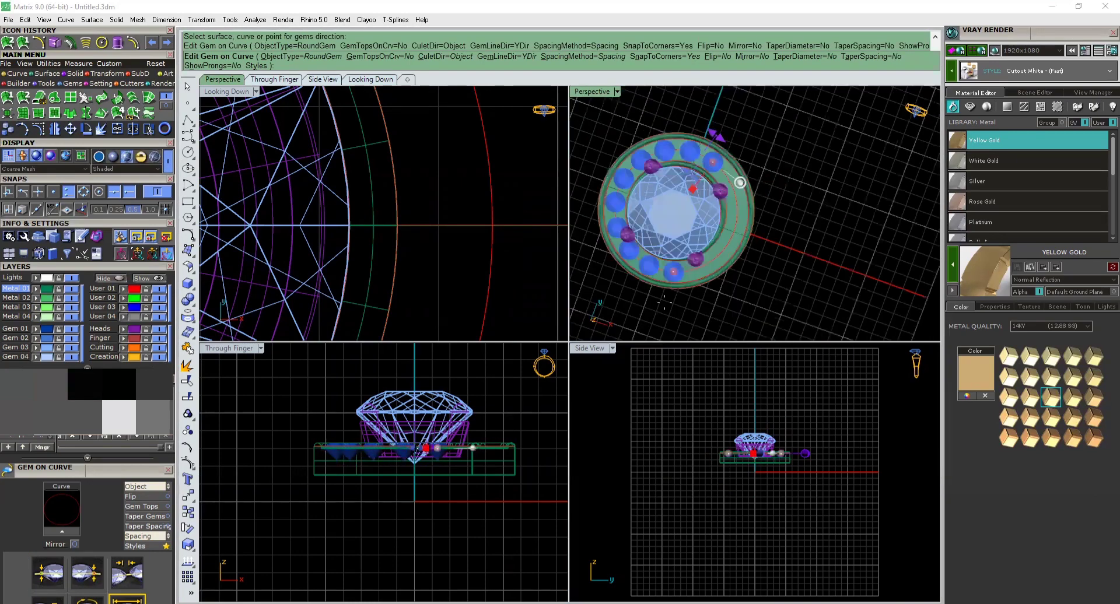
Extend the row of round gems around the full channel and create them
left_click_drag(678, 272, 676, 146)
scroll(726, 158, "up", 3)
scroll(726, 158, "up", 7)
scroll(676, 146, "down", 8)
key("Return")
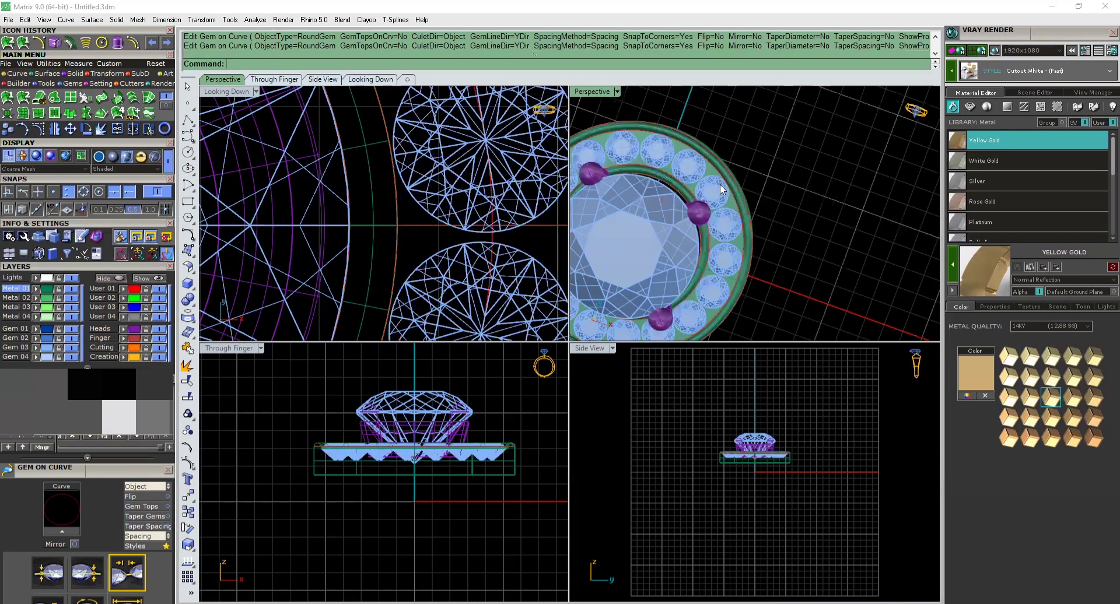
Start adding two shared prongs between the halo gems with the Prong Adder and set their nudge to about 41.4%
middle_click(788, 158)
left_click(788, 195)
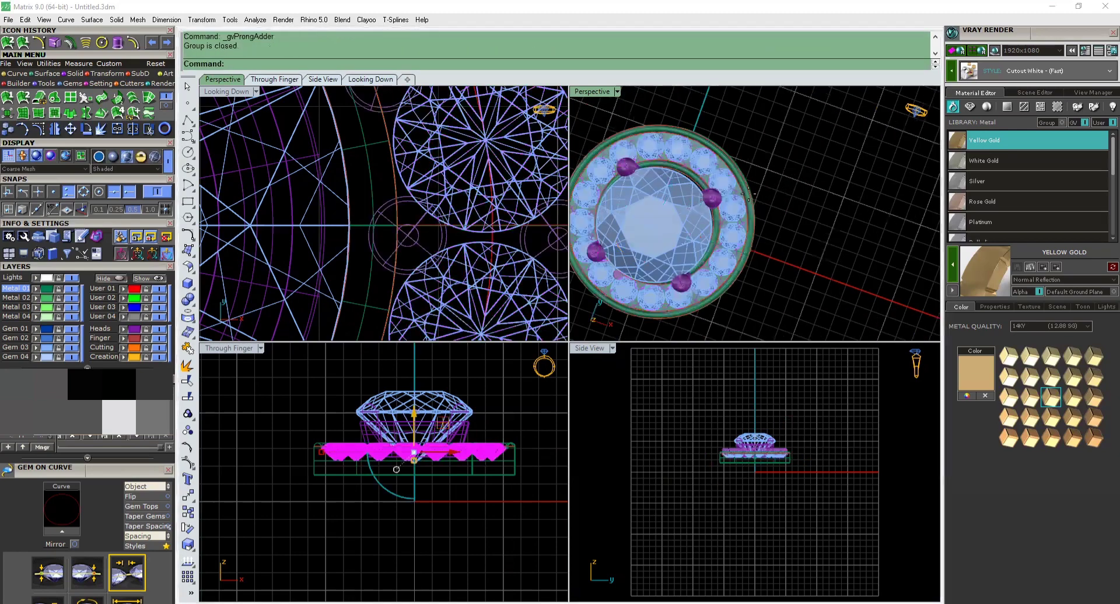
scroll(705, 183, "up", 8)
scroll(757, 172, "down", 8)
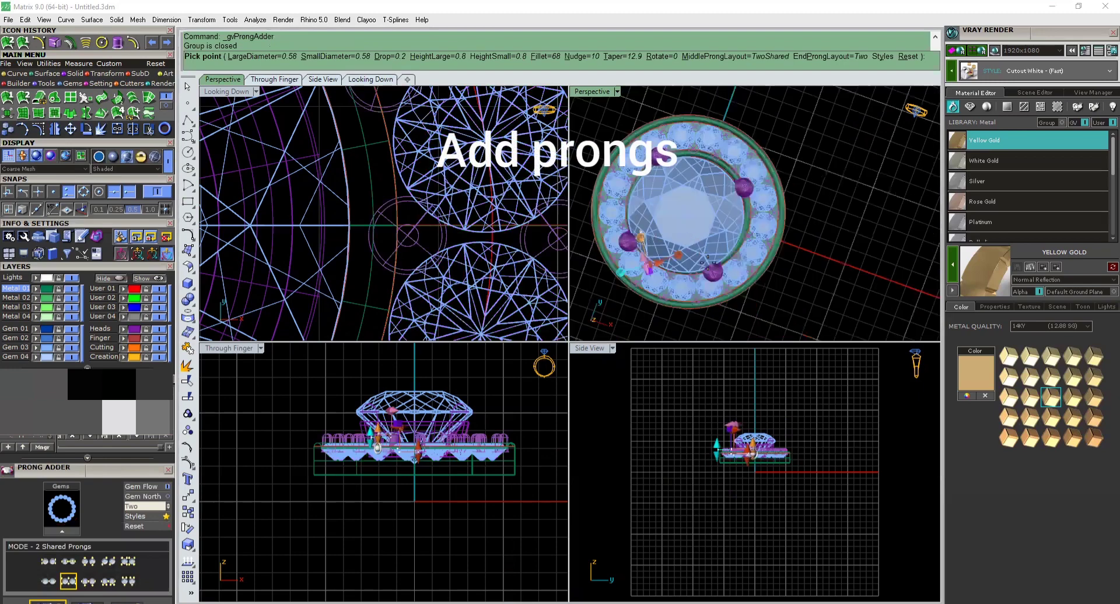
scroll(707, 259, "up", 8)
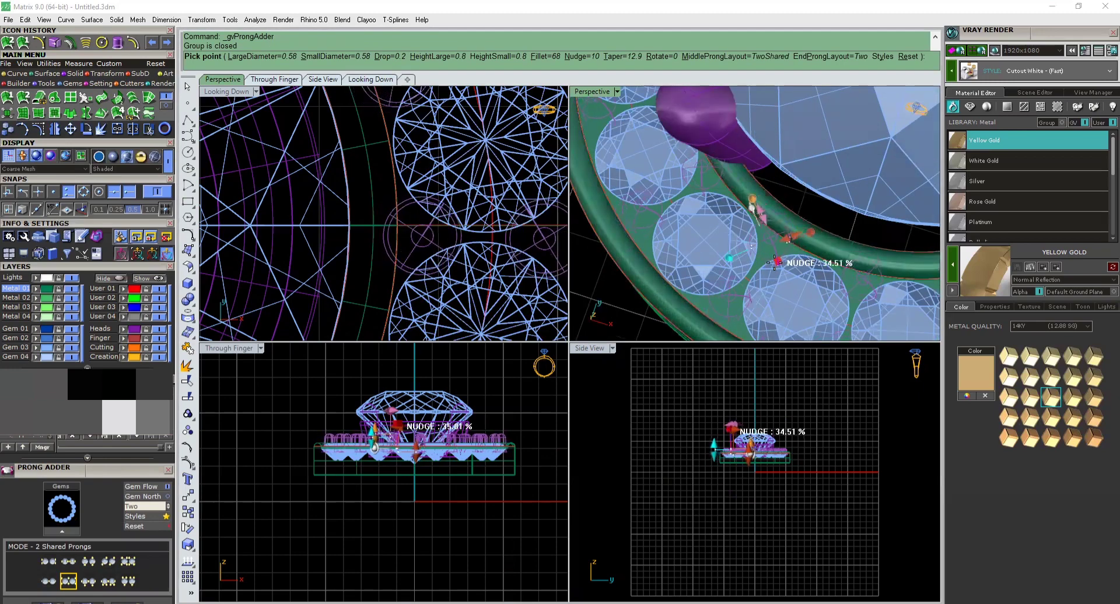
left_click(768, 242)
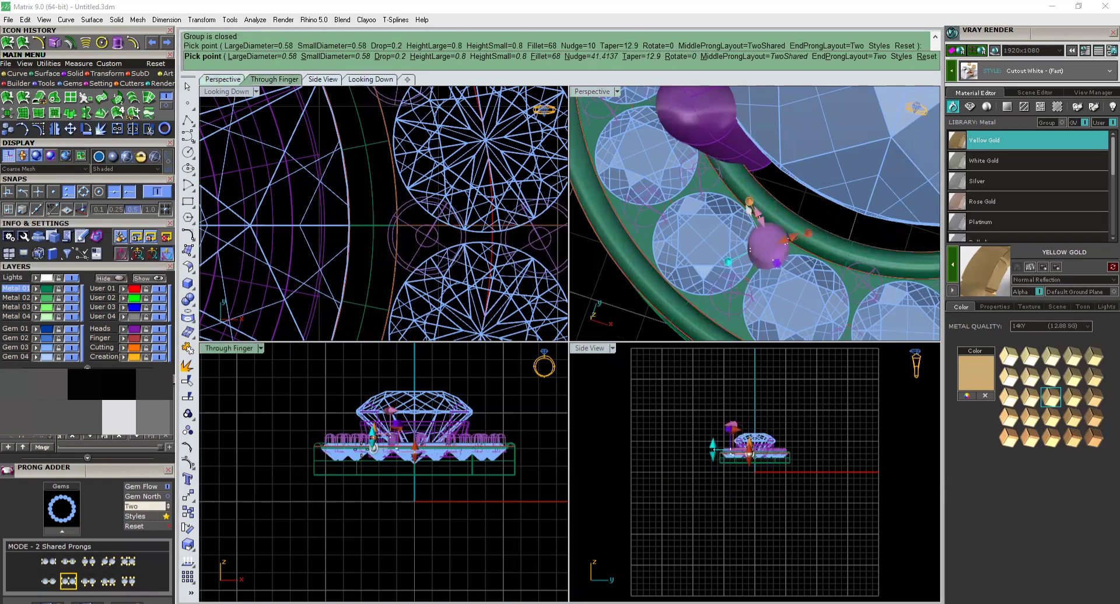
Lower the large prong height to about 0.32 mm so the prongs sit close to the rims
scroll(503, 431, "up", 5)
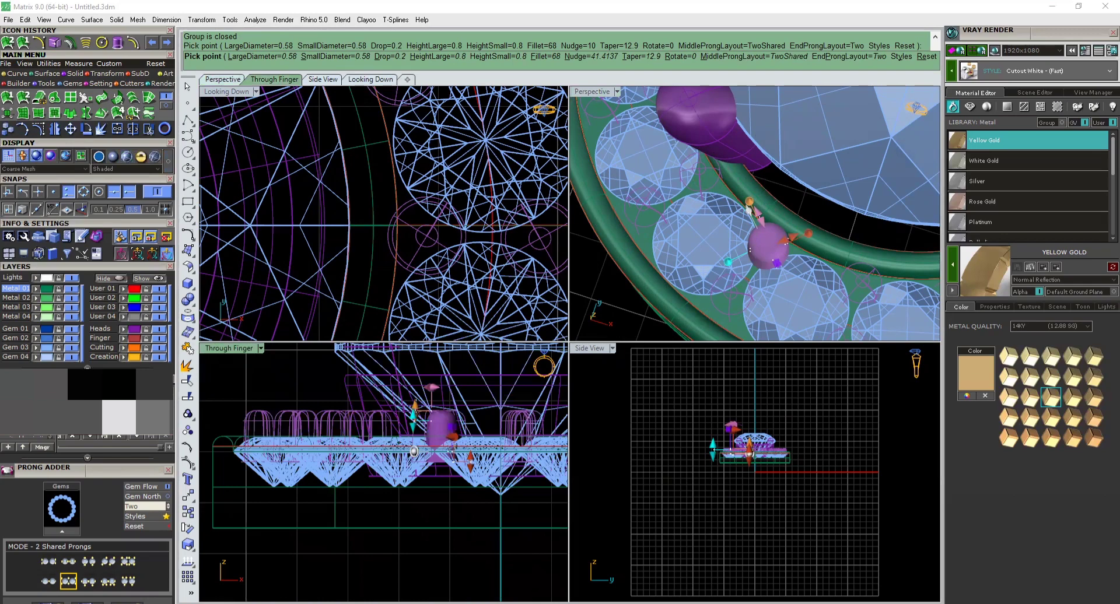
left_click_drag(414, 411, 413, 434)
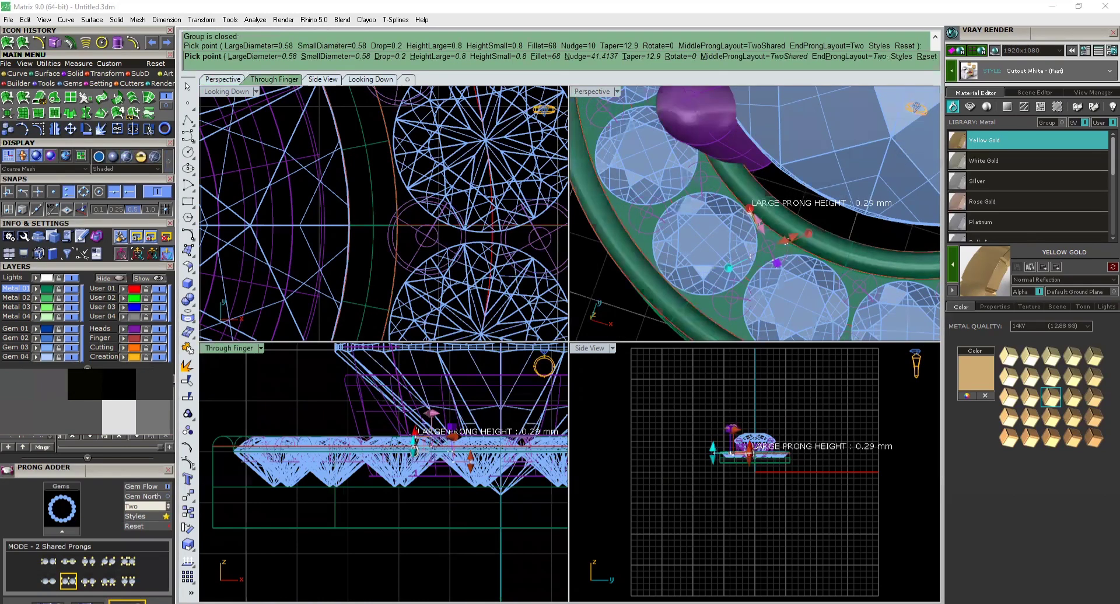
scroll(766, 230, "up", 2)
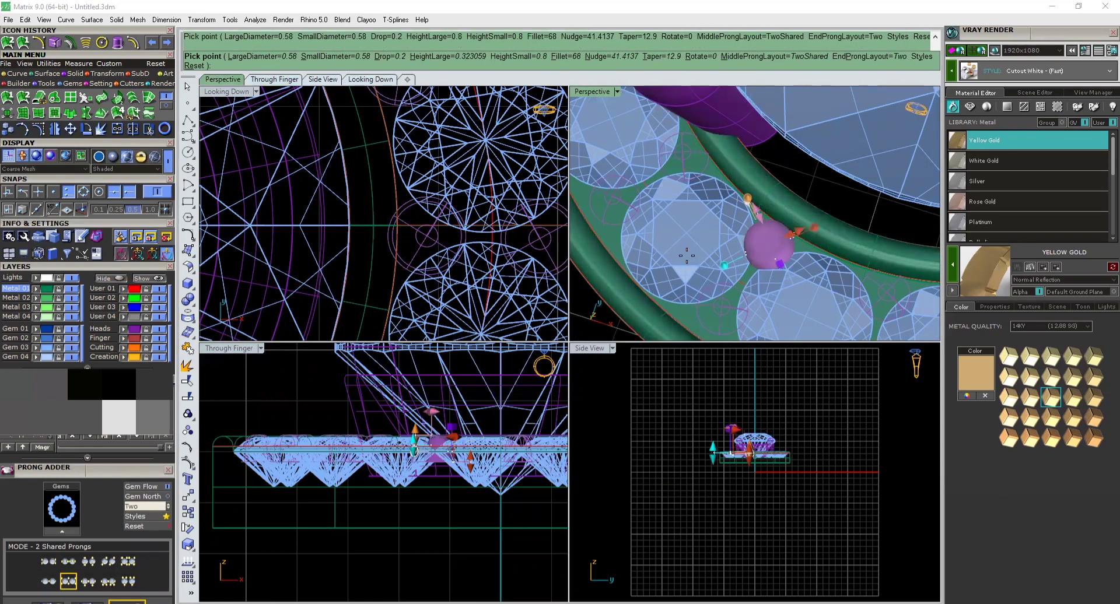
Fine-tune the large prong diameter and create the shared prongs around the halo
scroll(723, 273, "down", 3)
right_click_drag(762, 242, 756, 222)
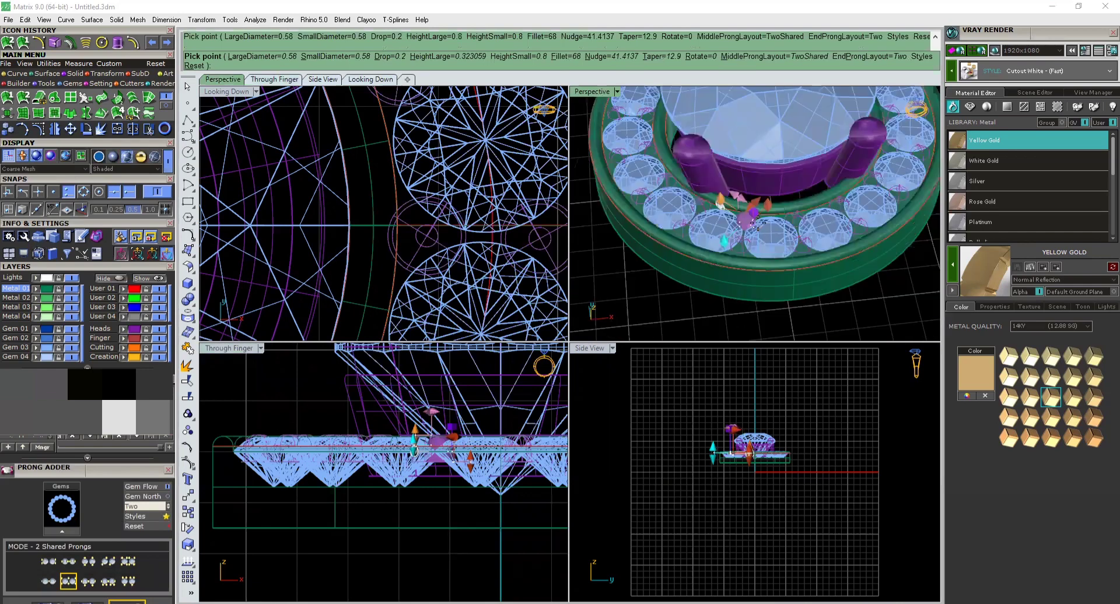
scroll(758, 210, "up", 3)
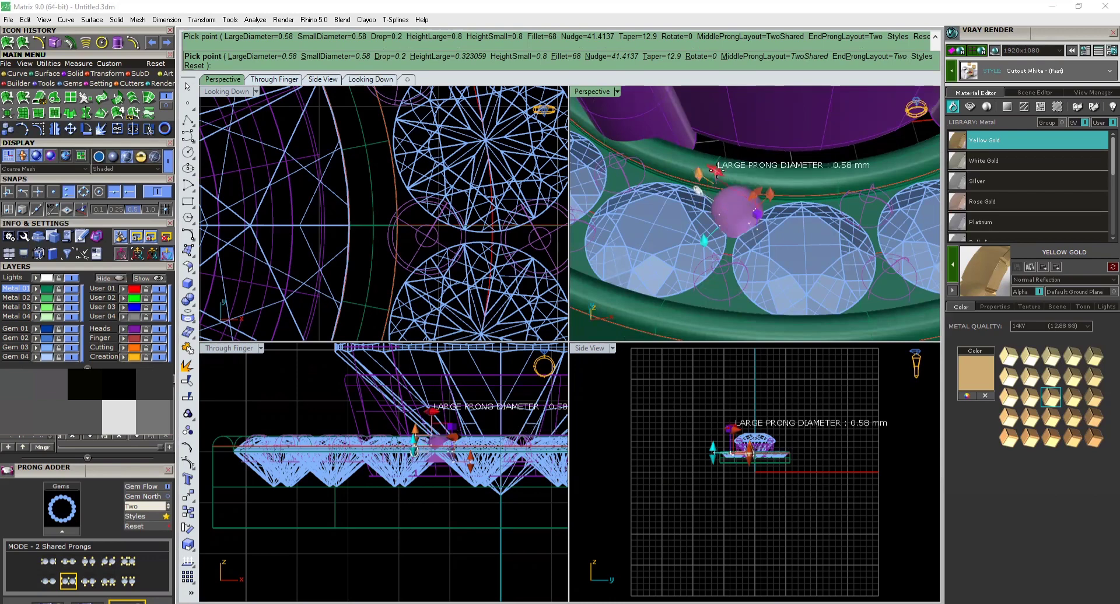
left_click_drag(713, 169, 712, 173)
scroll(721, 200, "down", 9)
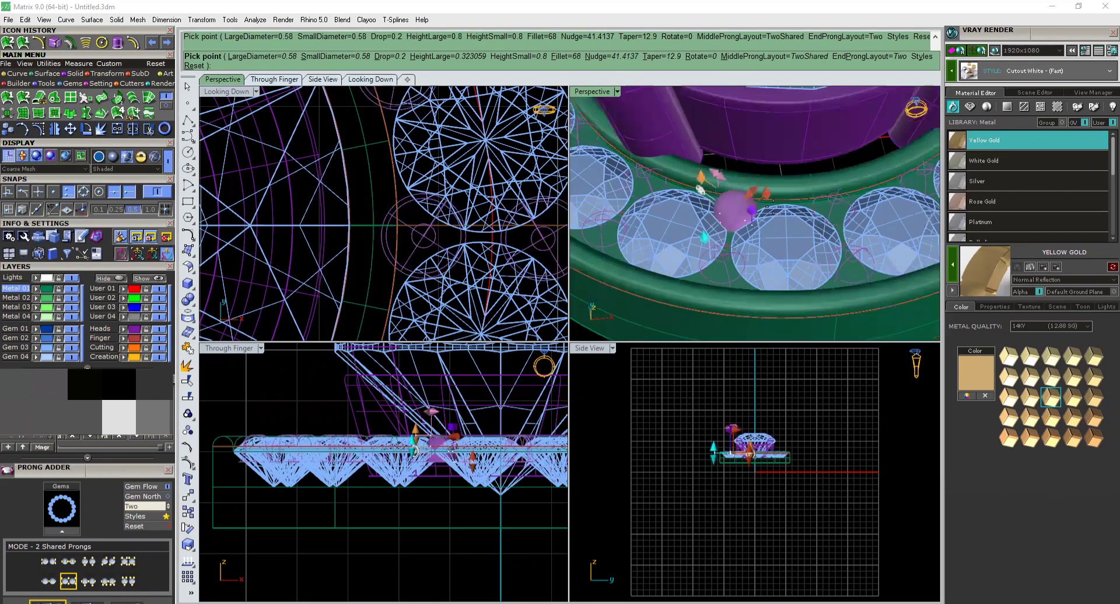
right_click(730, 238)
scroll(730, 238, "down", 2)
mouse_move(810, 177)
right_mouse_down()
mouse_move(794, 285)
mouse_move(817, 238)
mouse_move(816, 178)
right_mouse_up()
scroll(475, 203, "down", 6)
scroll(447, 207, "down", 7)
scroll(810, 188, "down", 3)
scroll(529, 405, "down", 5)
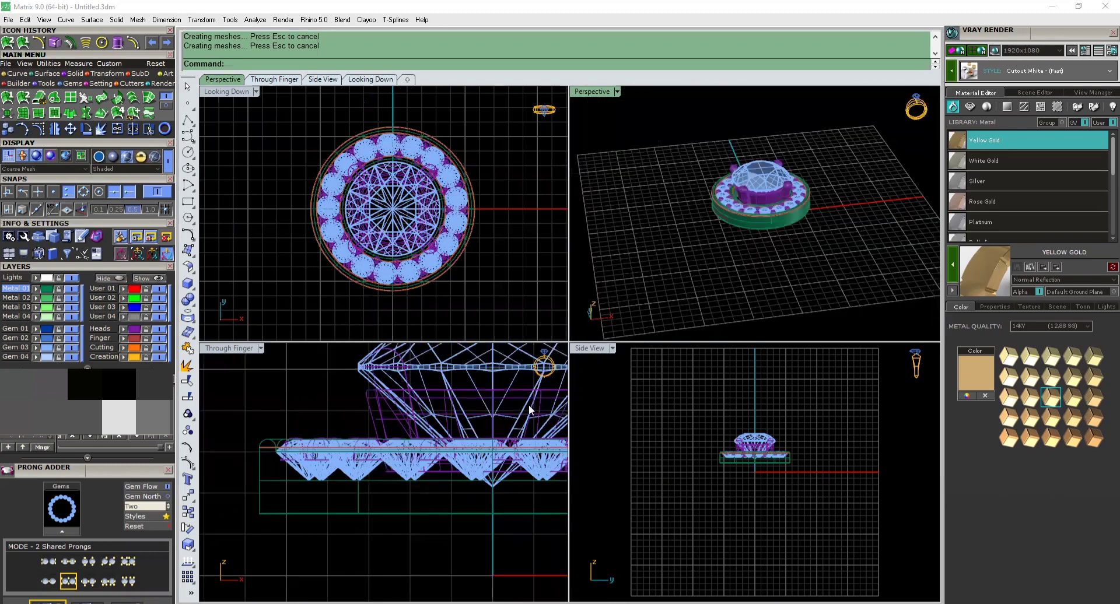
Group the halo channel with its gems, prongs and curves and raise the group slightly toward the centre gem
left_click(457, 410)
left_click_drag(447, 402, 447, 402)
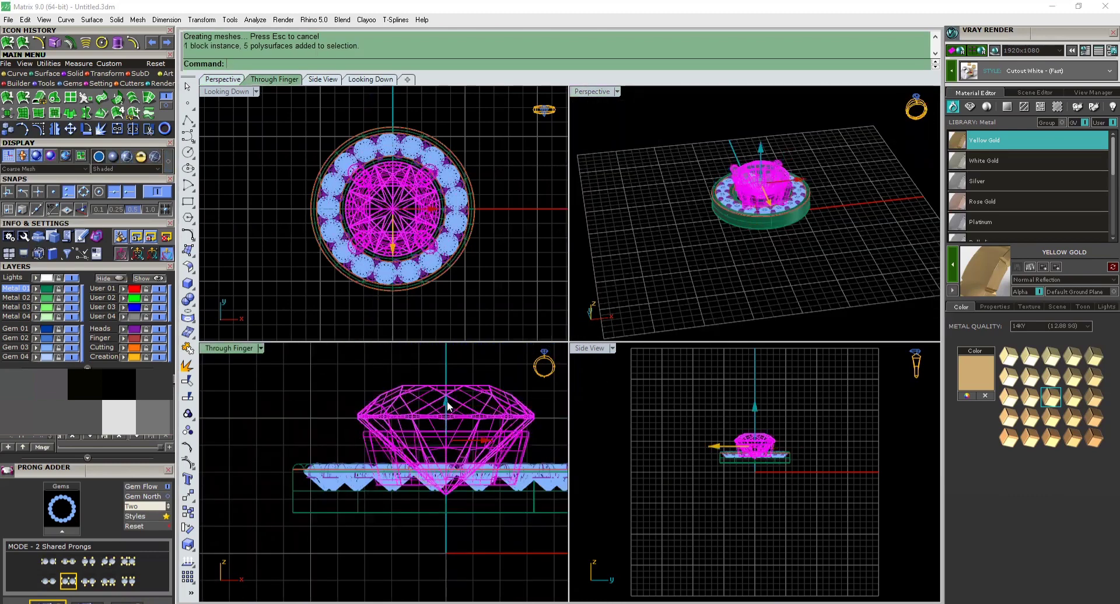
left_click(310, 432)
scroll(297, 438, "down", 4)
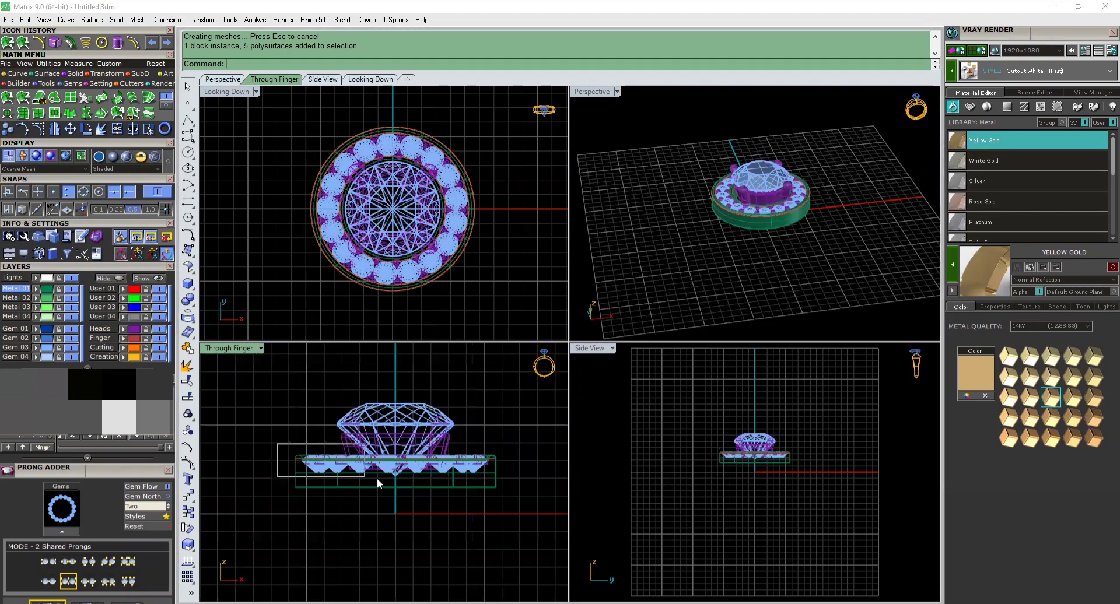
left_click_drag(377, 478, 550, 521)
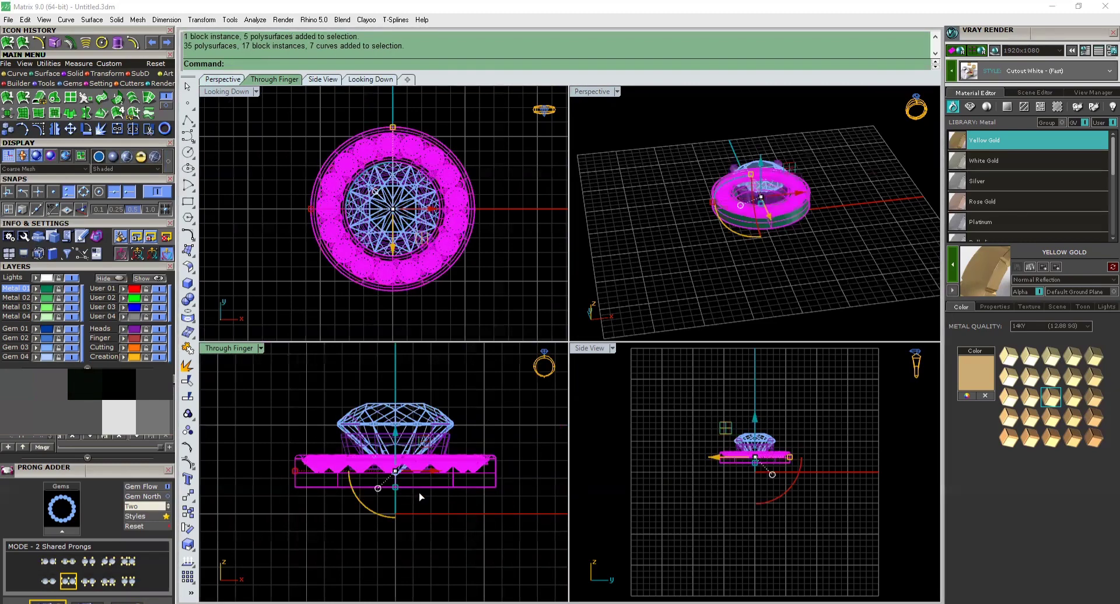
key("ctrl+g")
scroll(399, 439, "up", 3)
left_click_drag(396, 435, 396, 428)
left_click(502, 390)
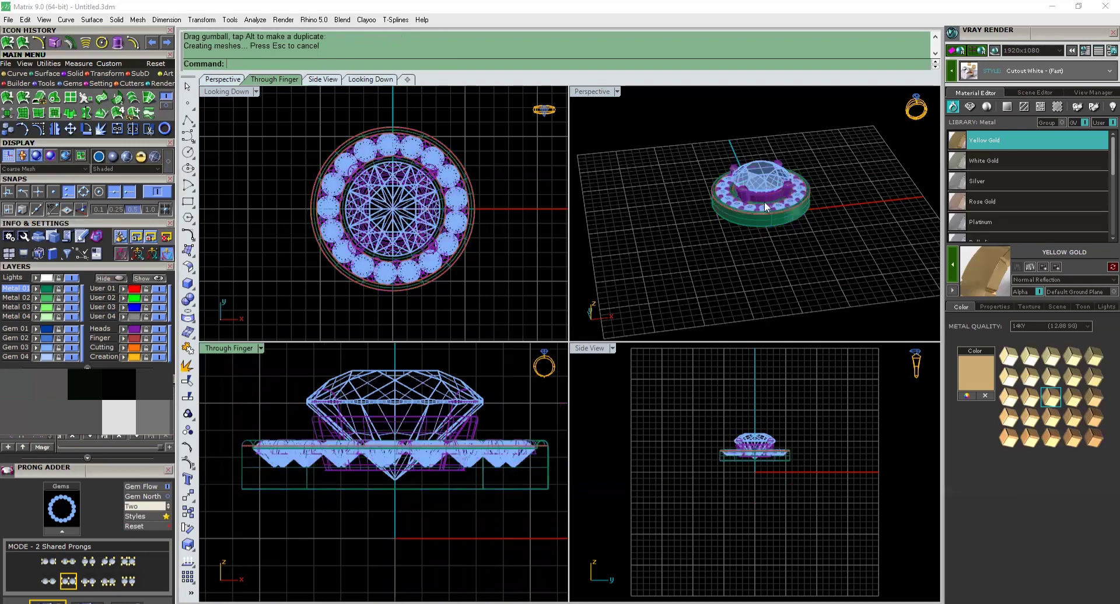
Reopen the centre gem's four-prong head for editing in the Head Builder
scroll(765, 201, "up", 5)
right_click_drag(809, 236, 841, 182)
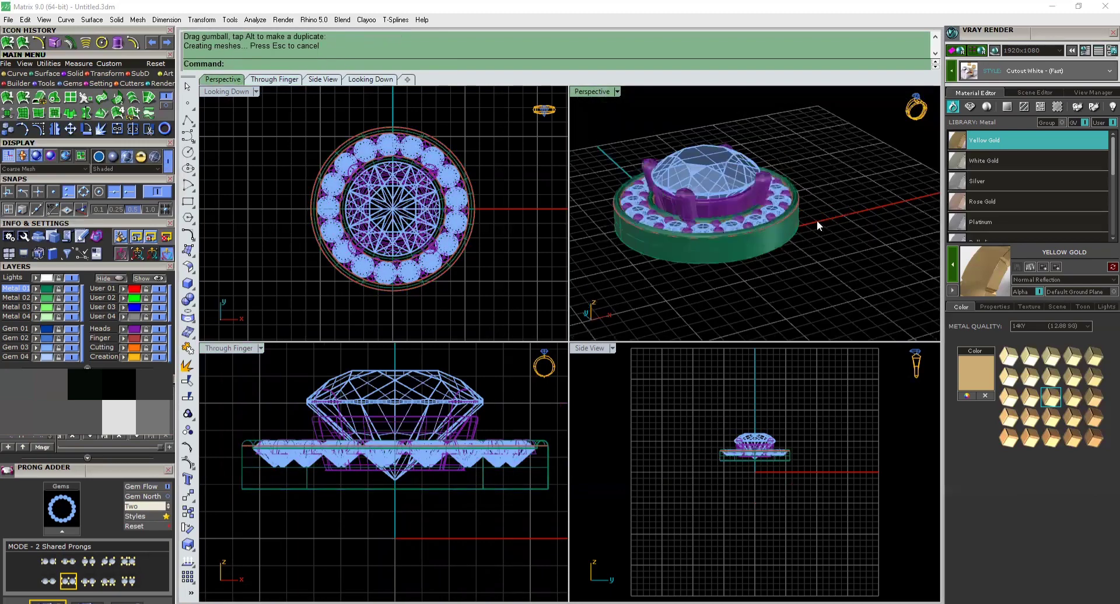
scroll(758, 202, "up", 5)
left_click(768, 201)
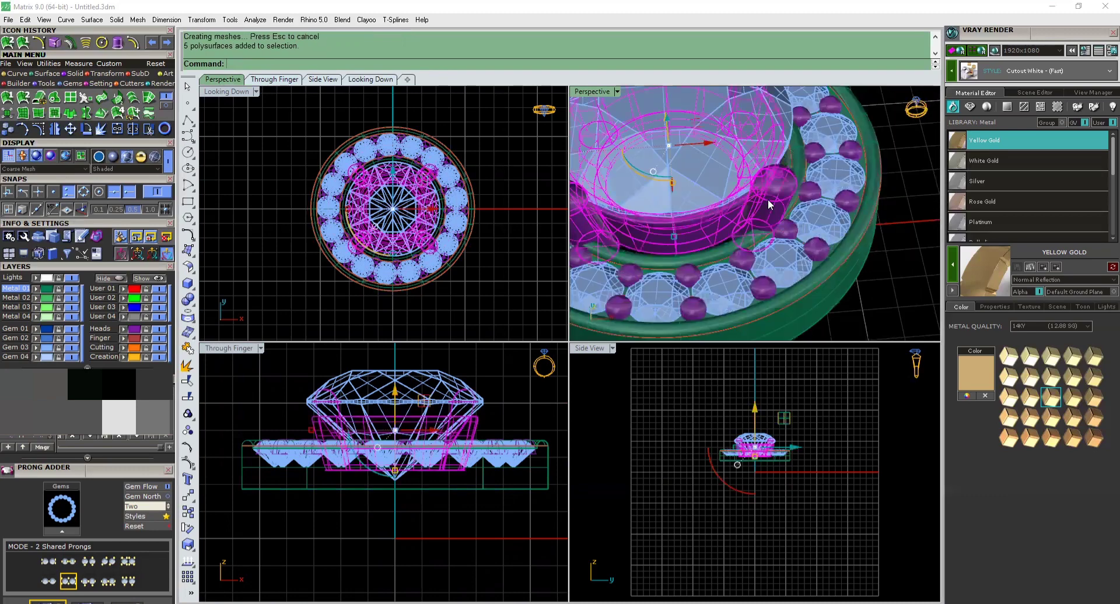
right_click(769, 202)
left_click(785, 204)
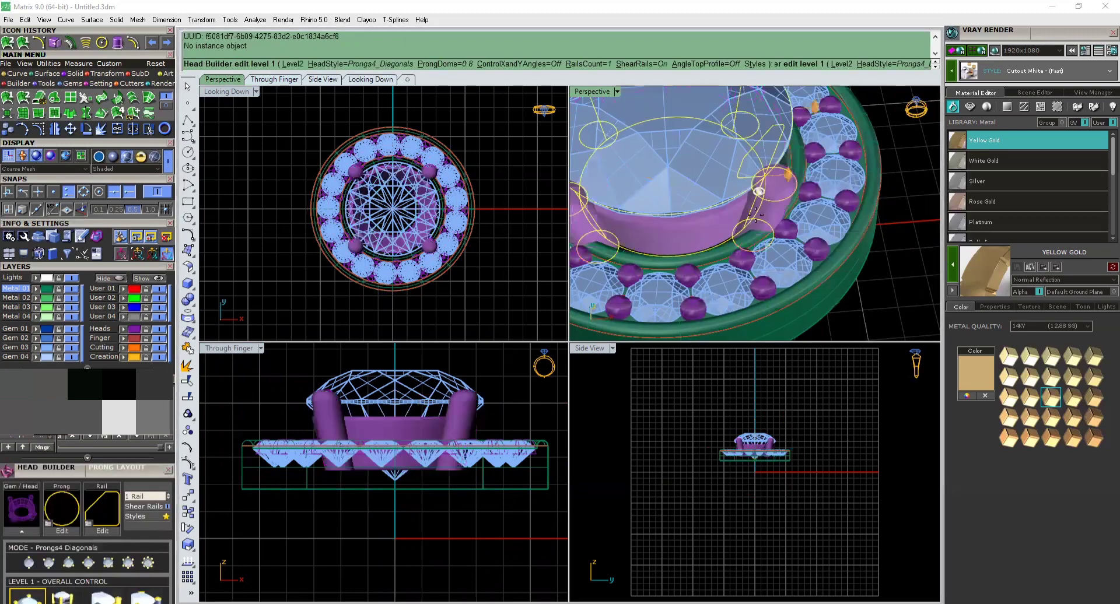
left_click_drag(151, 467, 833, 277)
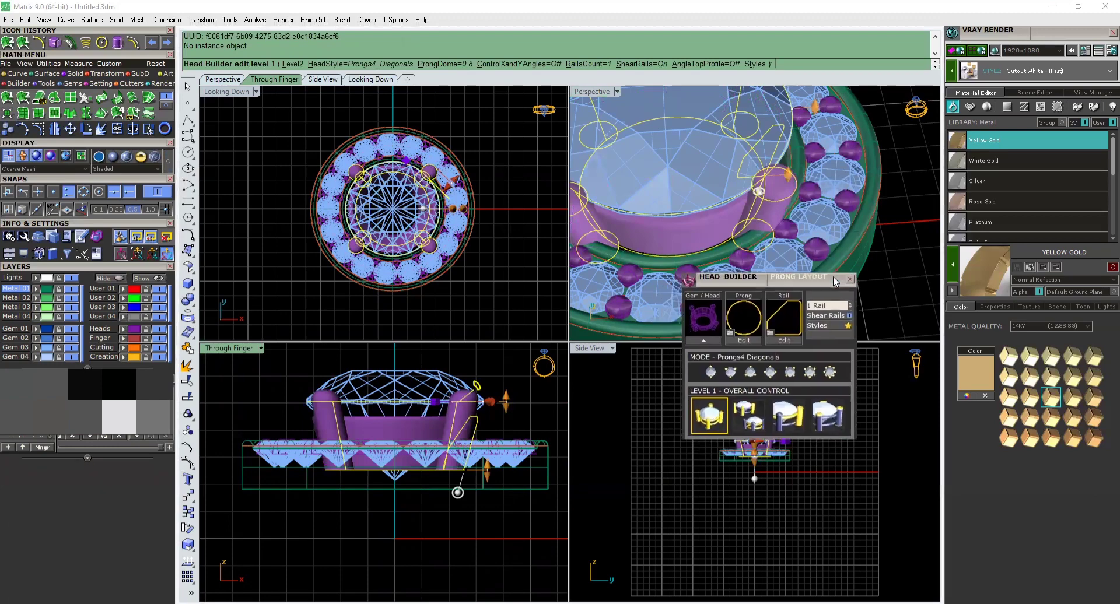
scroll(423, 225, "up", 2)
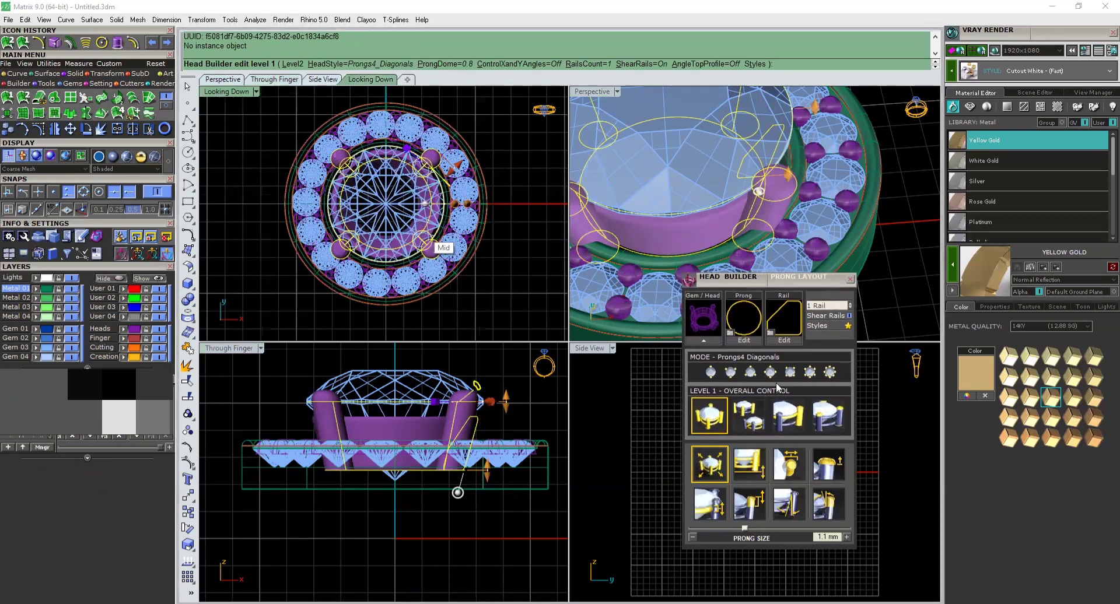
Change the head's gallery rail profile to rail 3 in the prongs and rails level
left_click(749, 415)
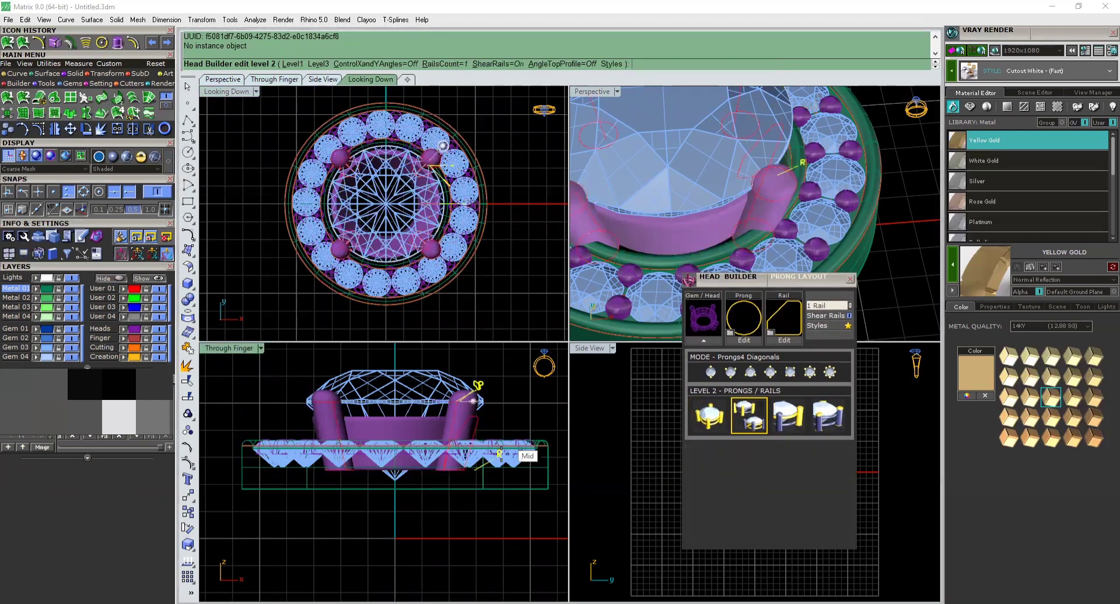
left_click(500, 455)
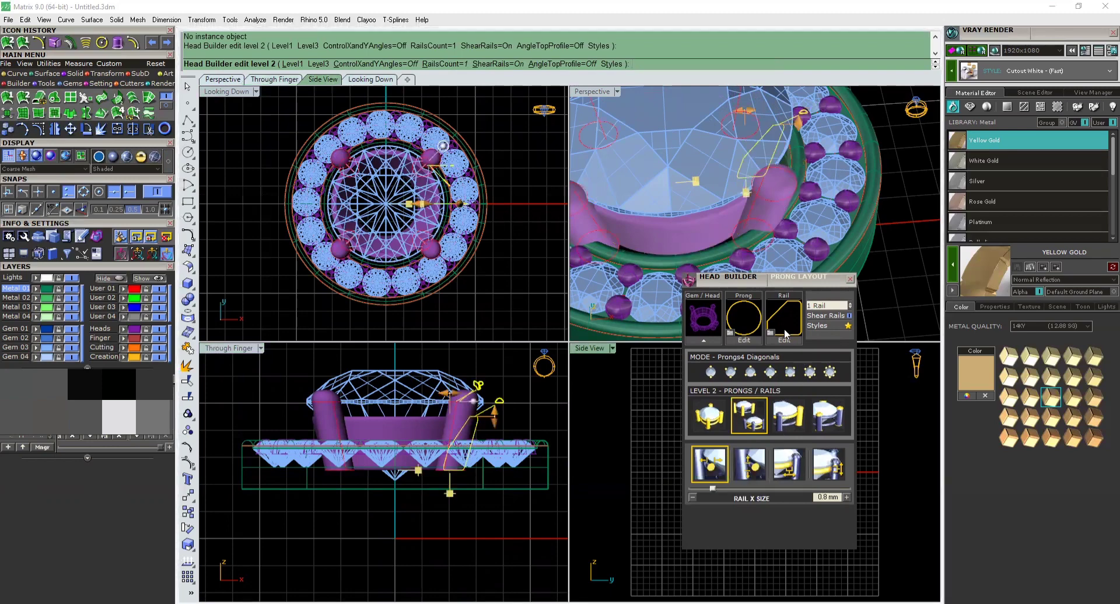
left_click(787, 323)
double_click(548, 244)
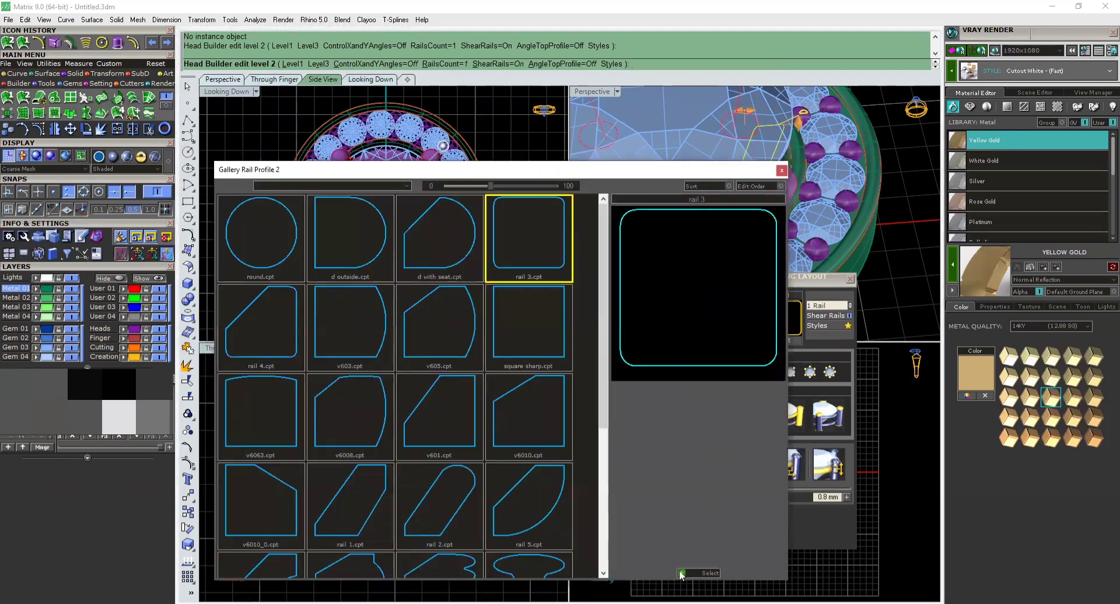
Set the head rail's X offset to 0.46 mm and finish editing the head
left_click(799, 462)
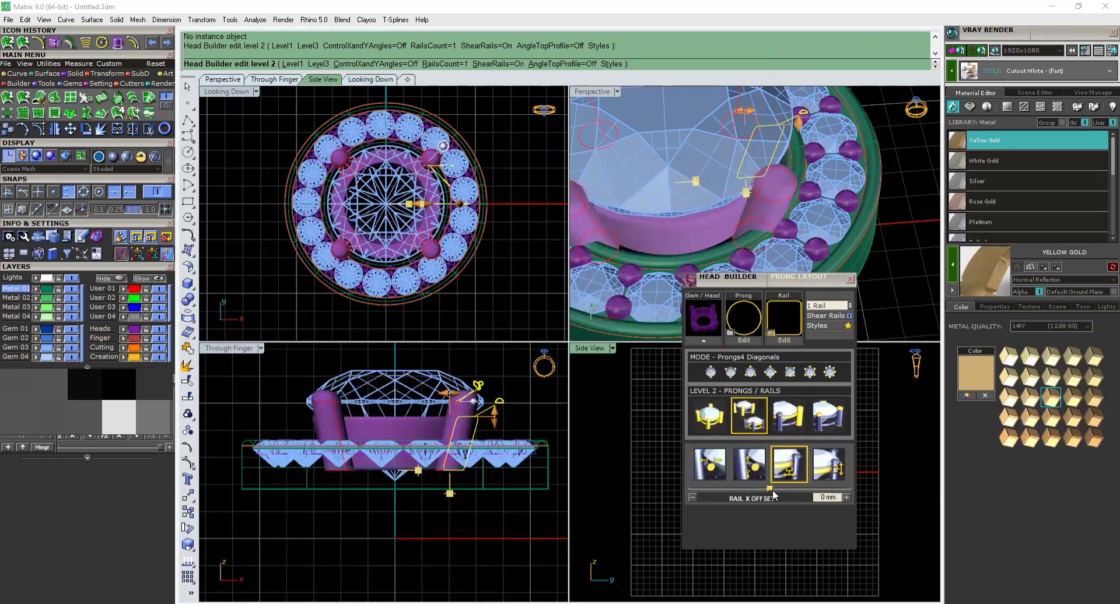
left_click(778, 490)
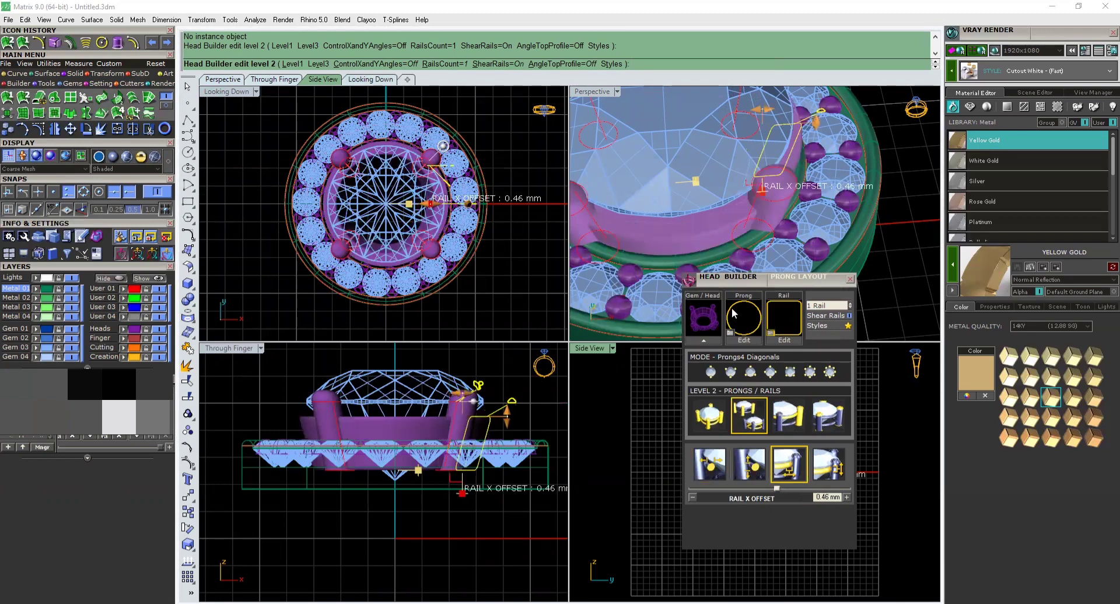
right_click(733, 204)
scroll(669, 227, "down", 2)
scroll(671, 228, "down", 5)
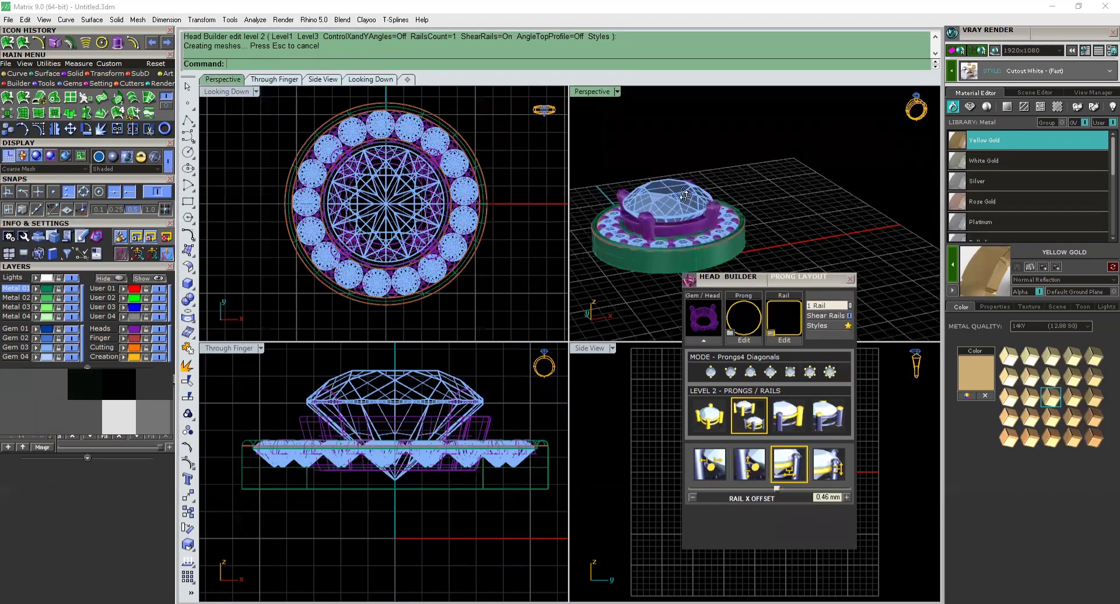
left_click(851, 280)
Select the grouped halo parts and ungroup them so the gems can be picked separately
right_click_drag(716, 241, 701, 290)
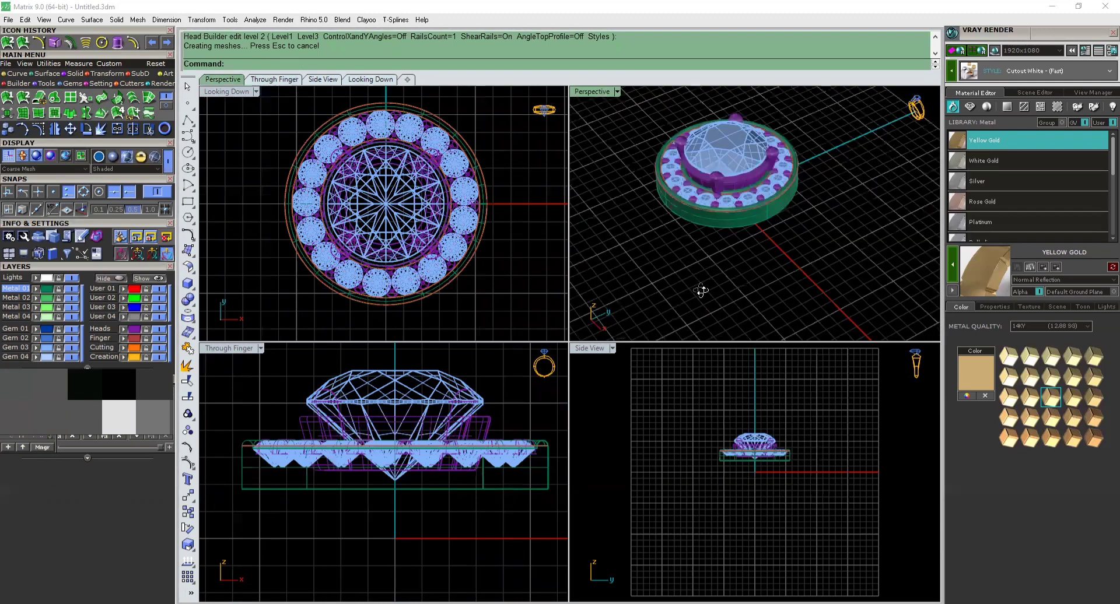
right_click_drag(738, 89, 700, 263)
scroll(437, 222, "down", 10)
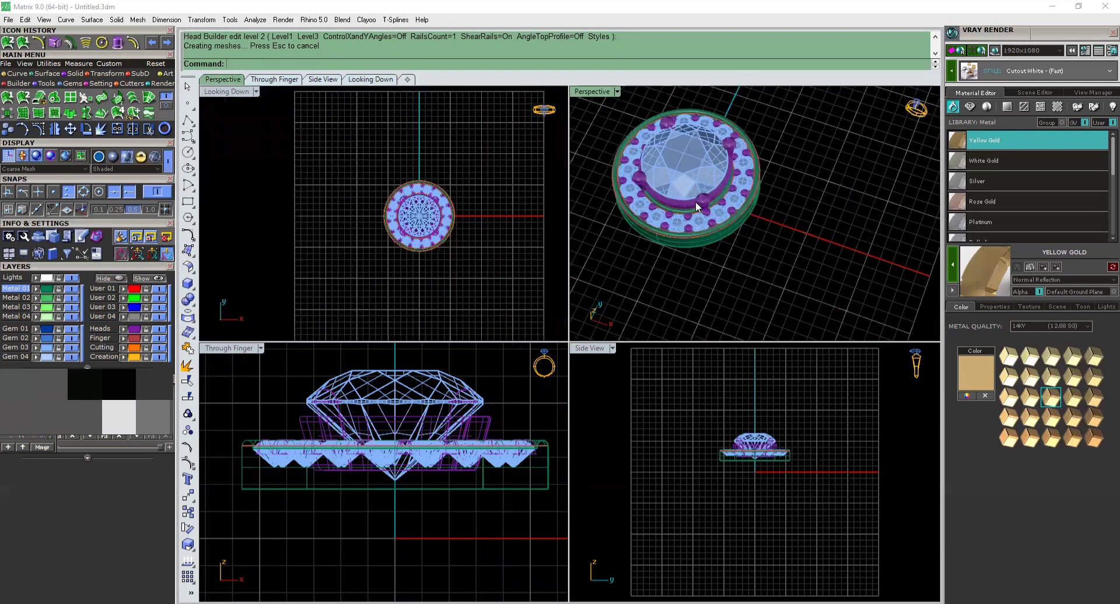
scroll(697, 221, "up", 10)
key("ctrl+a")
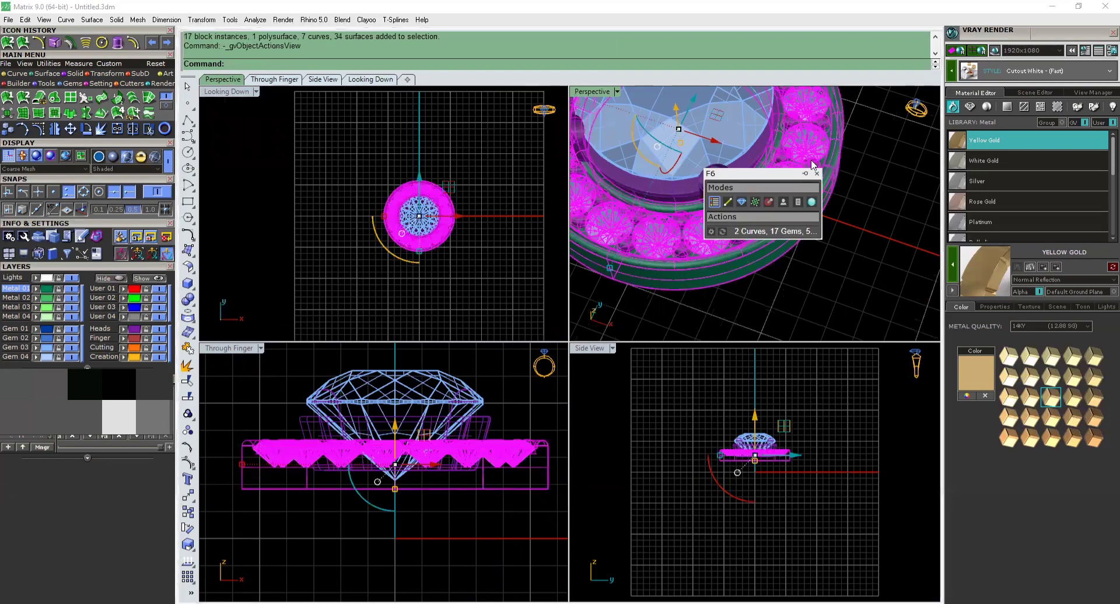
left_click(816, 172)
key("ctrl+shift+g")
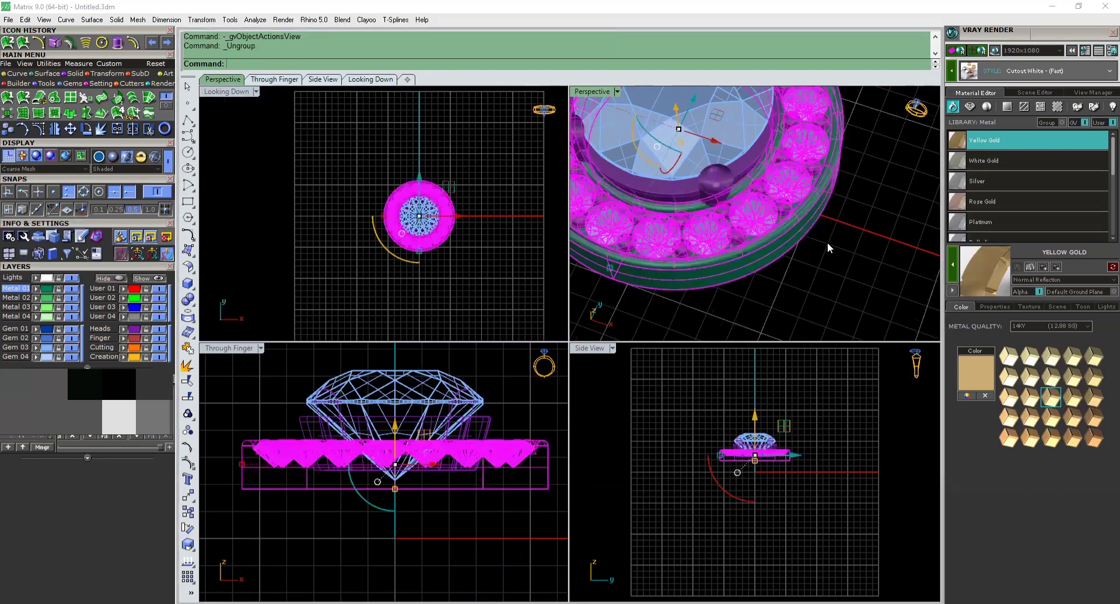
left_click(827, 243)
Start a Gem Cutter on the halo gems and reduce the cutters' girdle scale to about 91%
left_click(760, 213)
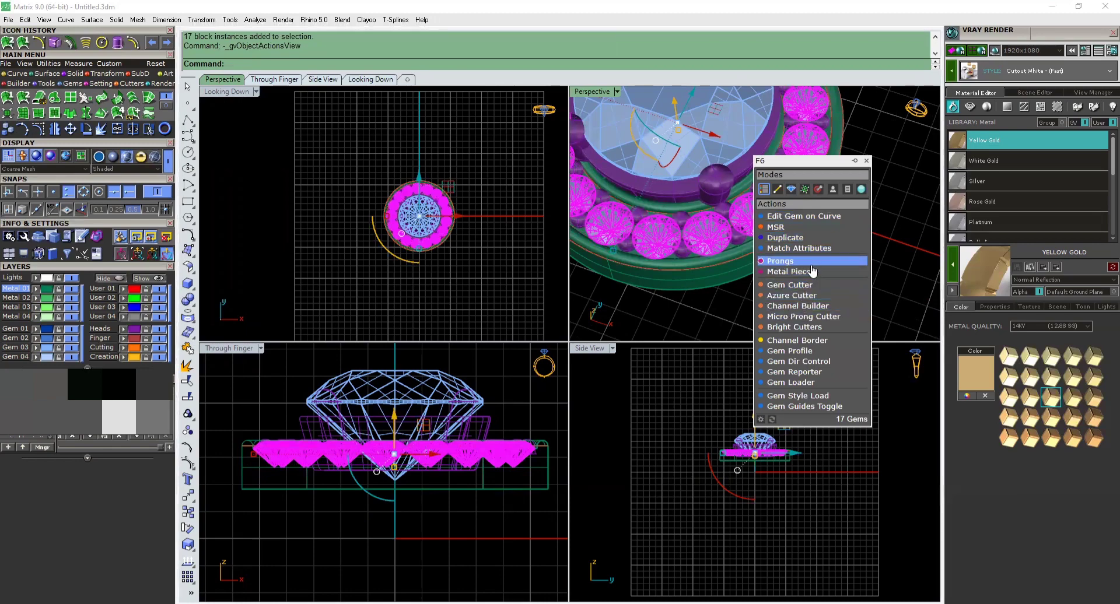
left_click(807, 285)
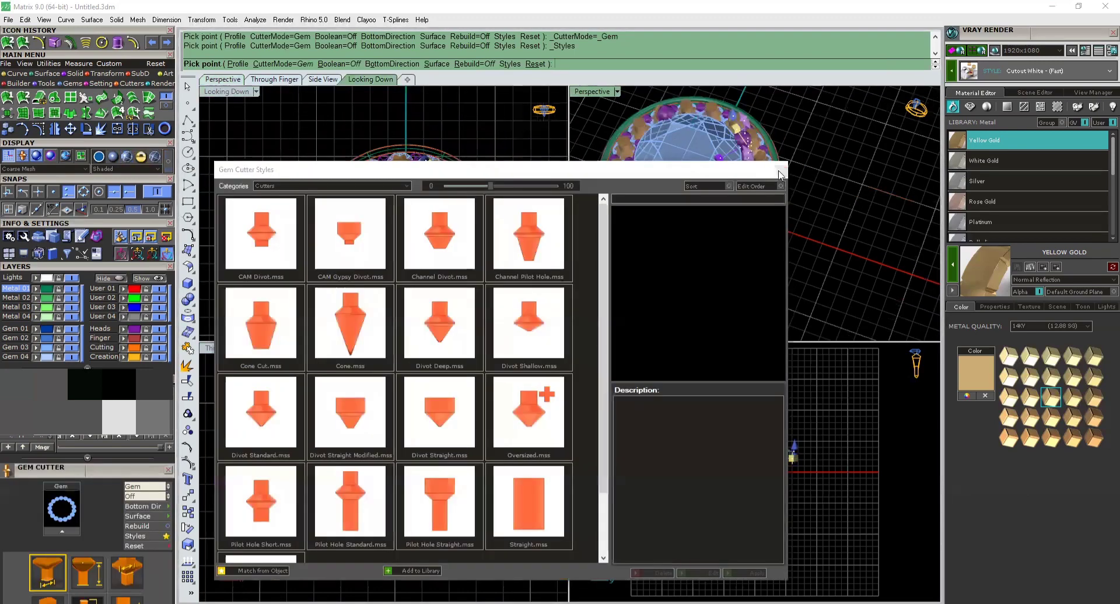
left_click(780, 171)
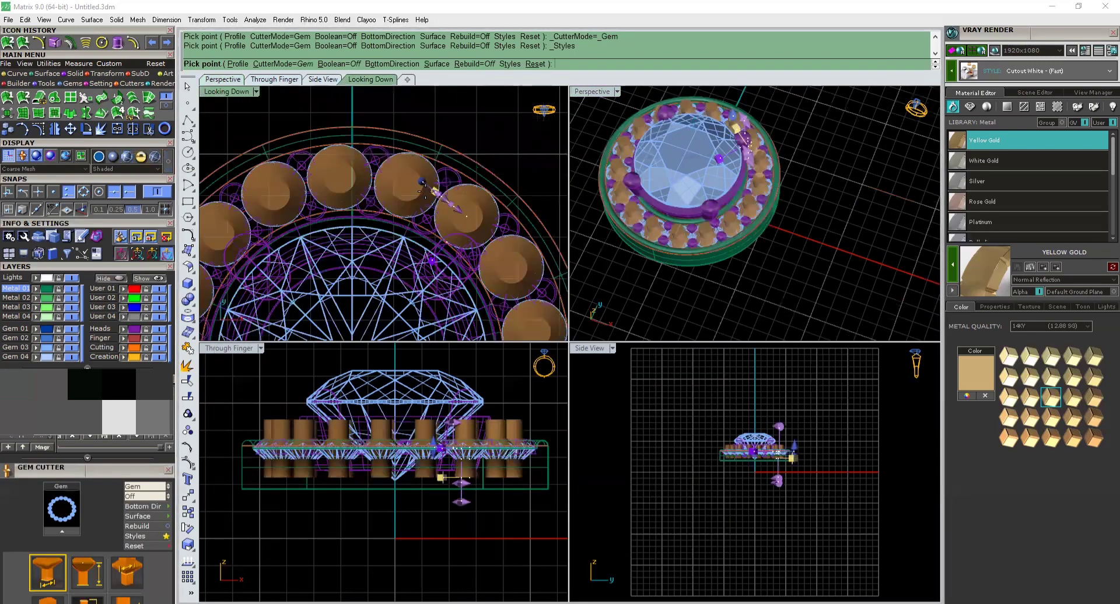
scroll(487, 257, "up", 2)
scroll(483, 258, "up", 3)
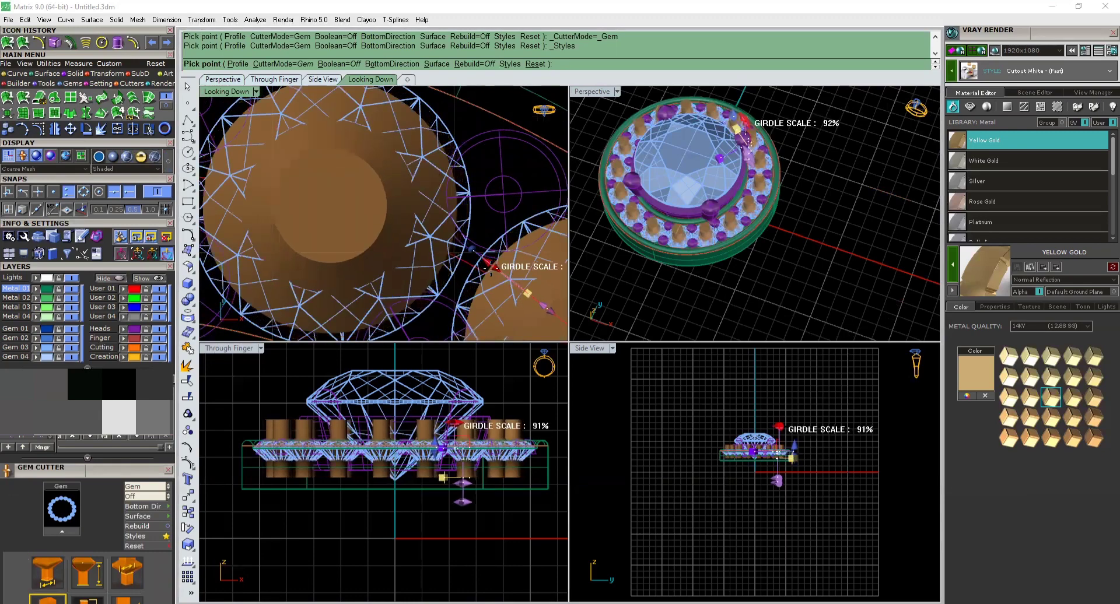
left_click_drag(490, 268, 494, 270)
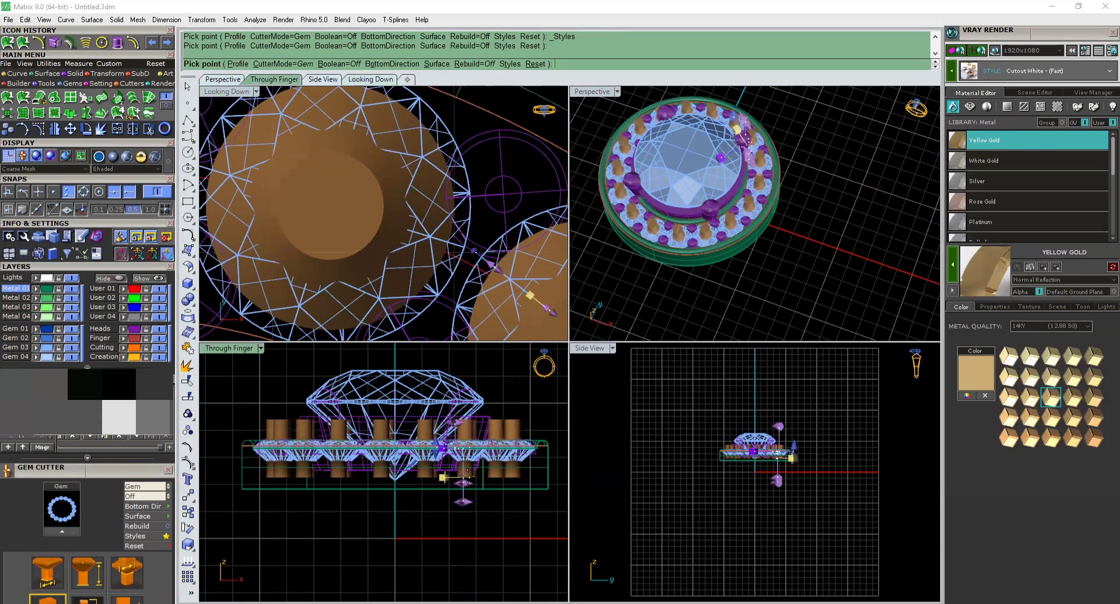
Lengthen the gem cutters through the underside of the channel, flare their lower ends into cones and create them
left_click_drag(443, 479, 445, 504)
right_click_drag(681, 290, 729, 114)
scroll(700, 292, "up", 7)
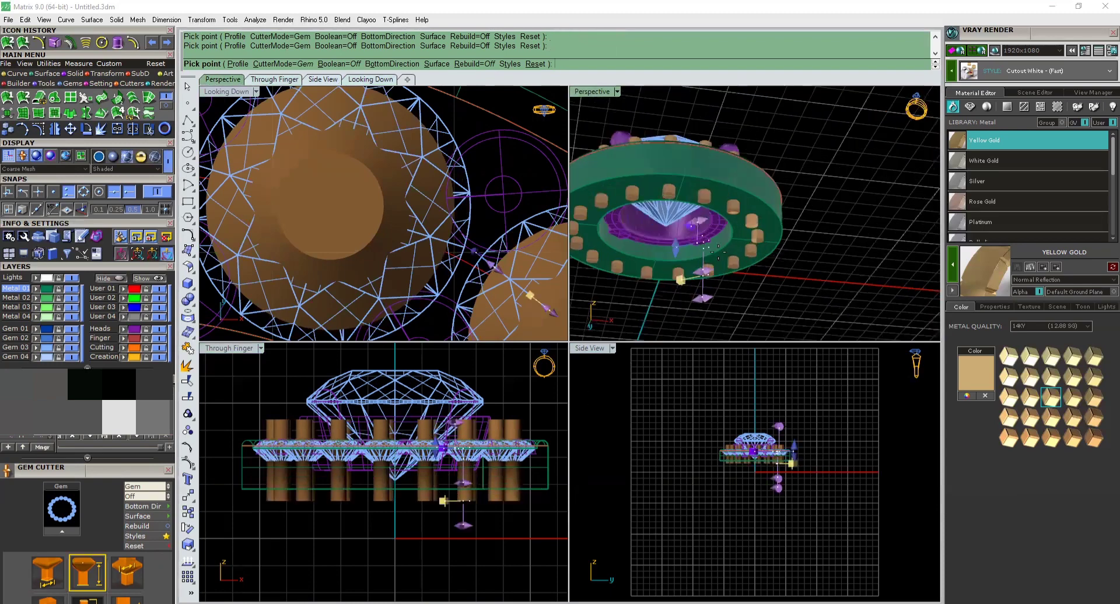
scroll(732, 242, "up", 2)
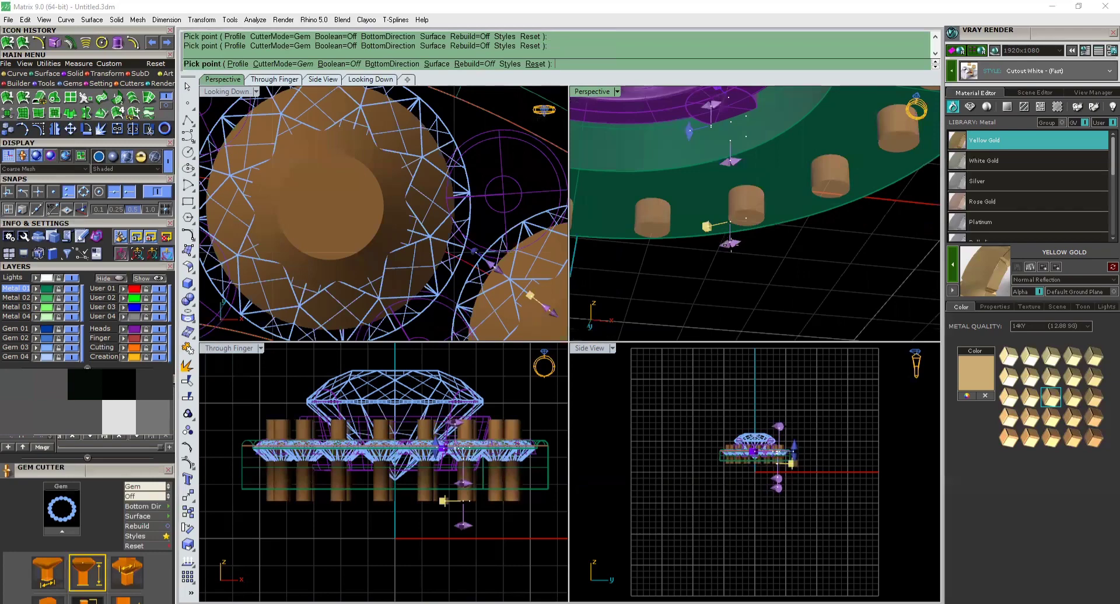
left_click_drag(729, 243, 713, 248)
right_click_drag(778, 245, 774, 190)
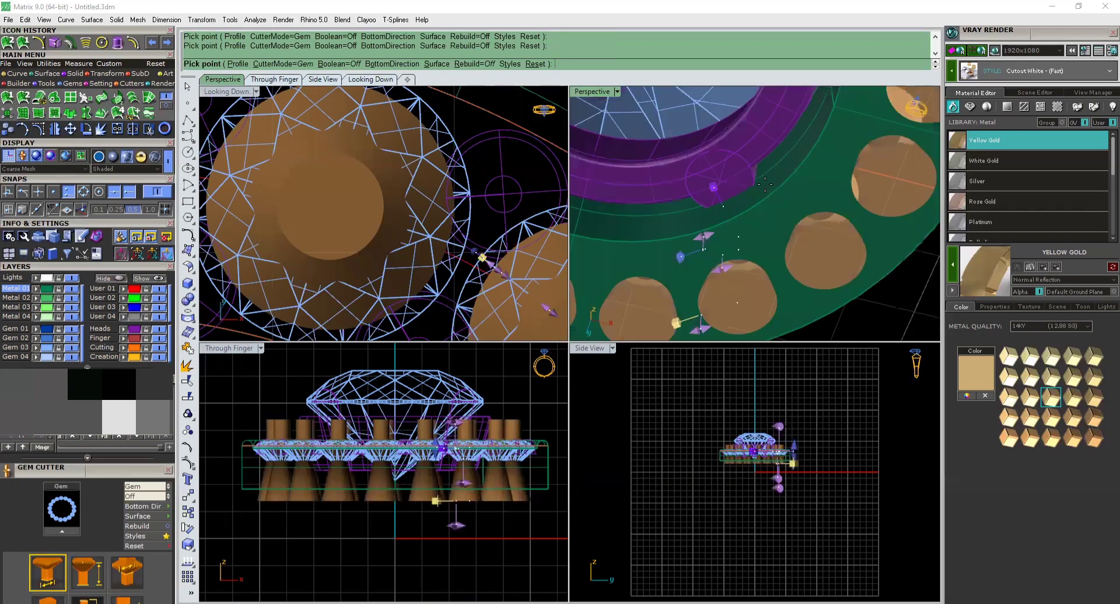
scroll(773, 190, "down", 7)
right_click(641, 168)
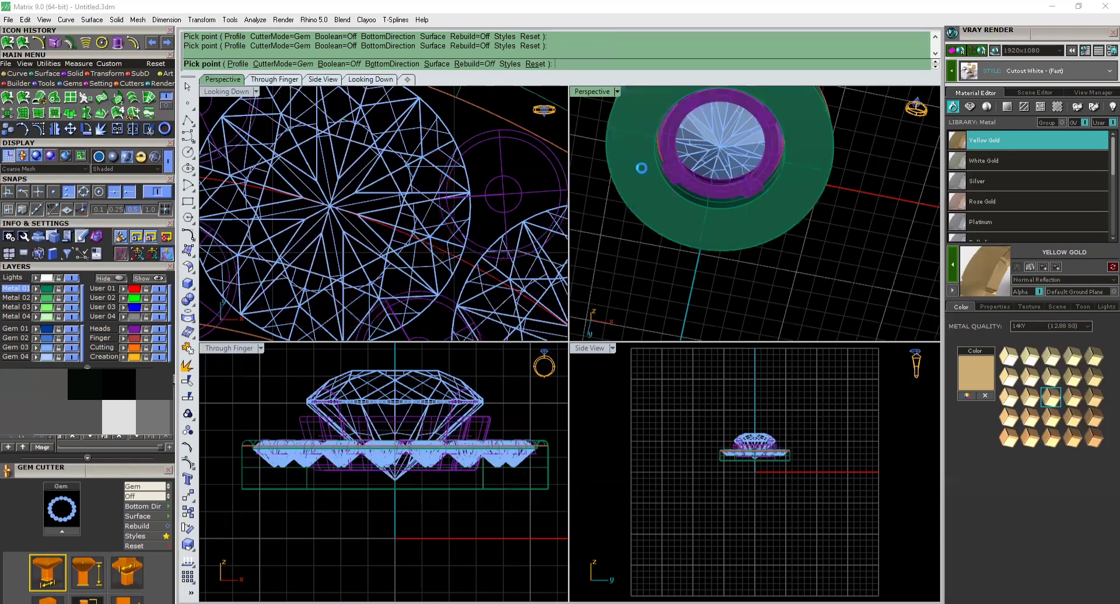
Subtract the gem cutters from the halo channel with a Boolean difference
left_click(71, 76)
left_click(23, 97)
scroll(825, 127, "up", 2)
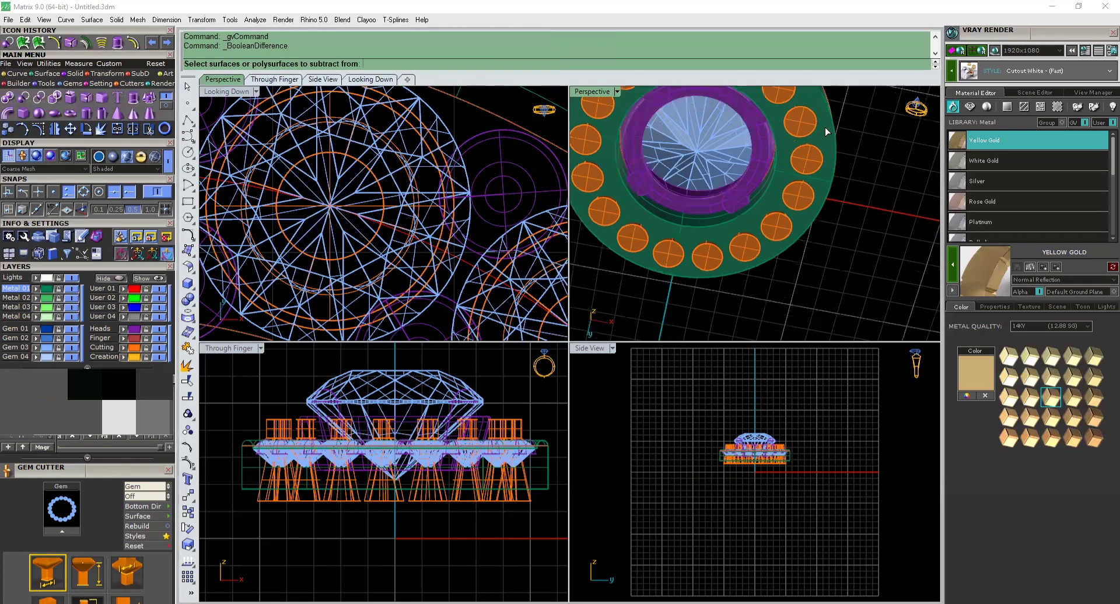
left_click(825, 127)
left_click(819, 152)
right_click(818, 151)
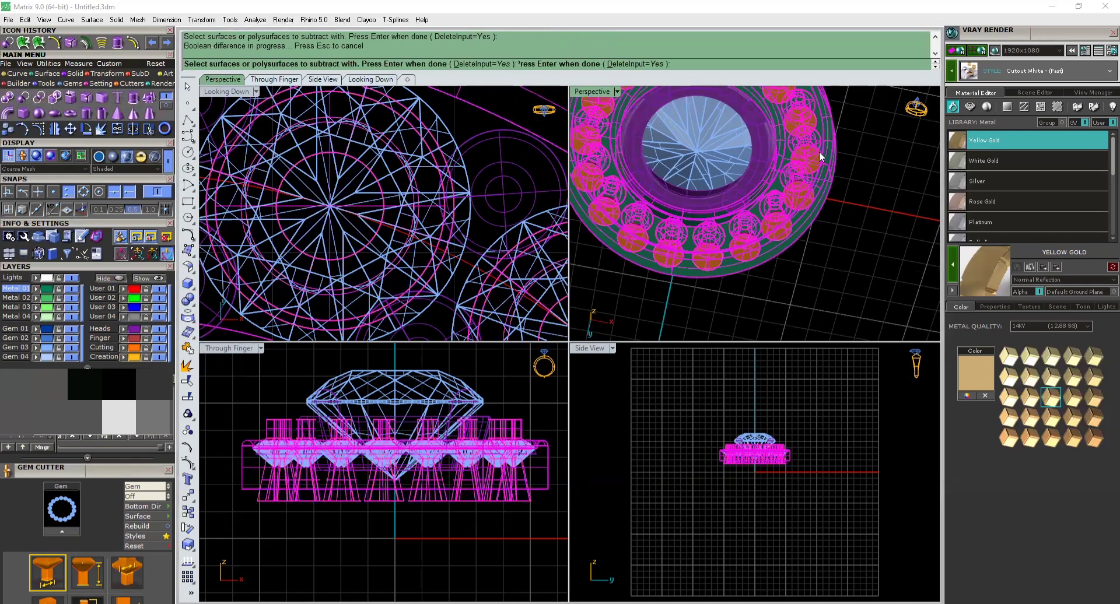
Hide the Gem 03 layer to examine the cut seats in the channel, and show the gems again
scroll(736, 172, "down", 5)
right_click_drag(815, 250, 741, 332)
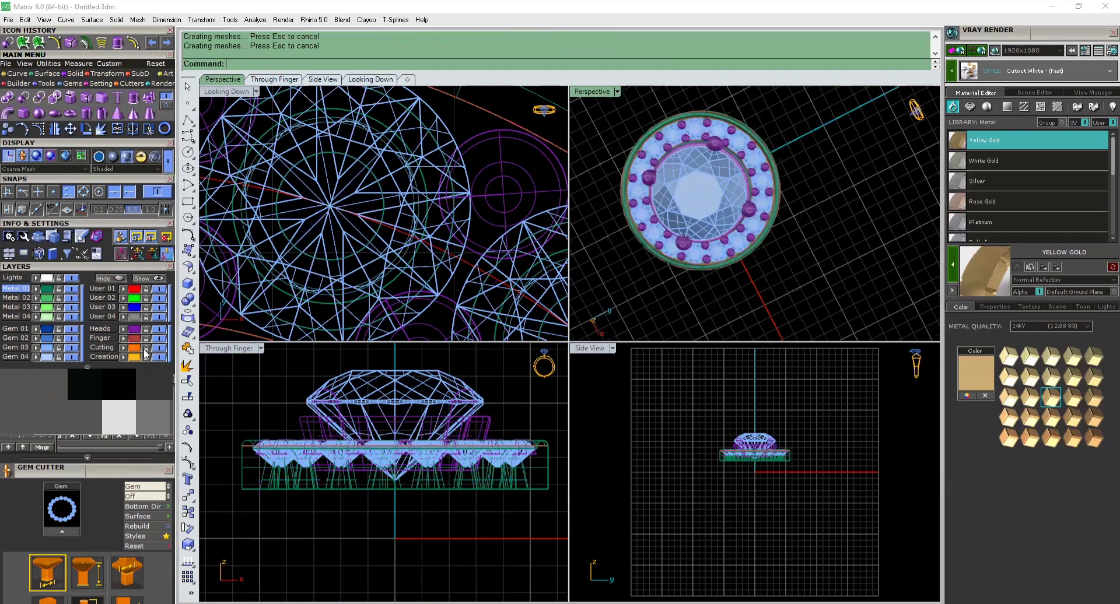
left_click(73, 348)
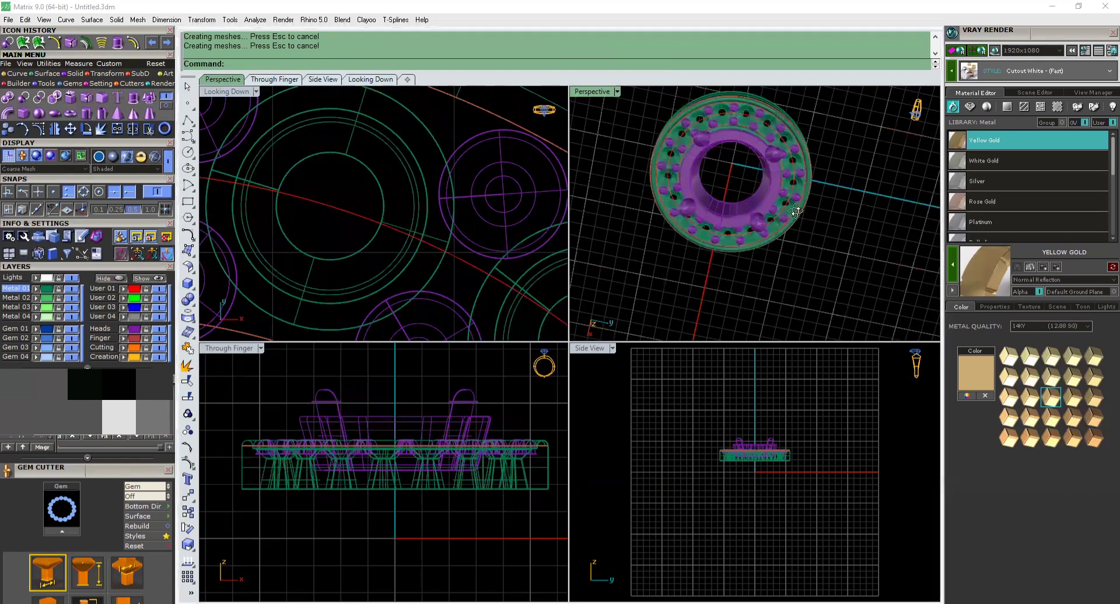
scroll(797, 211, "up", 6)
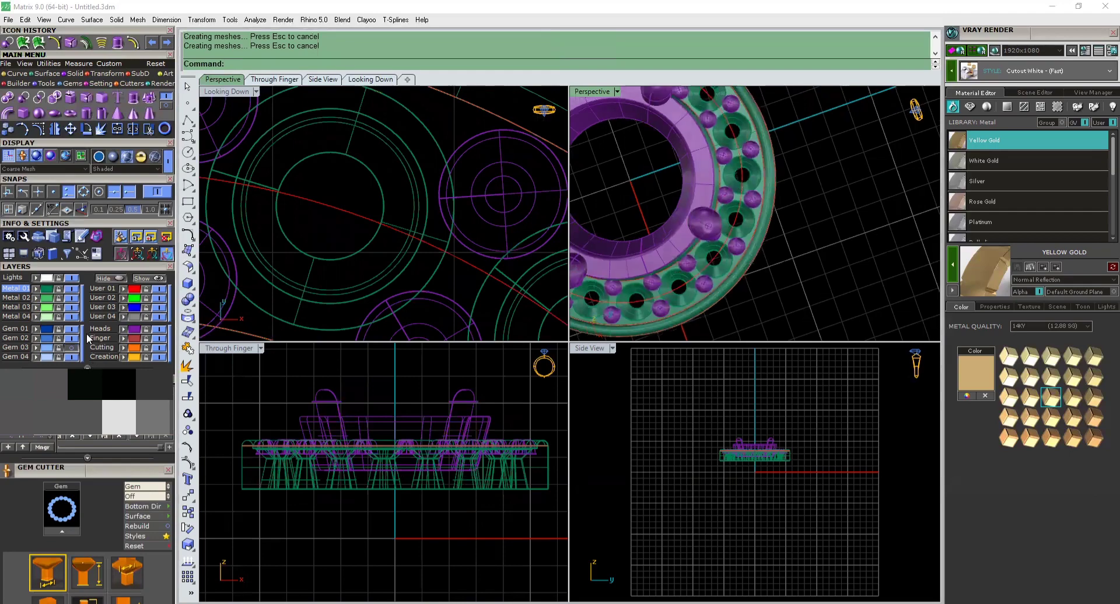
left_click(73, 350)
scroll(799, 265, "down", 5)
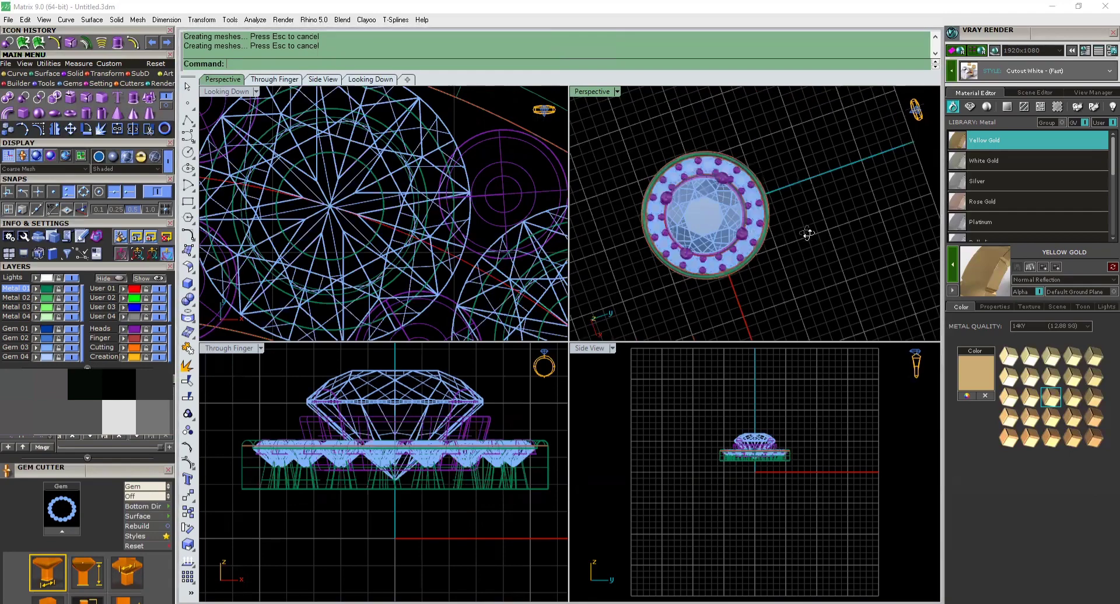
right_click_drag(806, 233, 805, 256)
scroll(431, 448, "down", 4)
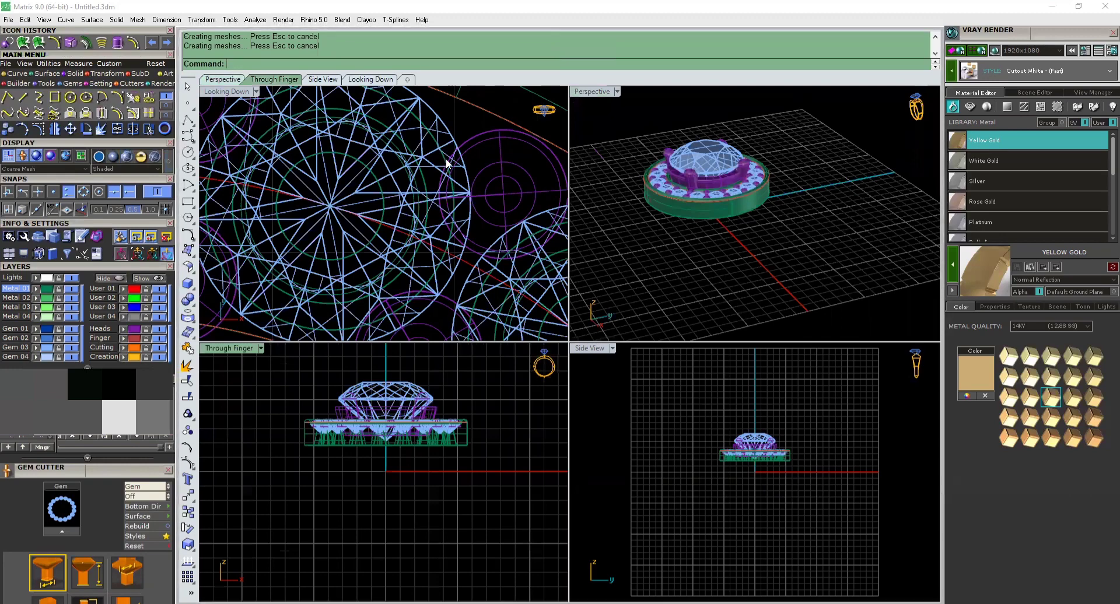
Select the whole model and save it to the job bag file
scroll(387, 160, "down", 12)
scroll(449, 135, "down", 5)
key("ctrl+a")
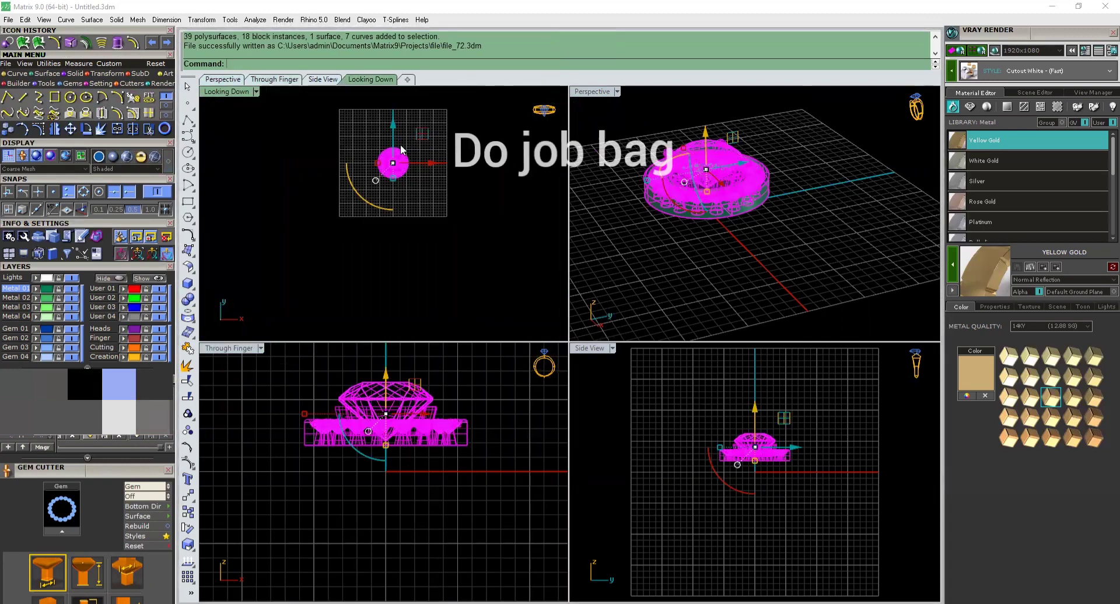
Select the large centre gem and move it to the Gem 01 layer
scroll(400, 146, "up", 8)
key("Escape")
scroll(377, 190, "up", 4)
left_click(390, 194)
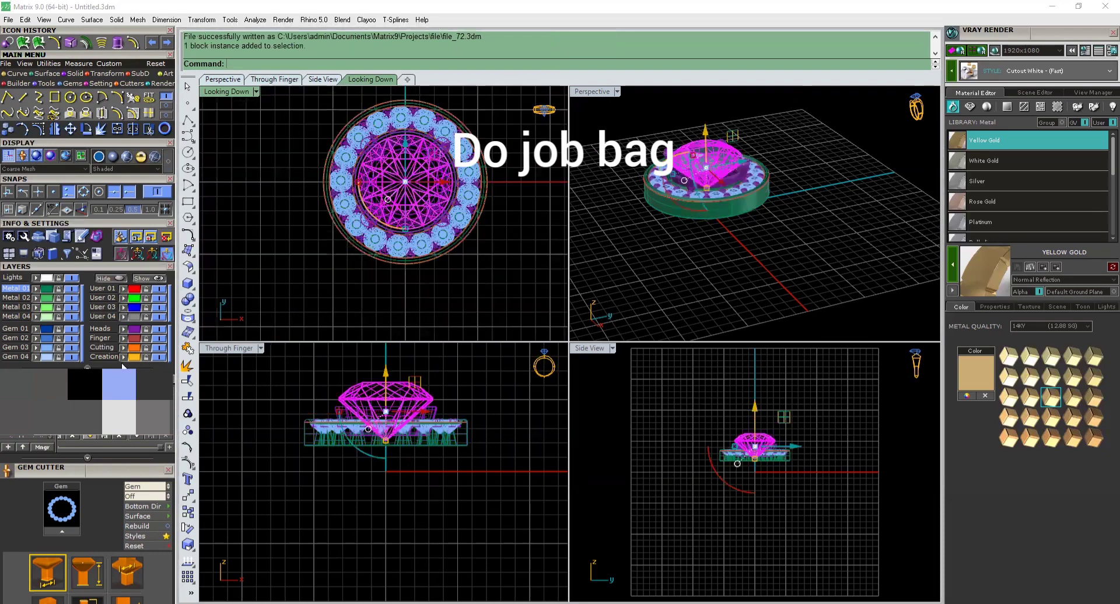
key("Escape")
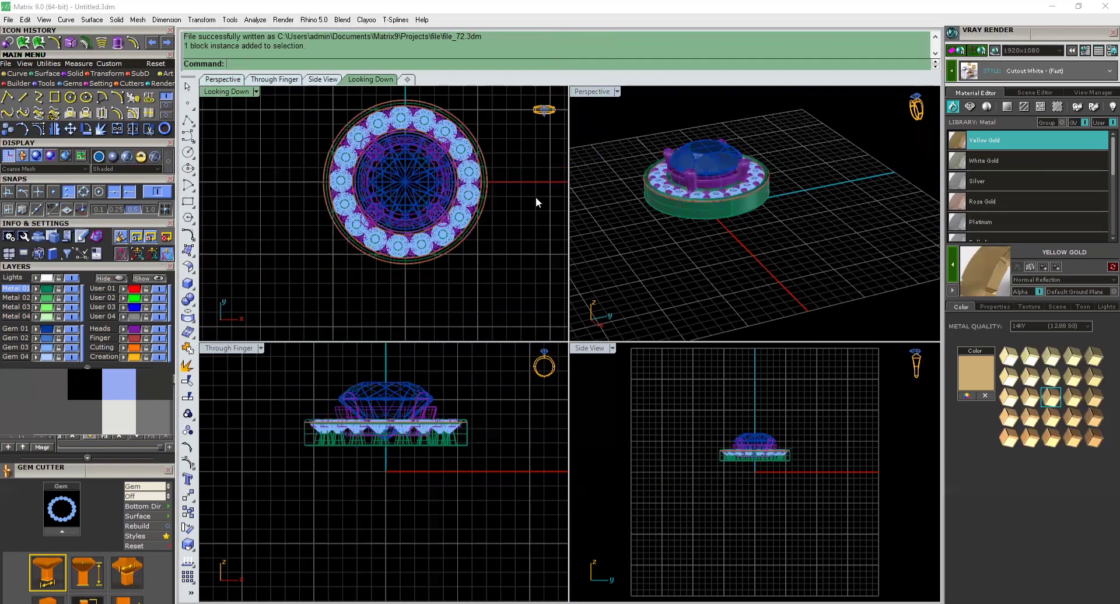
Save the whole selected model to the job bag file, and hide it to clear the views
scroll(522, 148, "down", 5)
key("ctrl+a")
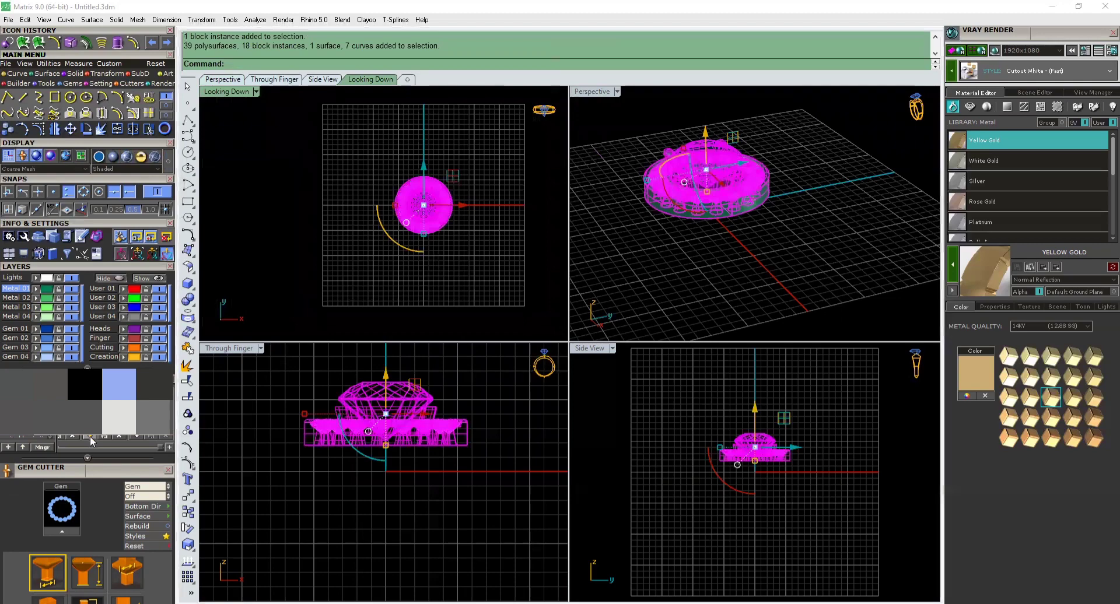
key("ctrl+s")
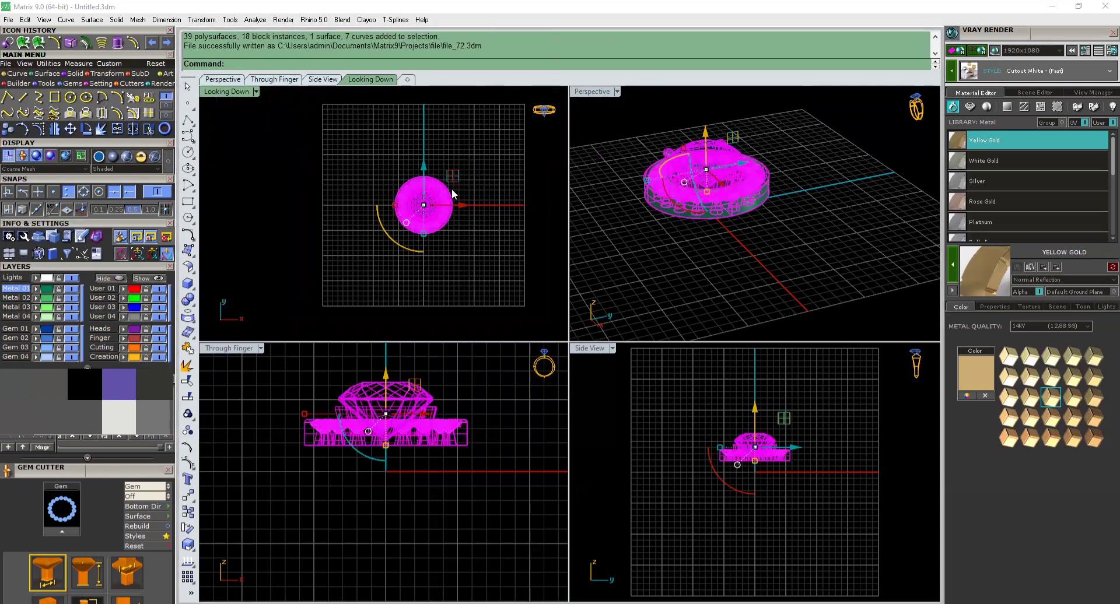
scroll(453, 193, "up", 3)
left_click(123, 278)
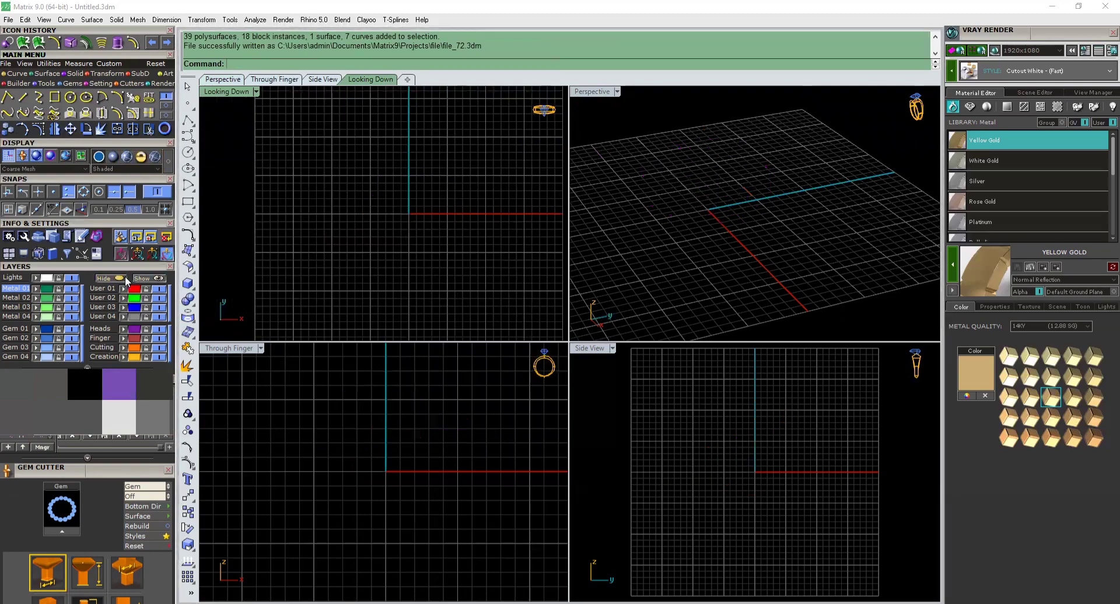
Draw a half-circle arc by start, end and direction in the Looking Down view, from the origin up the vertical axis and bulging towards positive X
left_click(57, 44)
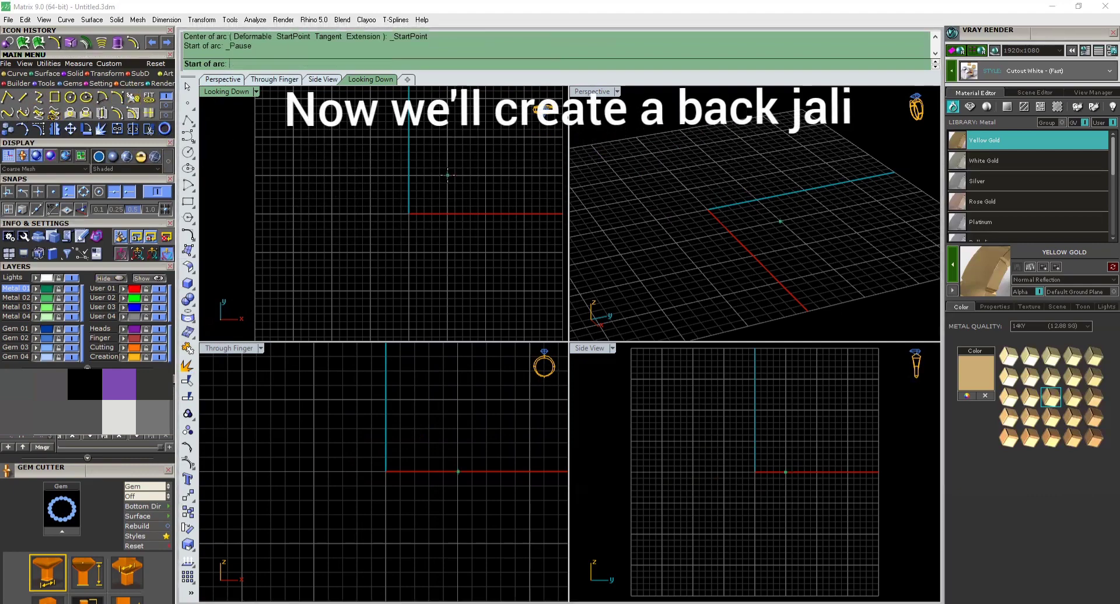
scroll(399, 200, "up", 6)
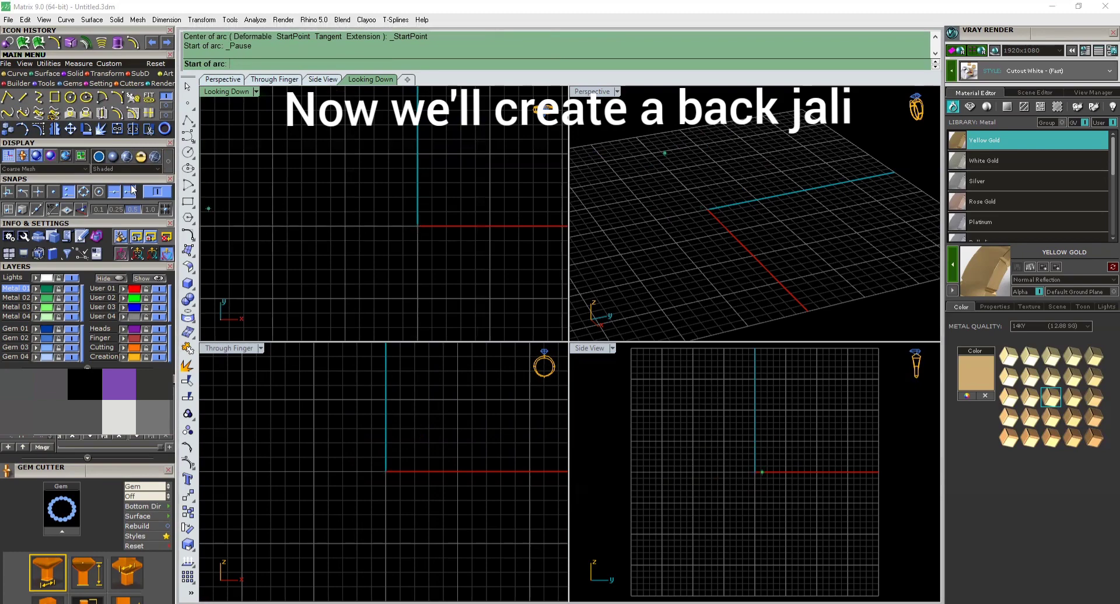
left_click(417, 225)
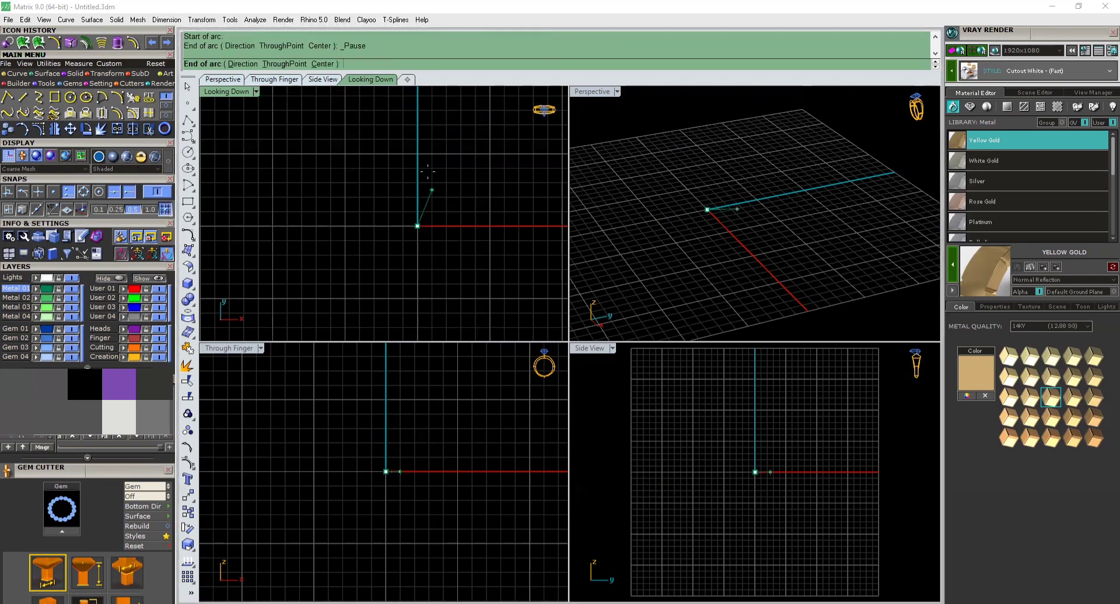
left_click(417, 125)
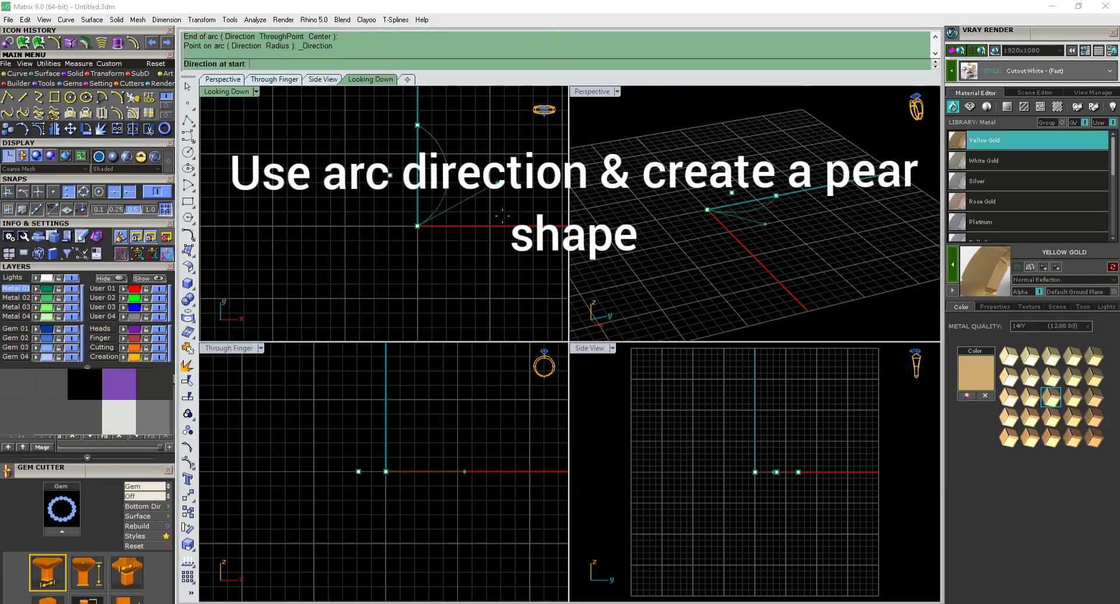
left_click(498, 231)
Show the arc's control points and delete the outer one level with the origin to form a pointed end
left_click(465, 193)
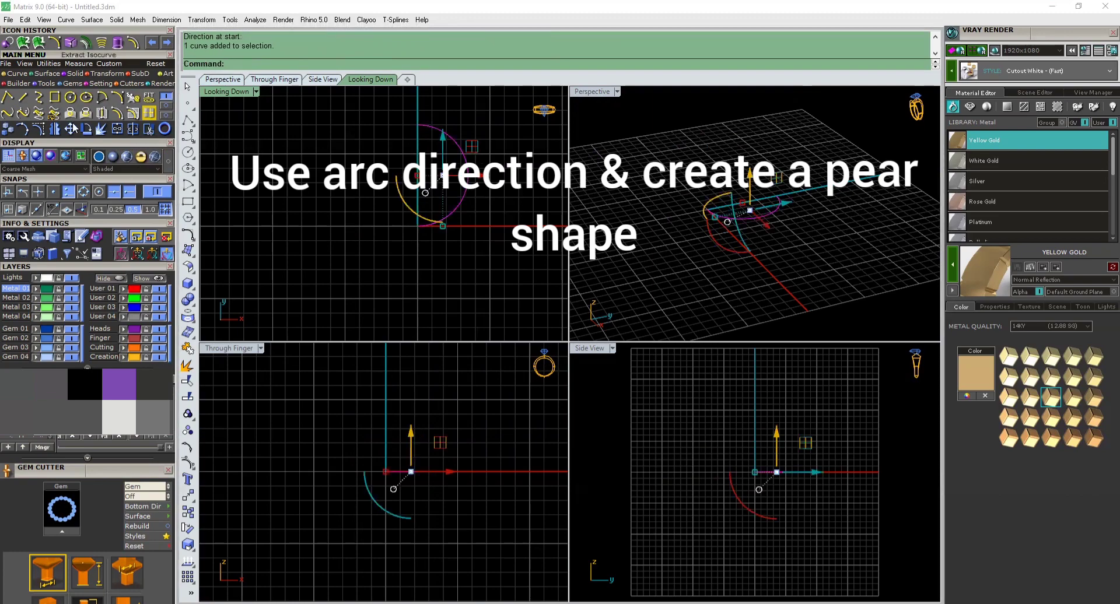
left_click(53, 129)
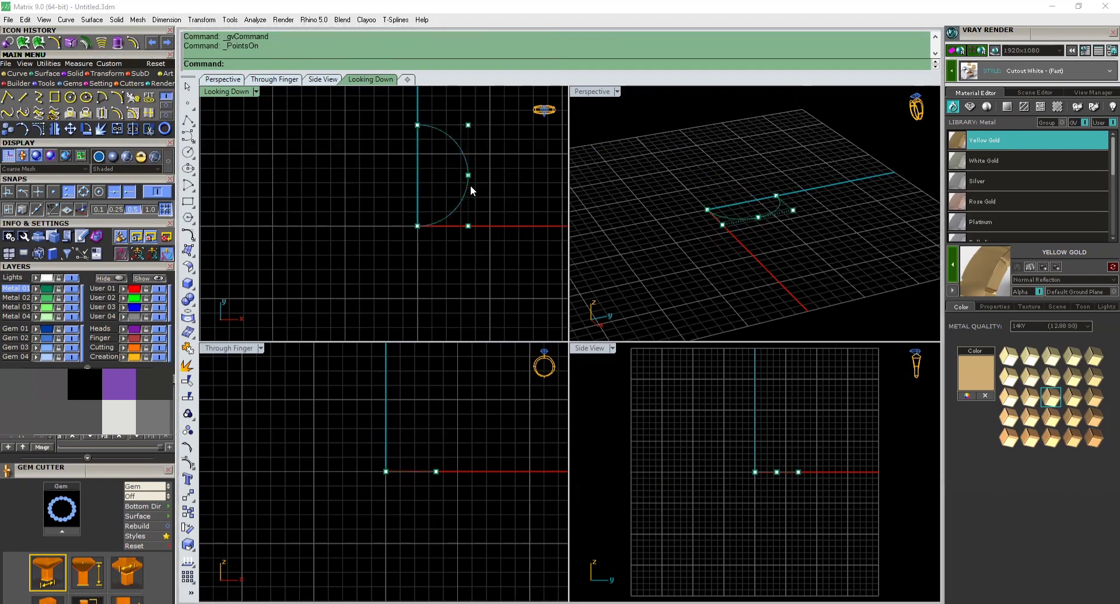
left_click(467, 223)
key("Delete")
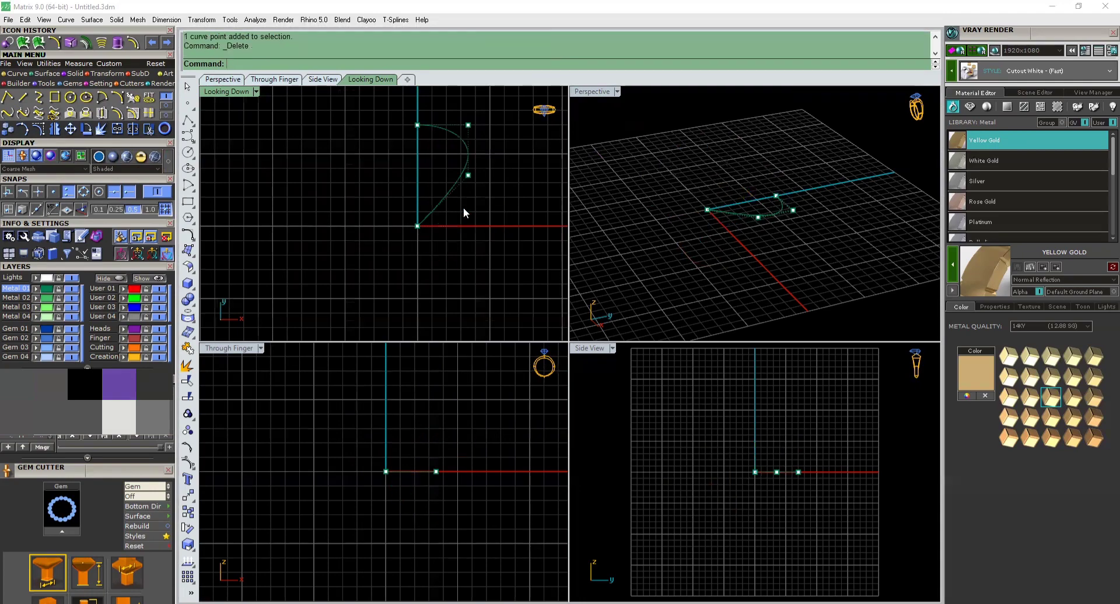
Move the two remaining outer control points towards the vertical axis and lower the inner-side one to form a slim half pear
left_click(468, 132)
scroll(480, 130, "up", 6)
left_click(166, 210)
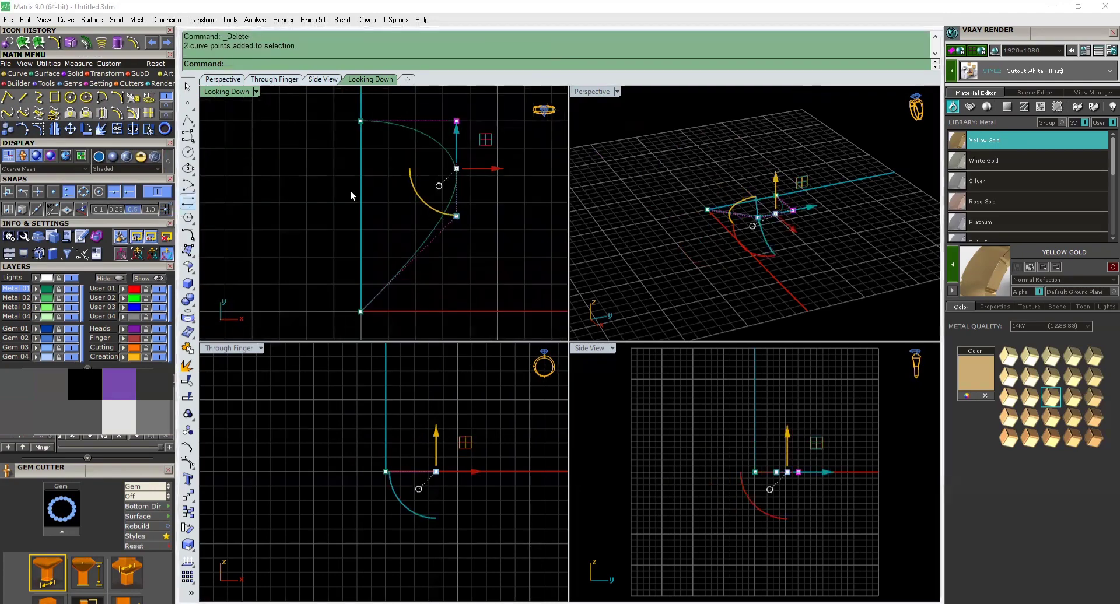
left_click_drag(493, 169, 441, 210)
left_click(406, 215)
left_click_drag(393, 101, 448, 251)
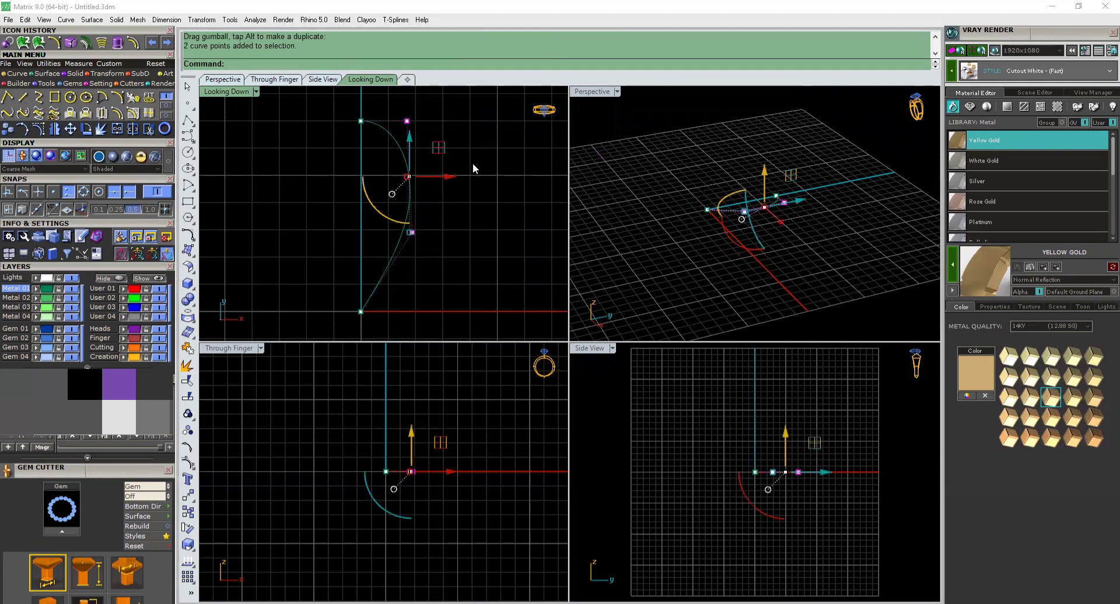
key("Escape")
key("Escape")
Mirror the half-pear curve across the vertical axis through the origin 0, keeping the original
left_click(406, 161)
left_click(57, 131)
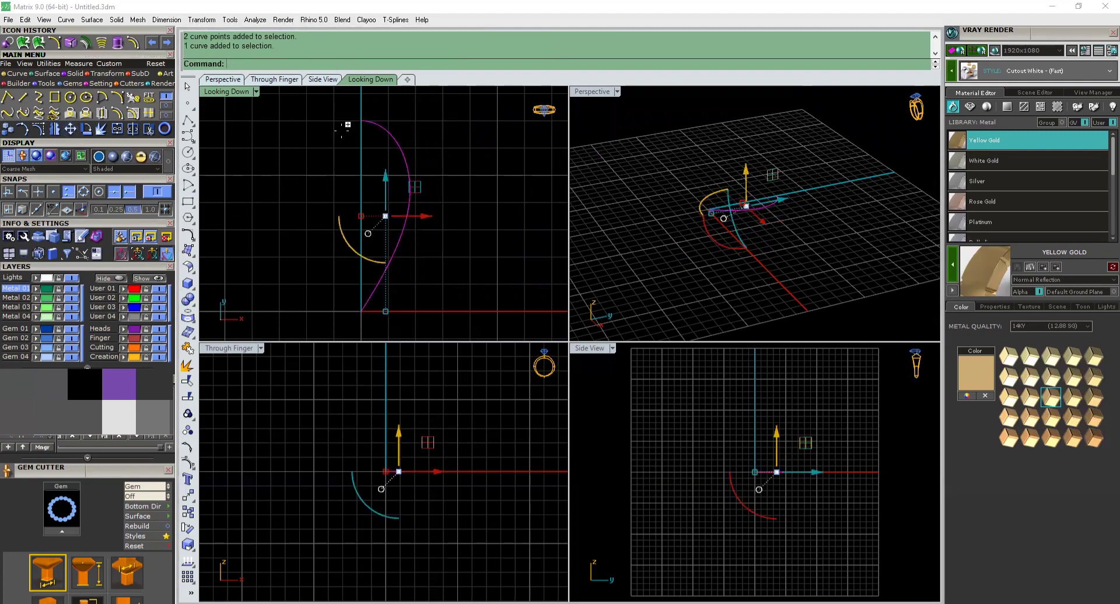
type("0")
key("Return")
left_click(362, 117)
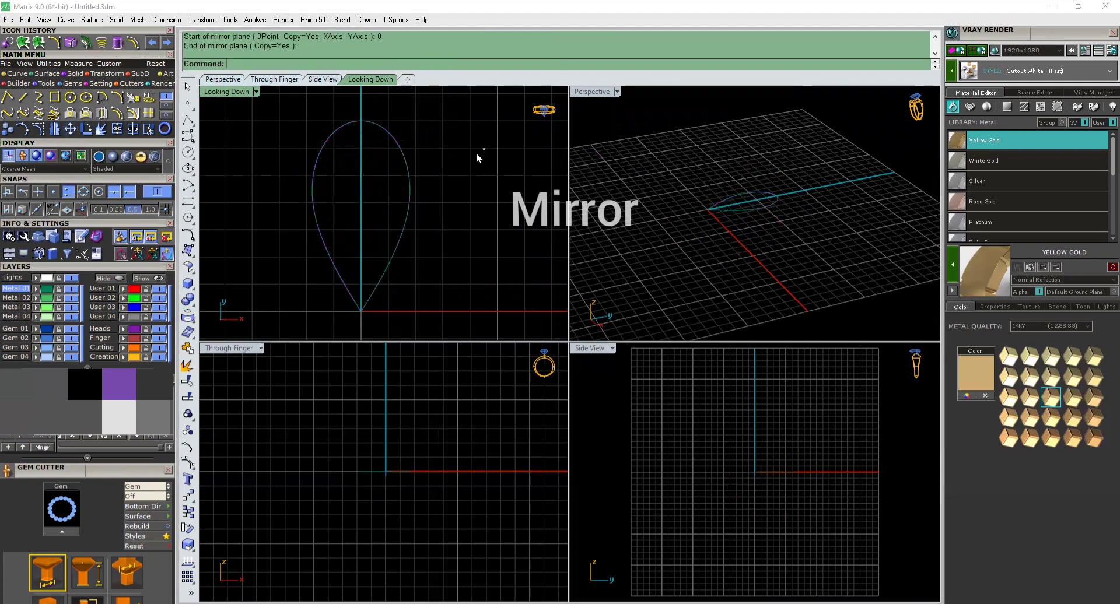
Refine the pear outline by raising the original curve's lower outer control point and moving both outer points slightly inward
left_click_drag(476, 154, 371, 207)
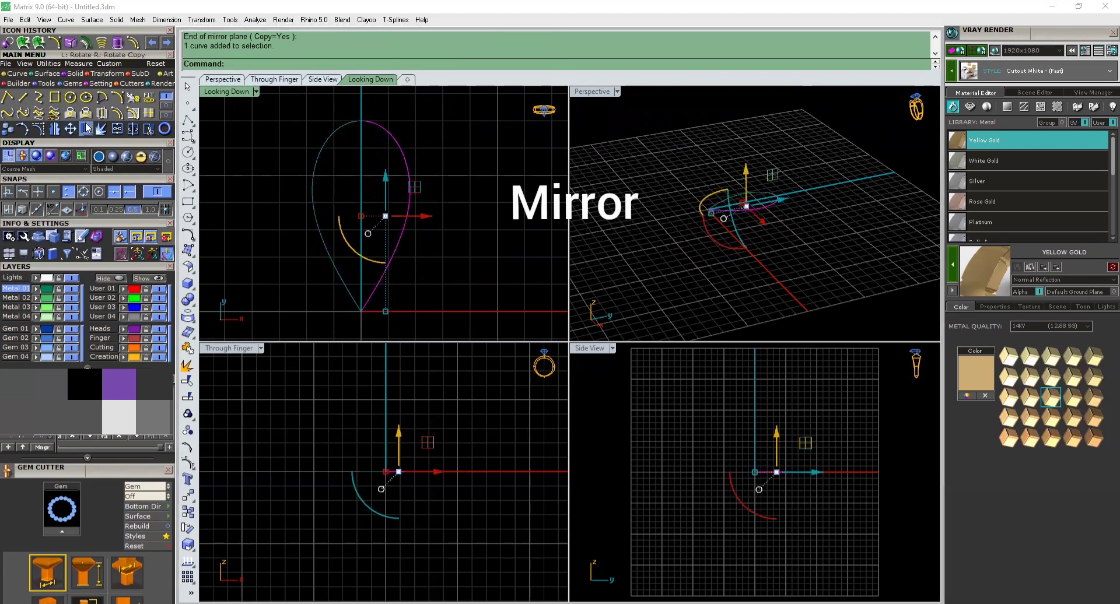
left_click(38, 129)
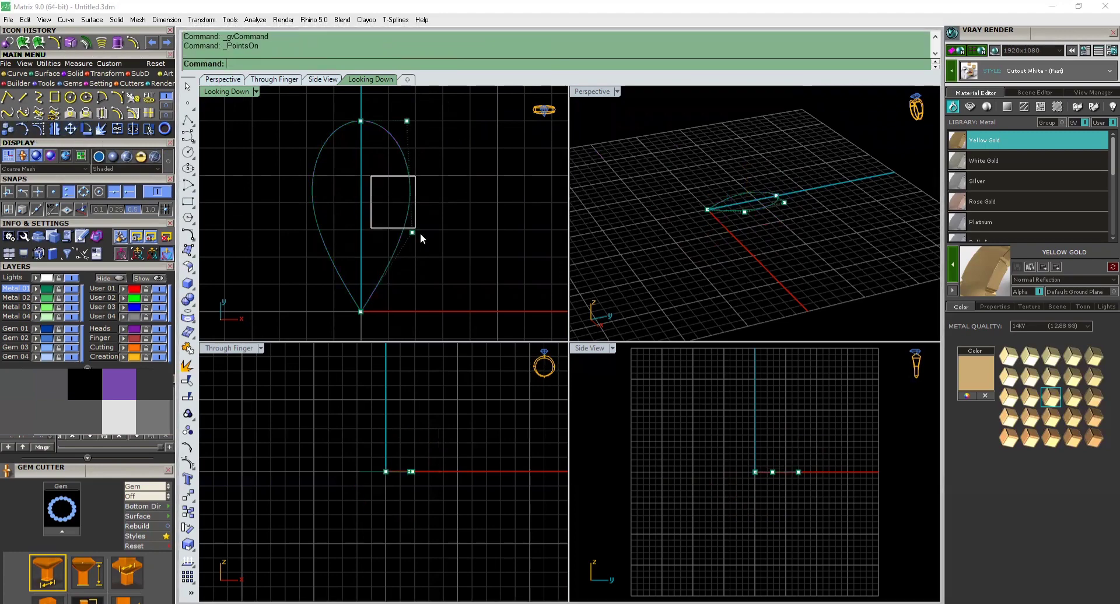
left_click_drag(420, 233, 413, 164)
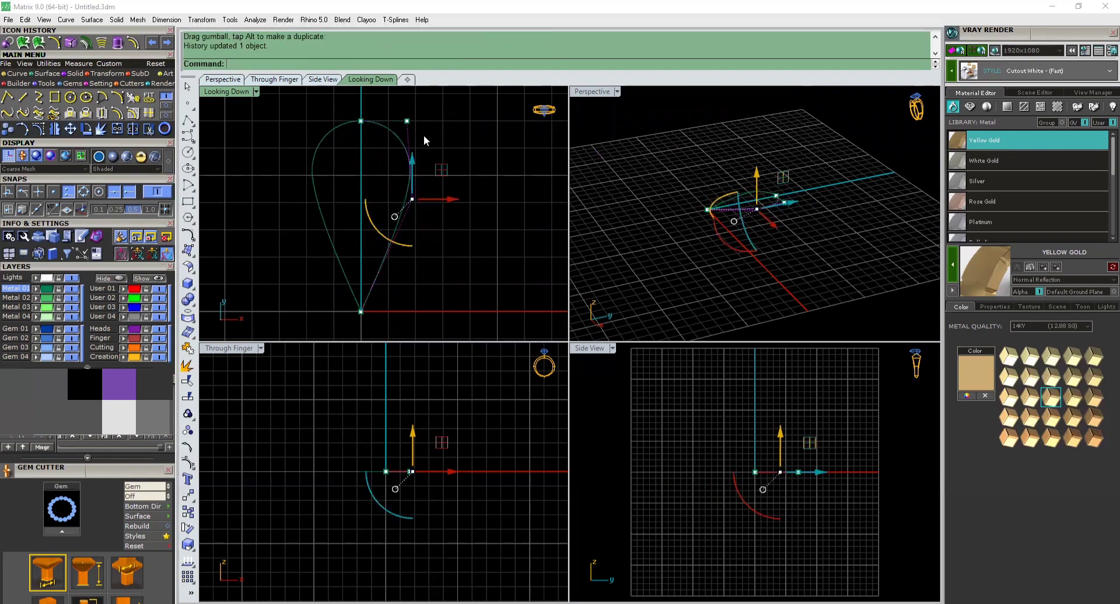
left_click_drag(394, 105, 441, 230)
left_click_drag(455, 162, 453, 167)
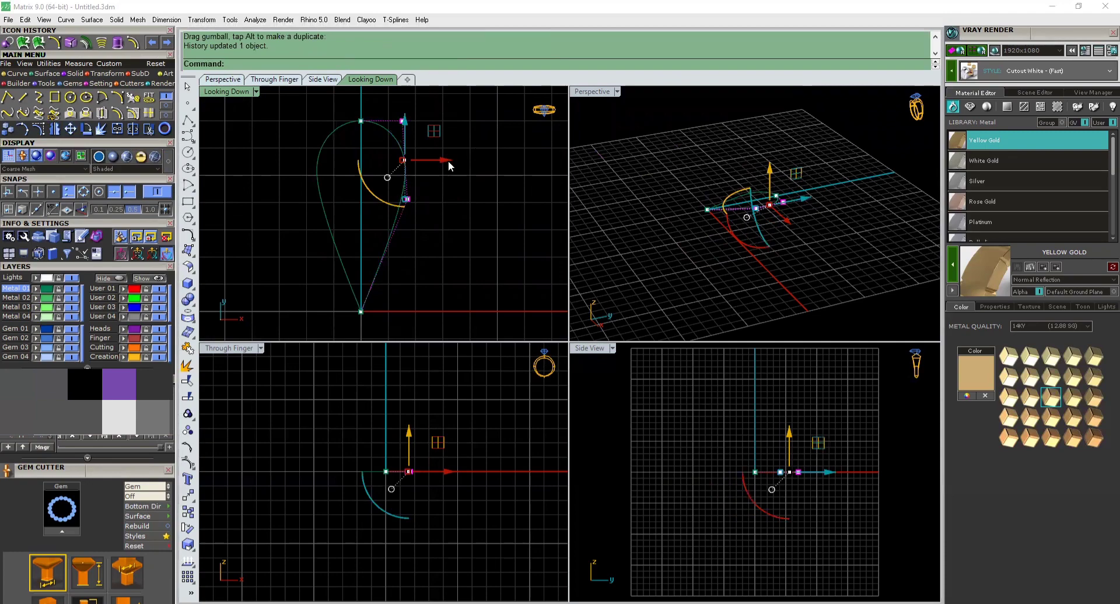
key("Escape")
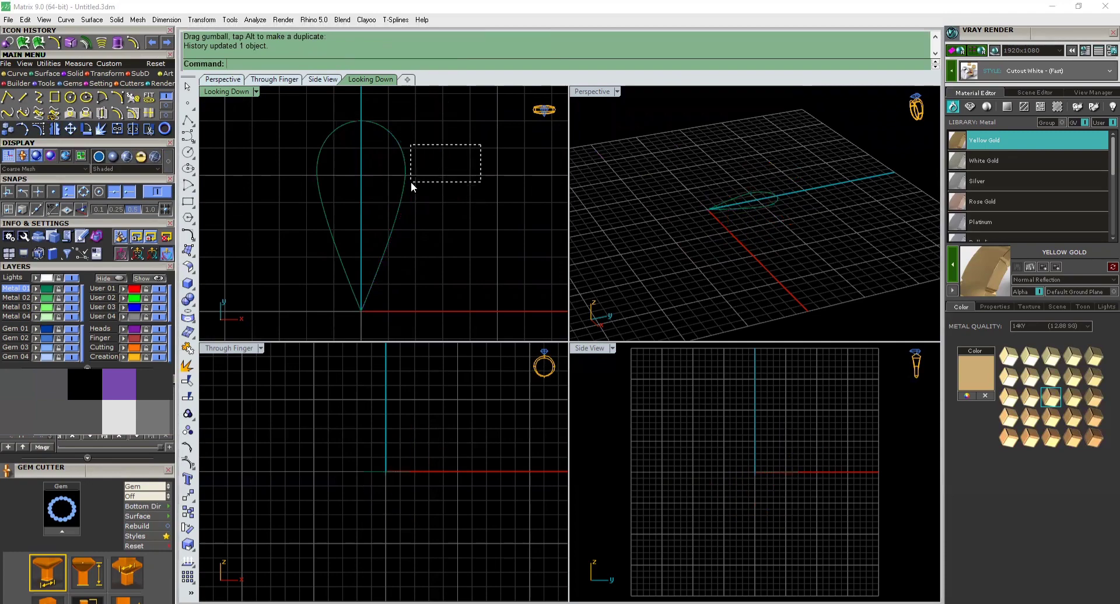
Join the two mirrored halves into one closed pear curve
left_click_drag(411, 181, 374, 191)
left_click_drag(448, 139, 255, 222)
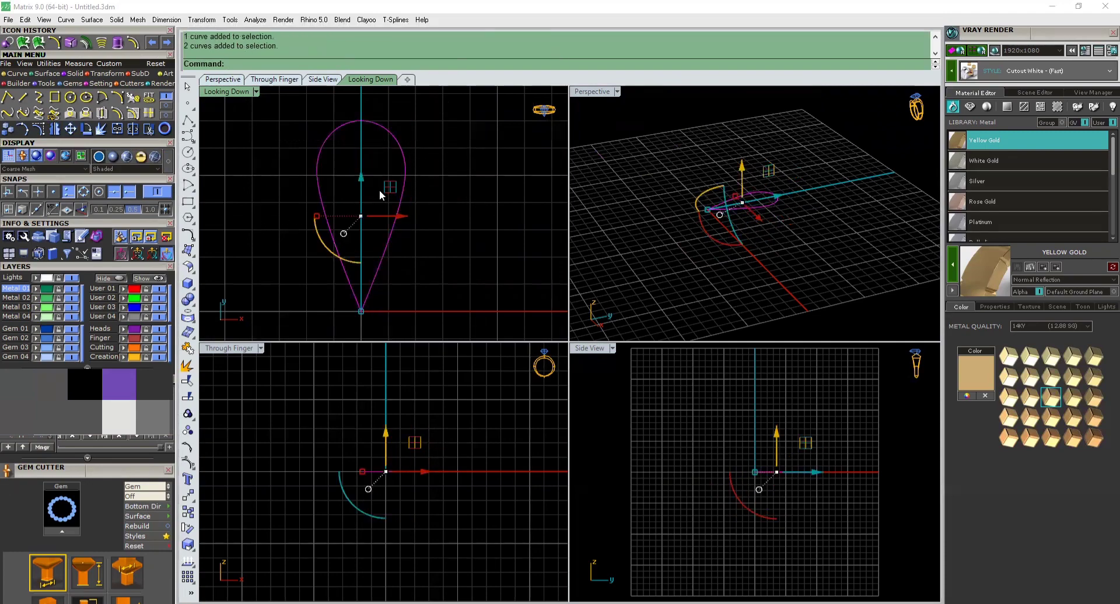
key("ctrl+j")
left_click(489, 131)
scroll(430, 205, "down", 10)
scroll(417, 175, "up", 2)
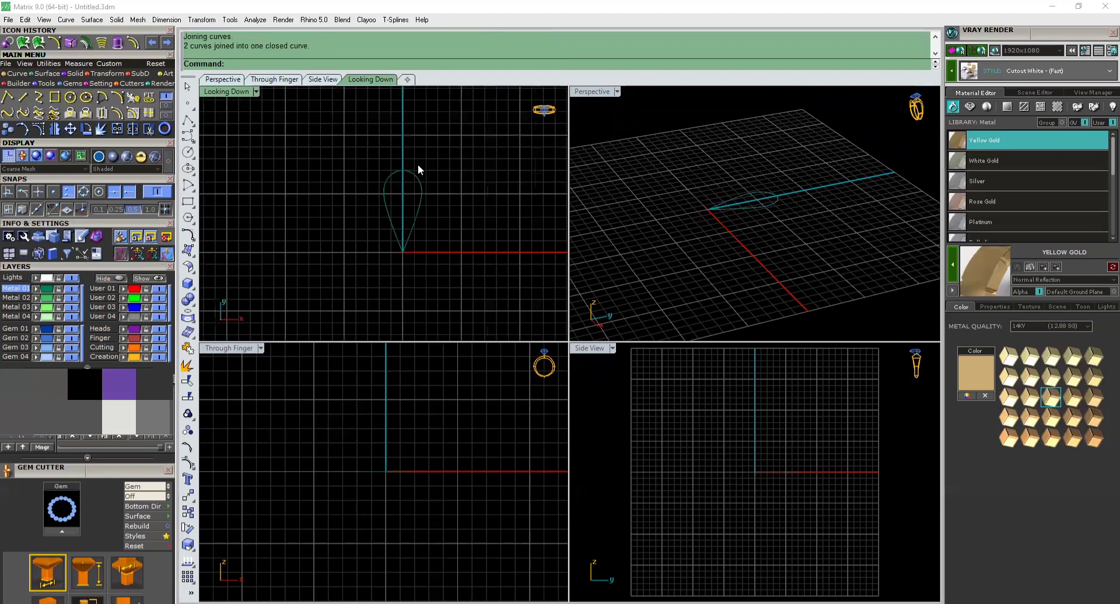
Select the closed pear curve and move it to the red User 01 layer
scroll(431, 196, "up", 4)
left_click_drag(453, 139, 367, 231)
left_click(468, 243)
left_click_drag(476, 179, 353, 245)
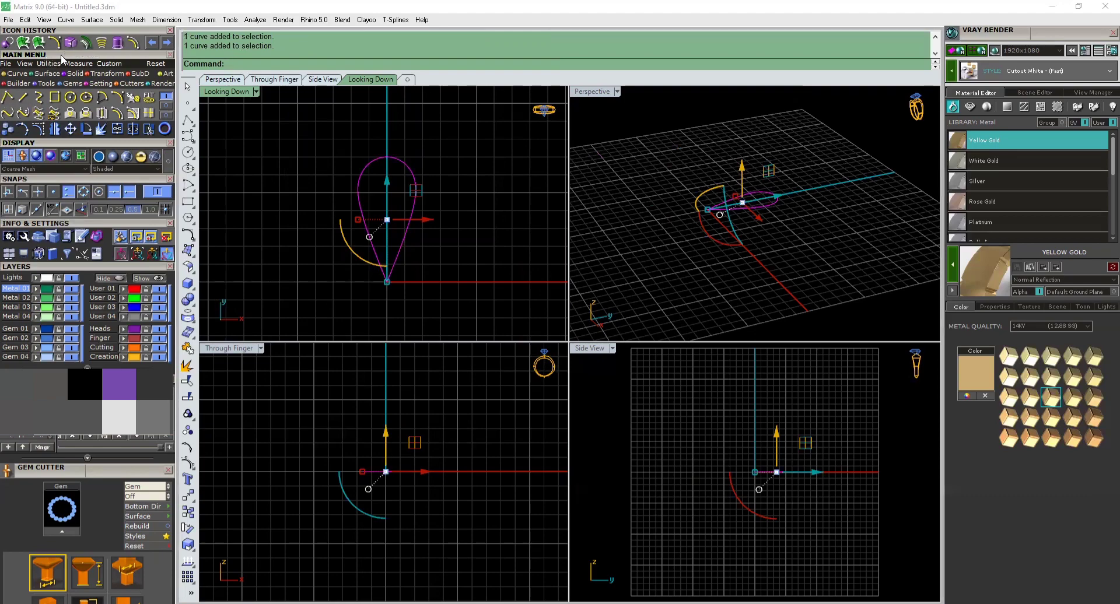
left_click(71, 74)
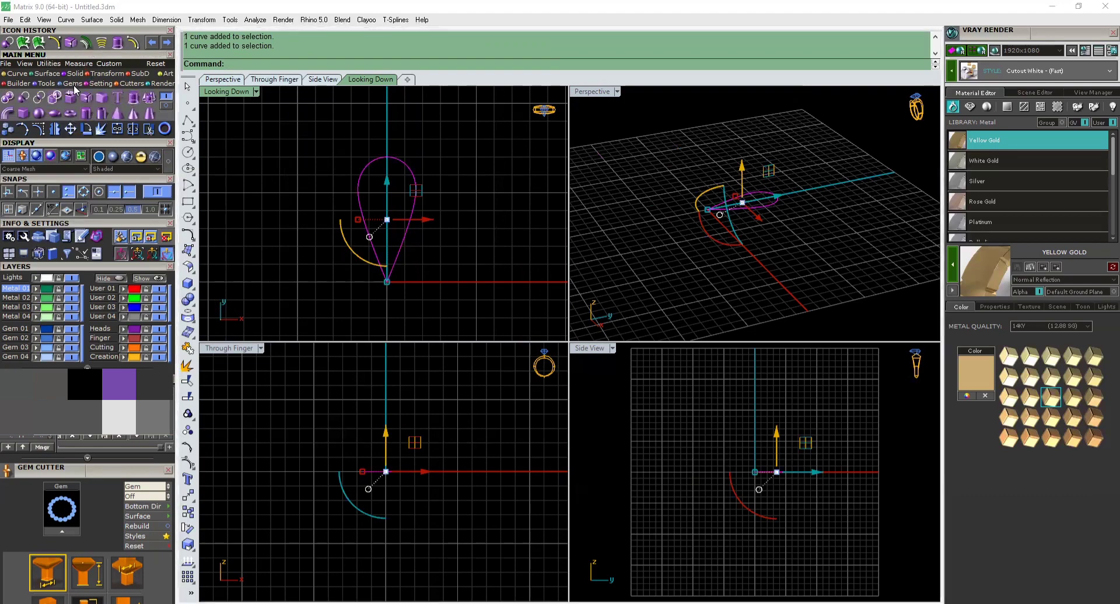
left_click(359, 258)
left_click(476, 205)
left_click(407, 250)
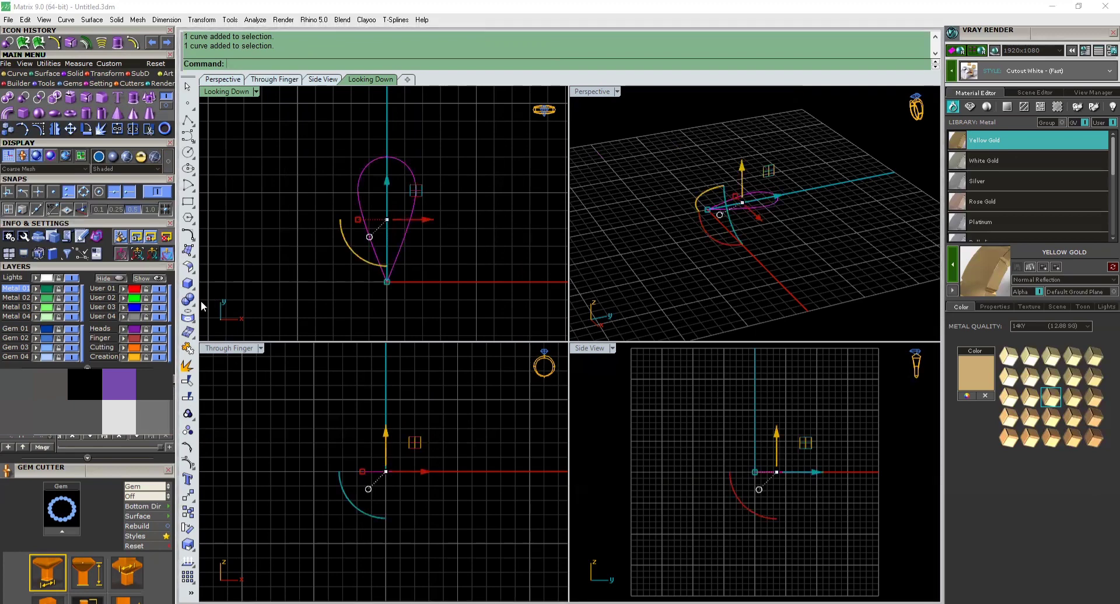
left_click(472, 186)
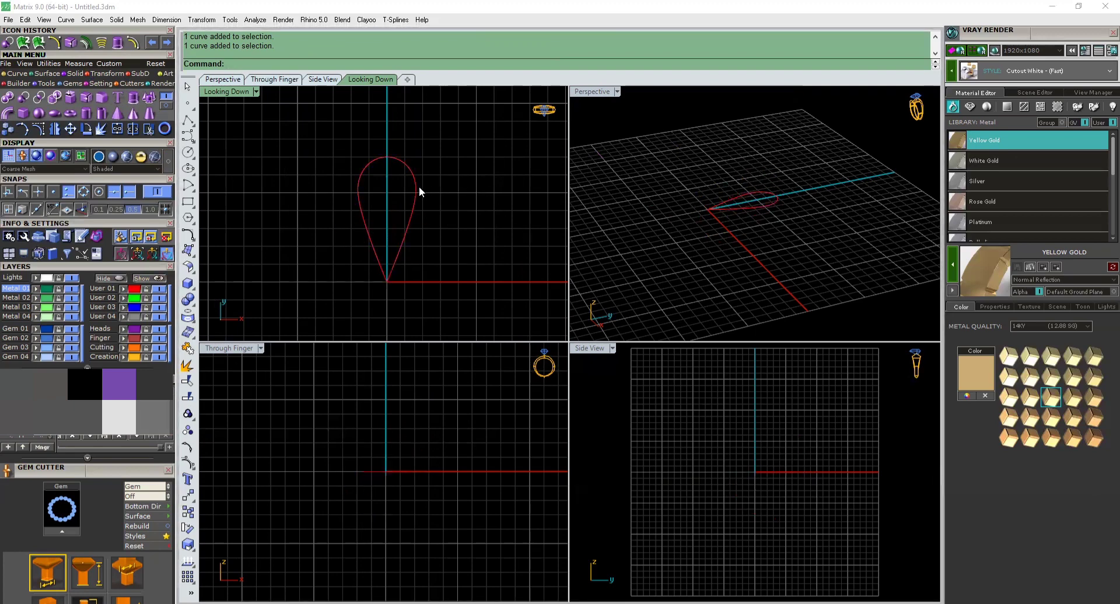
Fillet the pear curve's pointed tip at the origin with a radius of 0.15 and select the rounded curve
scroll(388, 292, "up", 6)
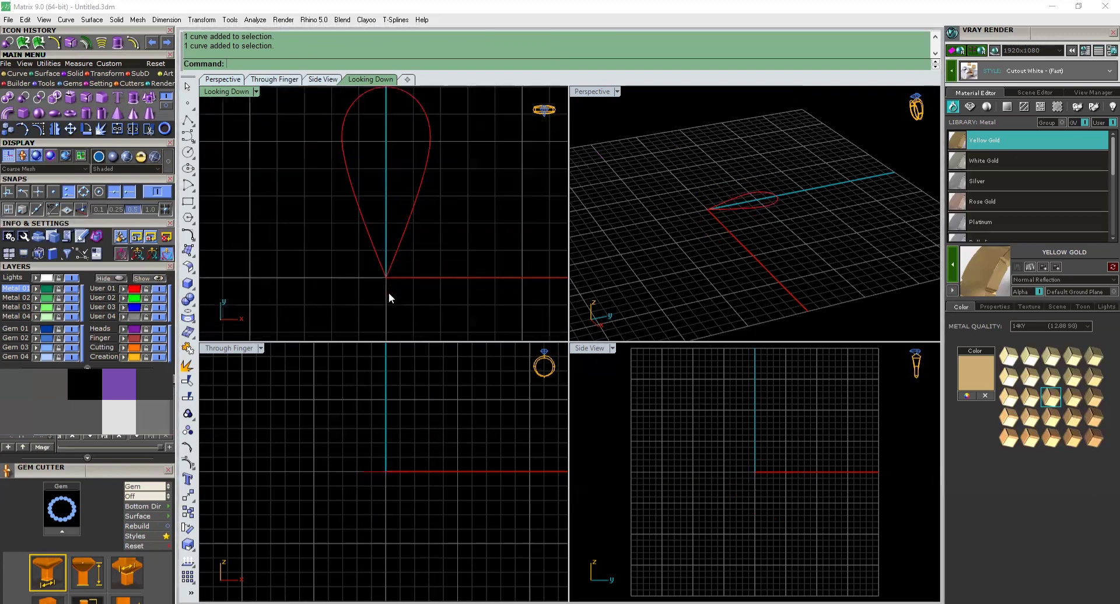
scroll(390, 293, "down", 4)
scroll(396, 286, "up", 2)
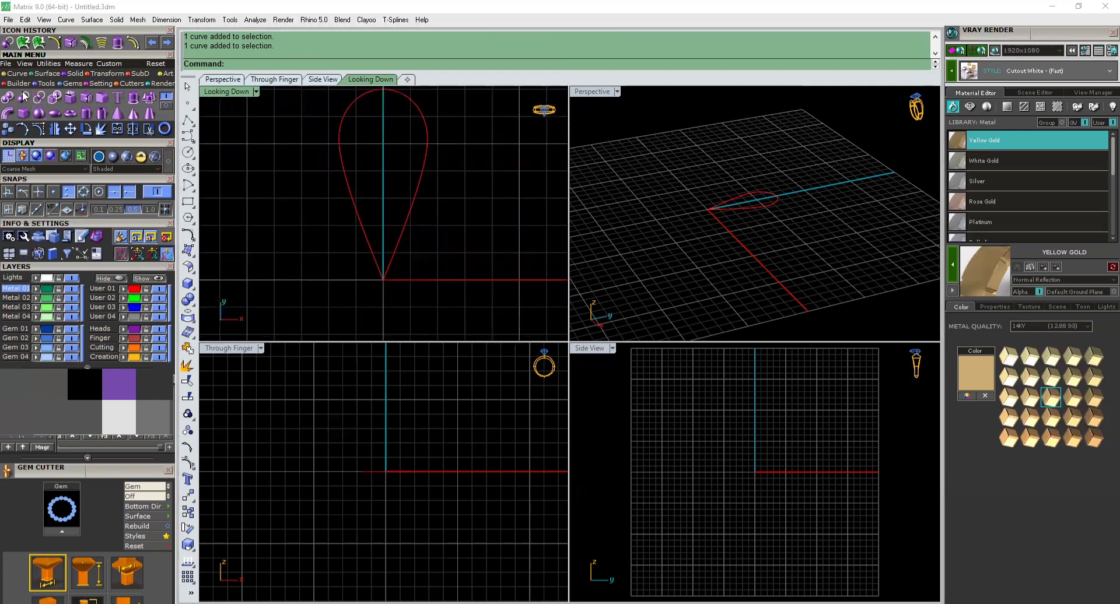
left_click(17, 74)
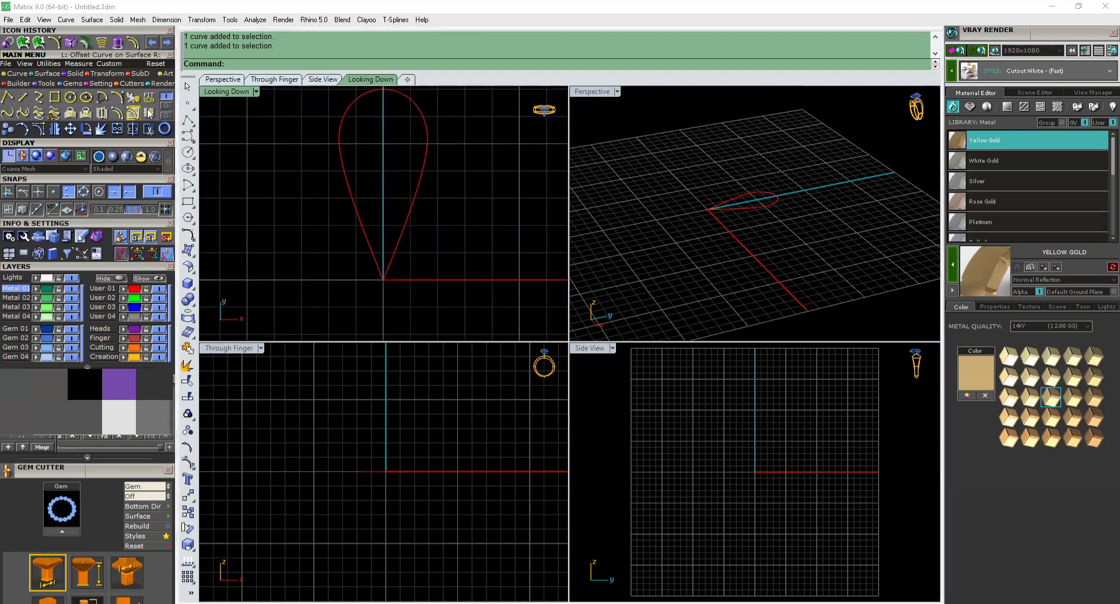
left_click(168, 106)
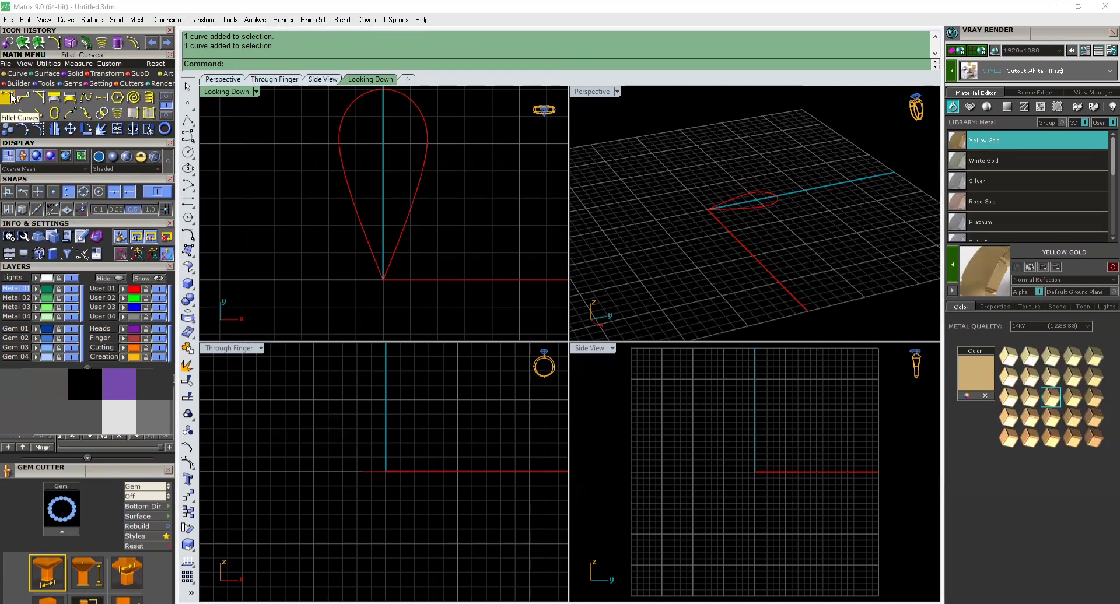
left_click(8, 97)
scroll(387, 264, "up", 3)
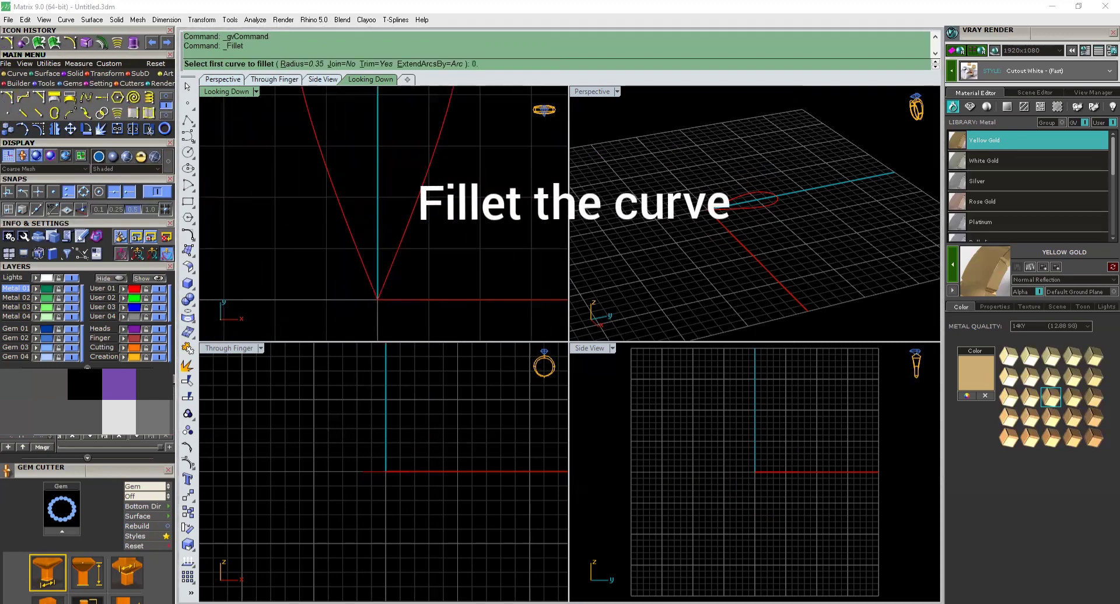
type("0.15")
key("Return")
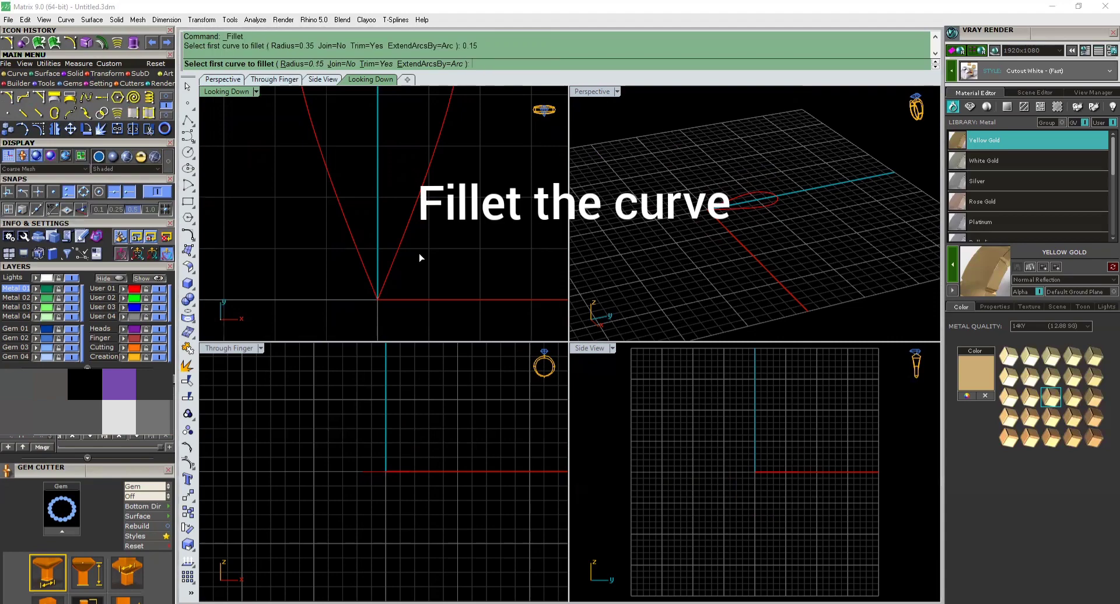
left_click(374, 296)
left_click(382, 294)
scroll(392, 294, "down", 6)
left_click_drag(393, 293, 338, 265)
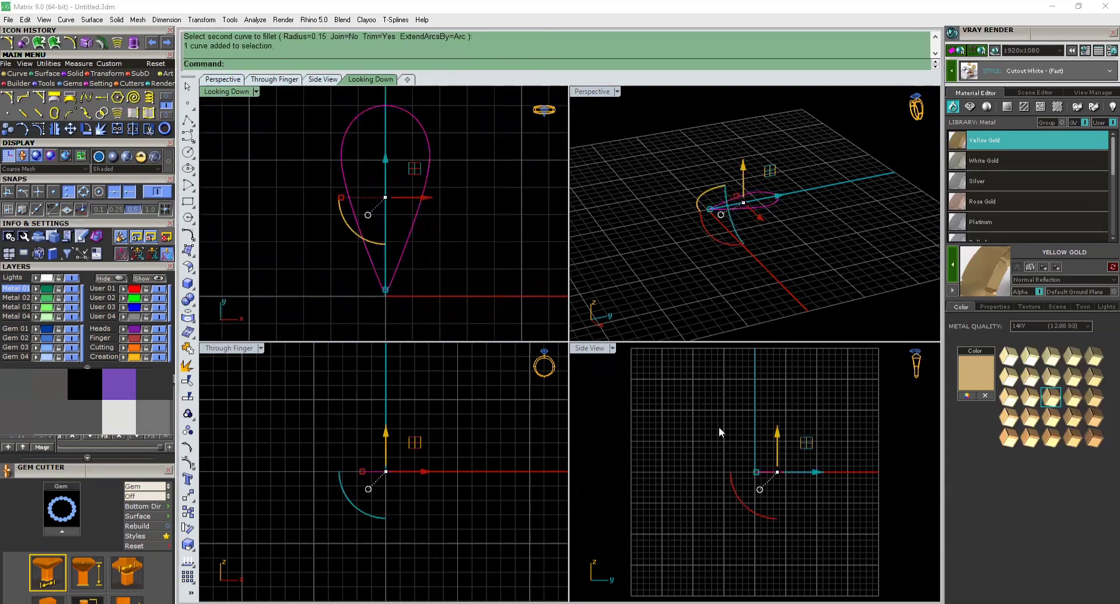
Show all hidden head and halo objects again and select the rounded pear curve
scroll(775, 458, "up", 4)
left_click(814, 406)
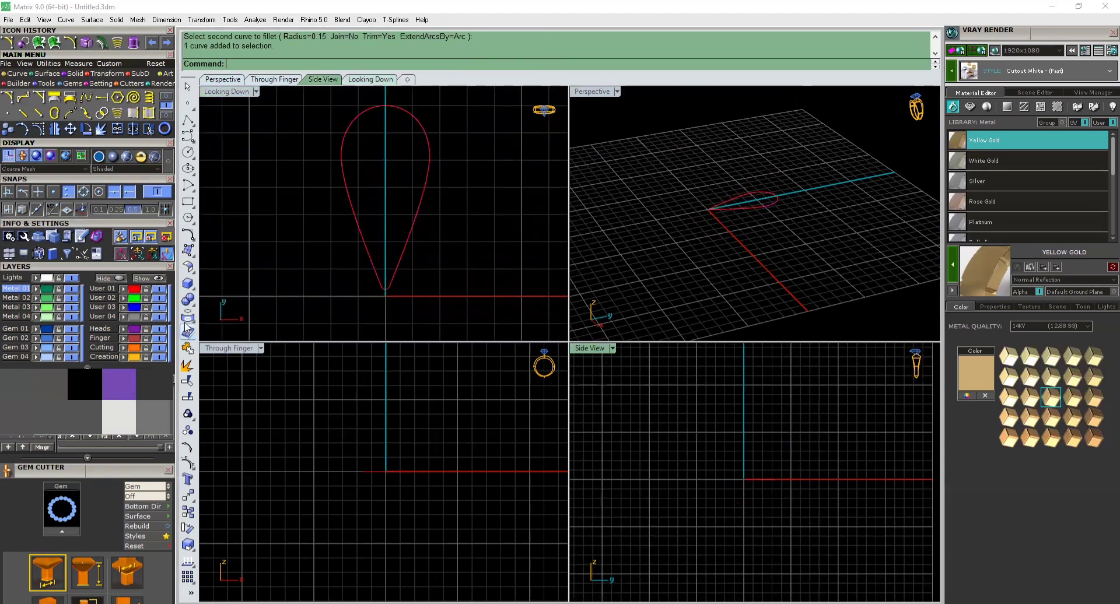
left_click(152, 278)
left_click(420, 118)
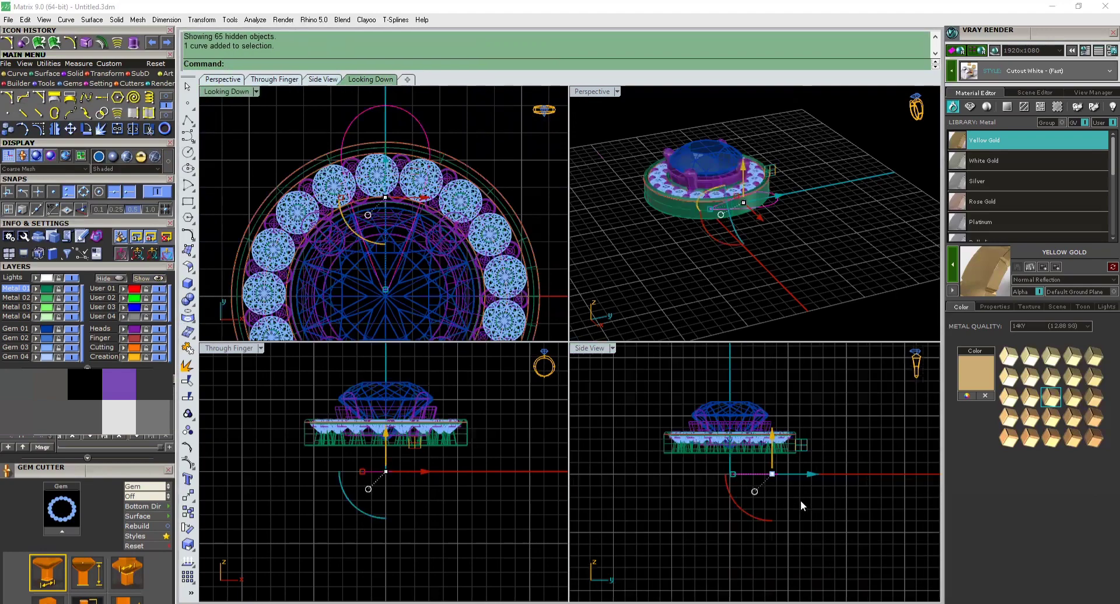
Rotate and move the pear curve in the side view so it slopes upward and outward beneath the halo
scroll(706, 500, "up", 4)
left_click_drag(700, 471, 719, 517)
left_click_drag(763, 419, 740, 441)
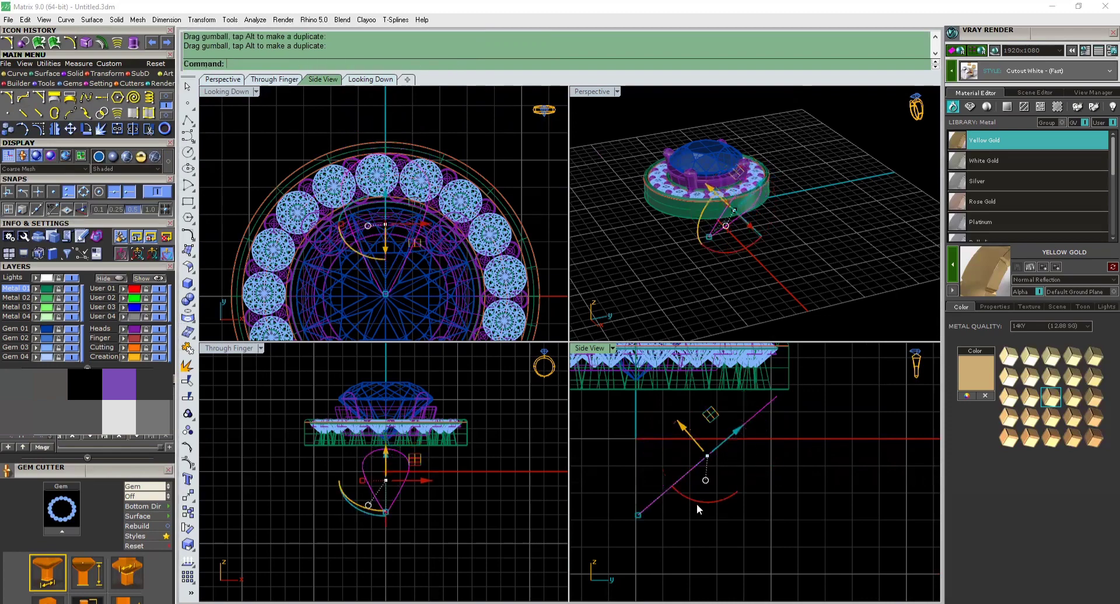
scroll(664, 490, "up", 2)
left_click_drag(631, 521, 703, 437)
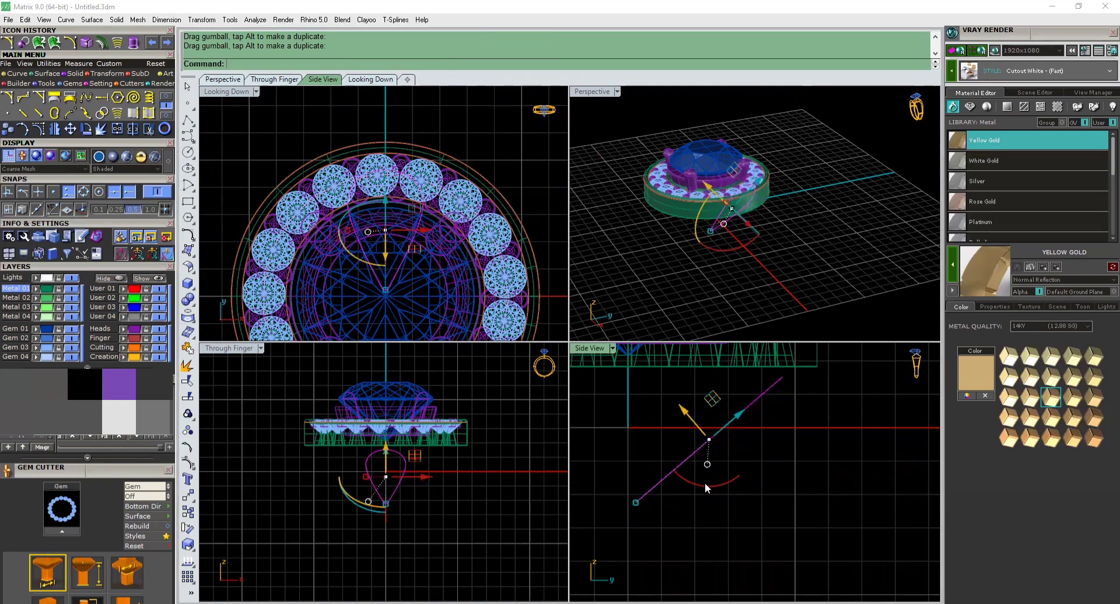
left_click_drag(705, 484, 699, 485)
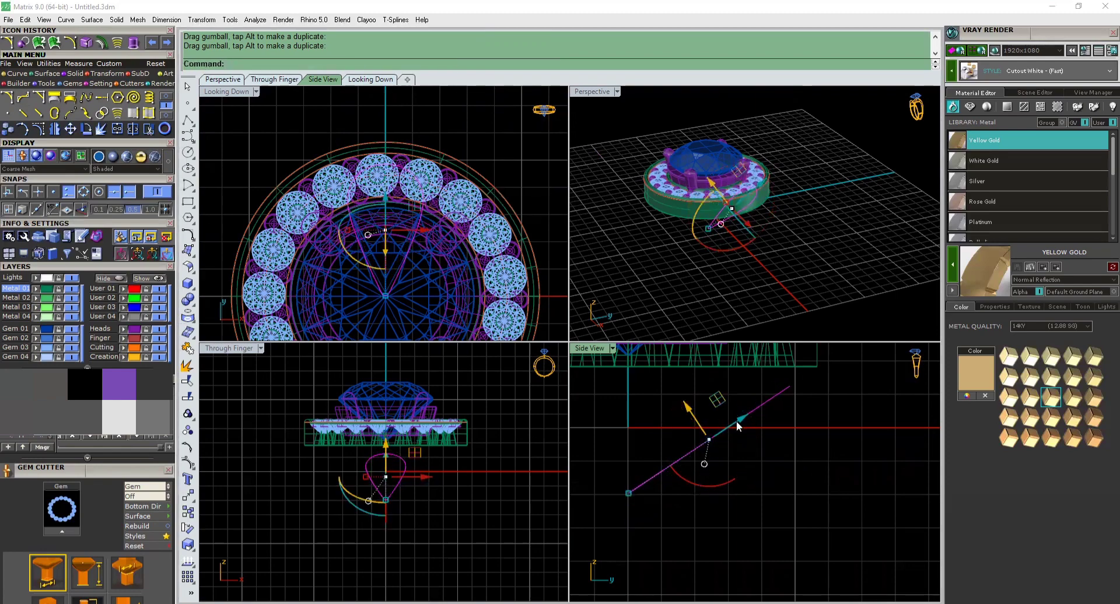
left_click_drag(736, 421, 700, 389)
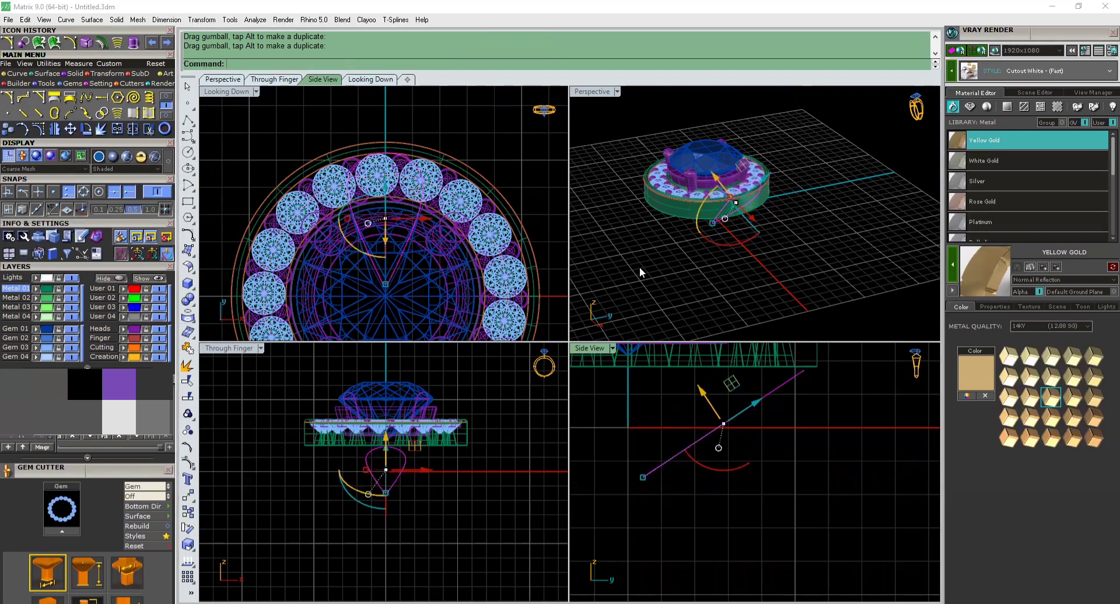
Apply a CageEdit to the pear curve with a BoundingBox cage of 4 × 4 × 4 points, degree 3, and a Global region
left_click(130, 83)
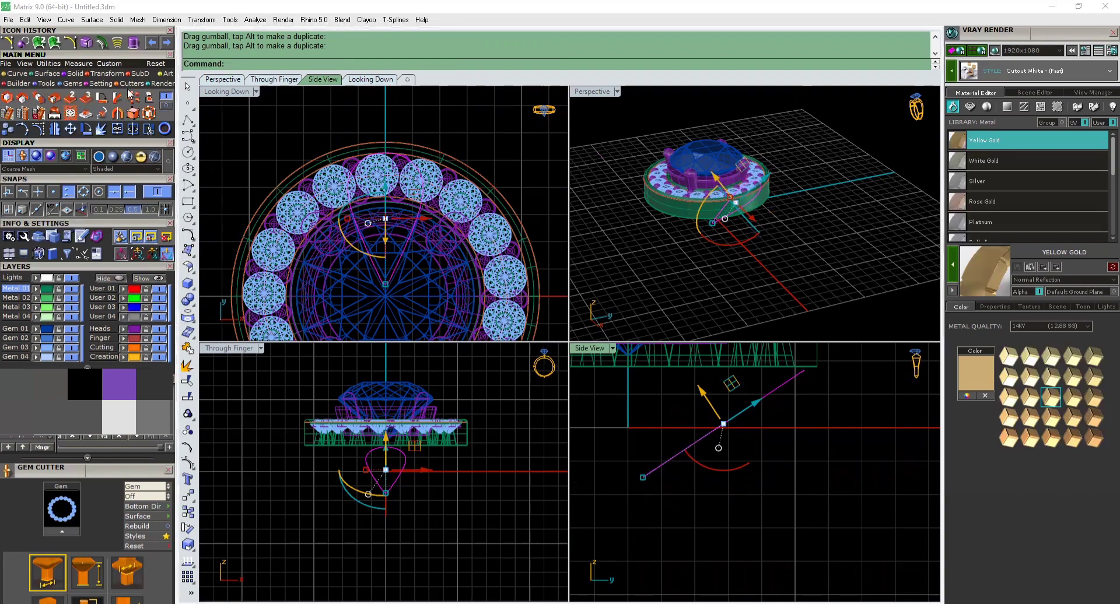
left_click(132, 97)
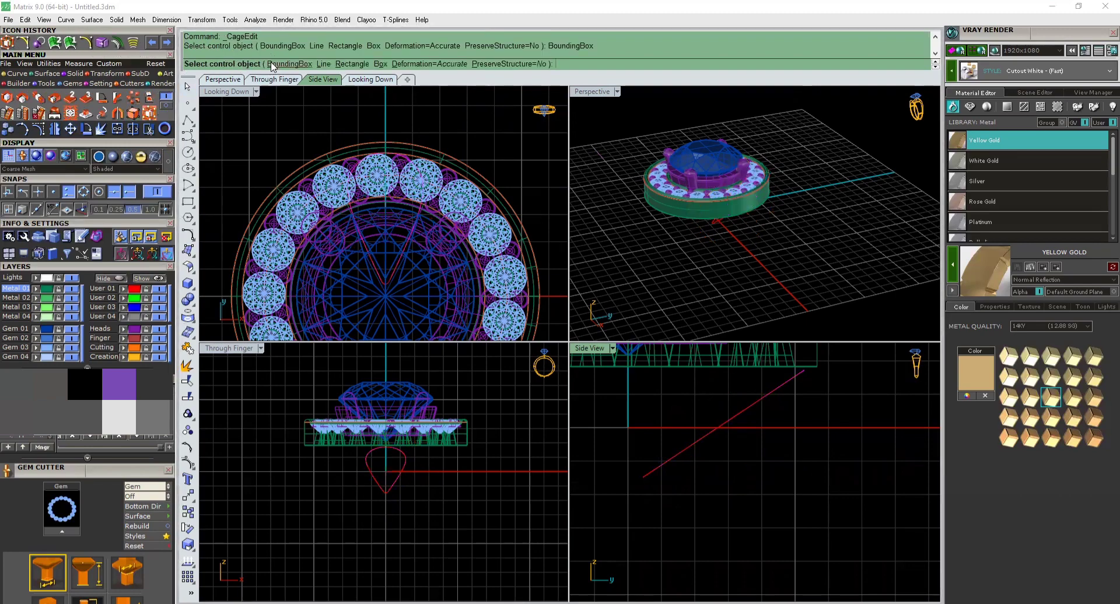
left_click(272, 64)
key("Return")
key("Return")
key("Return")
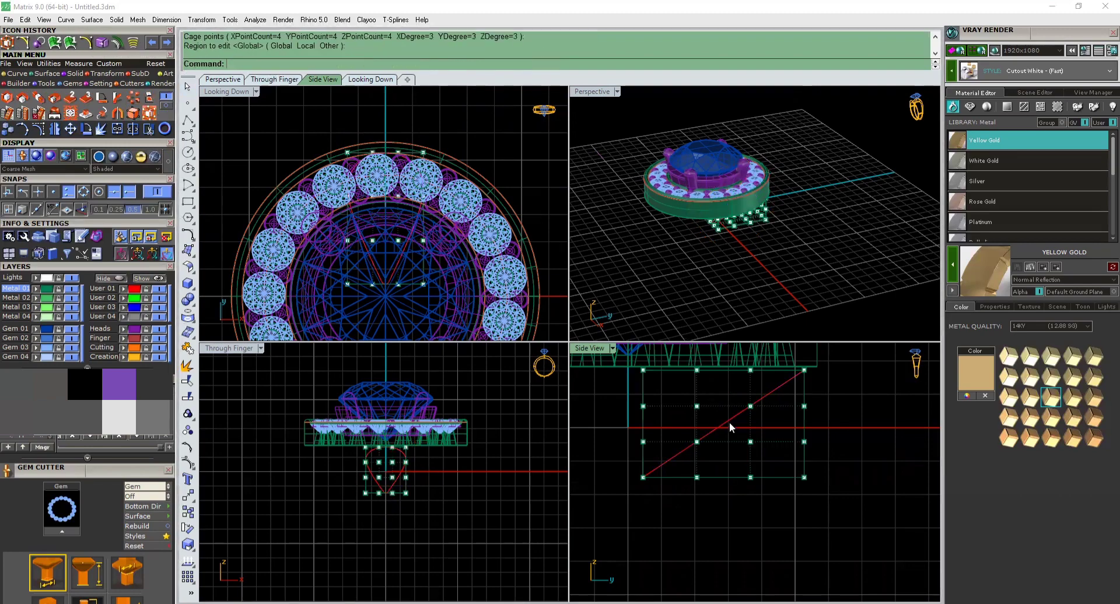
Select the cage's two middle columns of points in the side view and move them down and outward to bow the pear curve
scroll(720, 392, "down", 4)
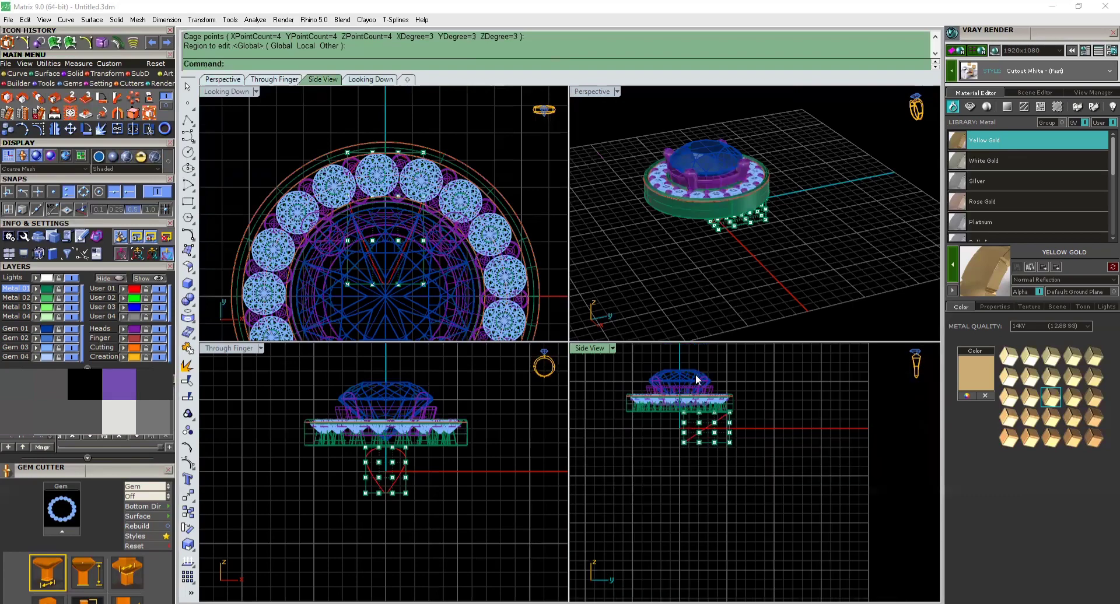
left_click_drag(689, 348, 716, 462)
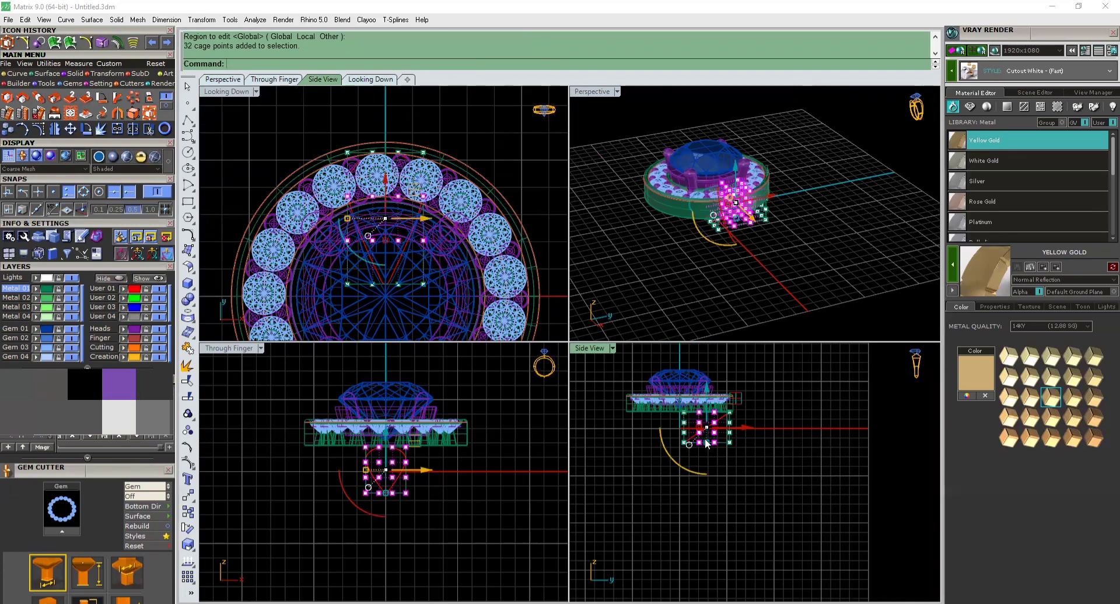
scroll(709, 408, "up", 3)
scroll(652, 441, "up", 4)
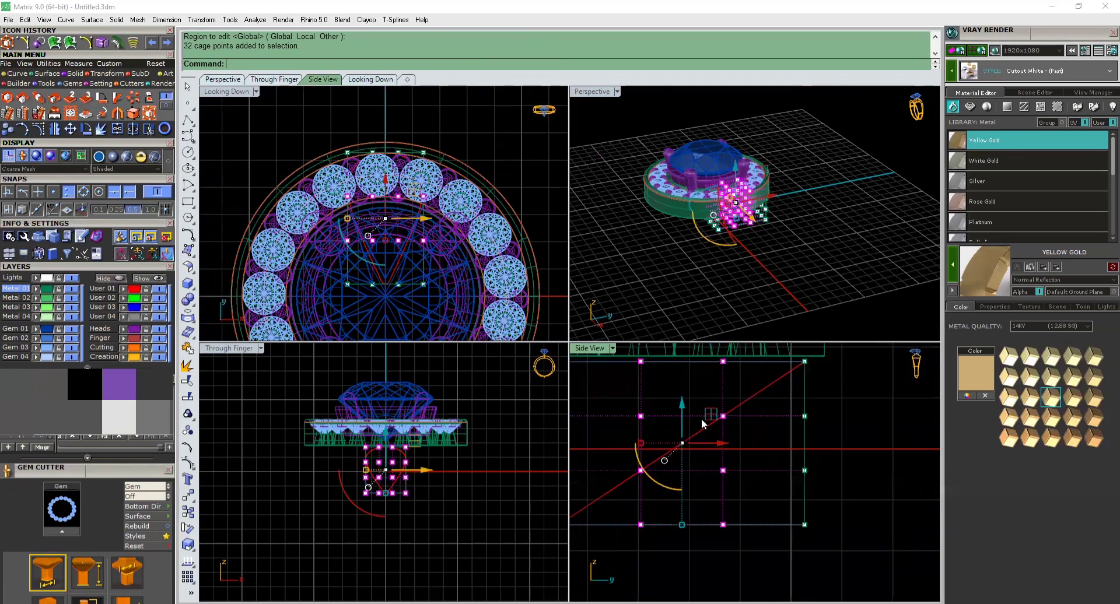
left_click_drag(704, 419, 733, 449)
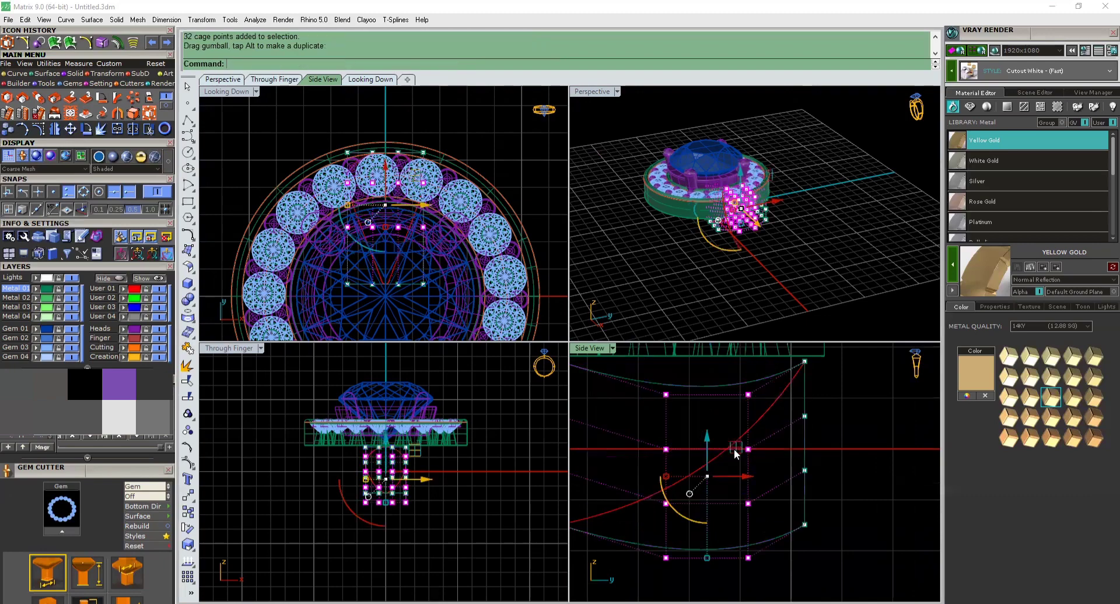
Deselect the cage points and delete the cage, keeping the bowed pear curve
scroll(732, 449, "down", 2)
key("Escape")
key("Escape")
left_click_drag(819, 437, 766, 483)
key("End")
key("Delete")
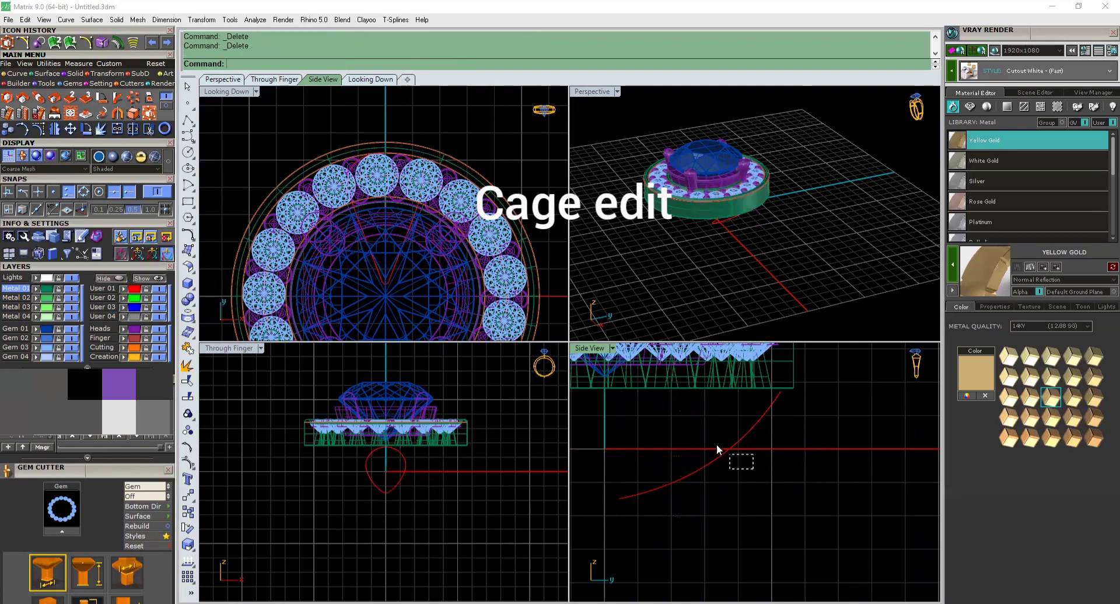
Select the bowed pear curve and slightly rotate and reposition it in the side view under the halo's outer edge
left_click(662, 466)
left_click_drag(677, 483, 675, 481)
left_click_drag(729, 419, 724, 418)
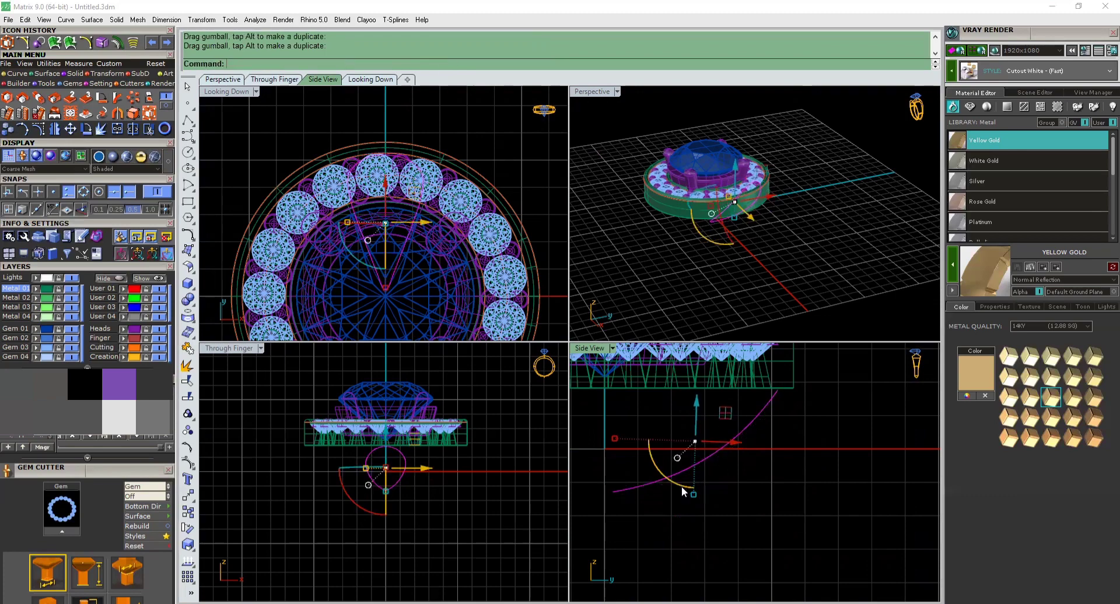
left_click_drag(681, 486, 687, 484)
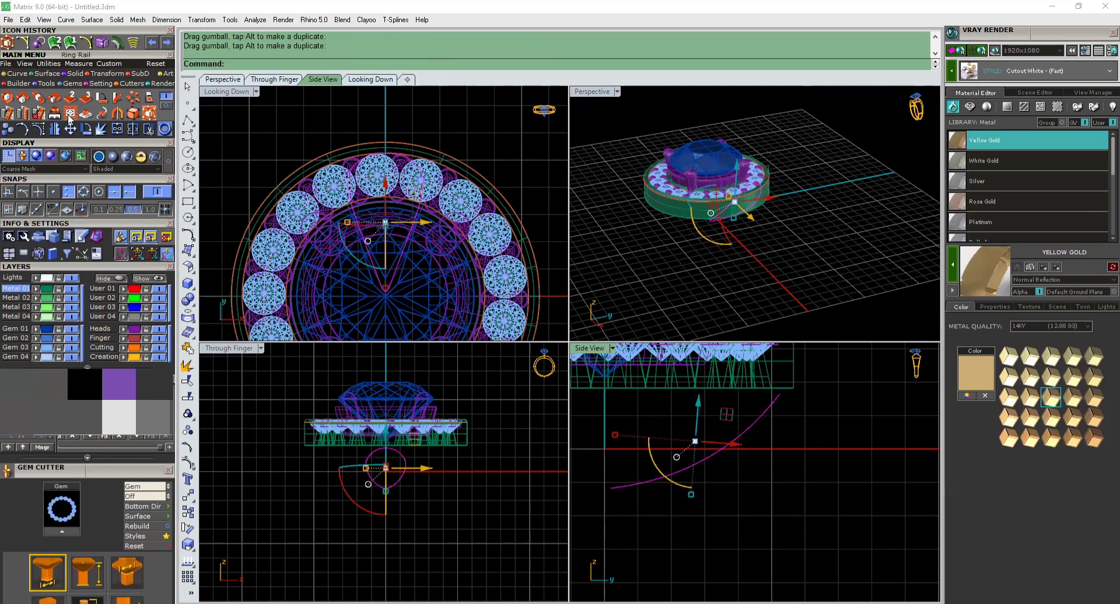
Create a closed pipe along the bowed pear curve
right_click_drag(782, 225, 789, 205)
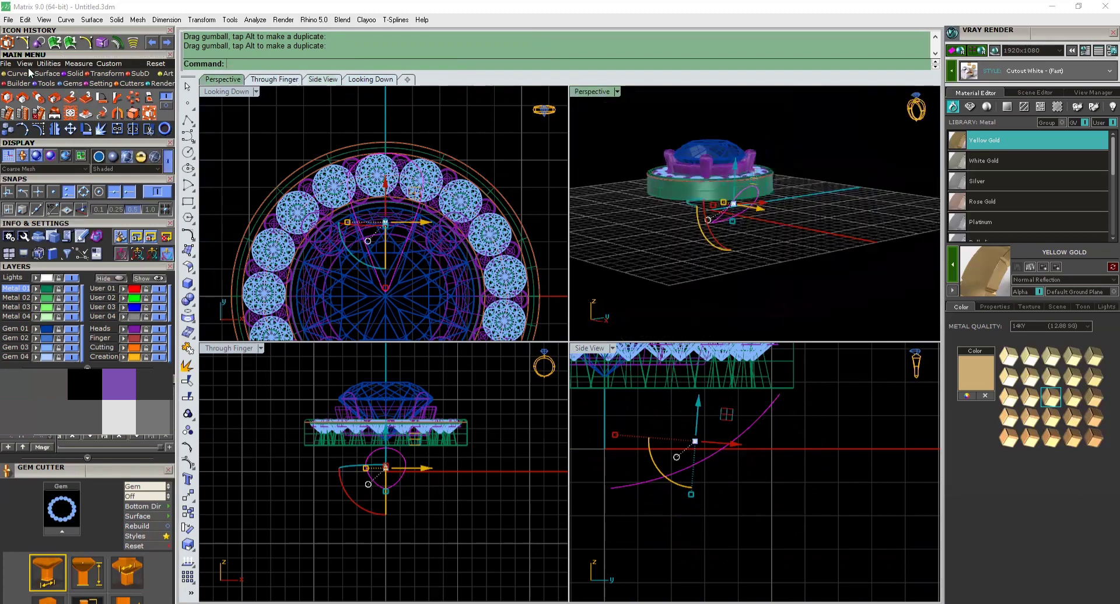
left_click(75, 74)
left_click(10, 113)
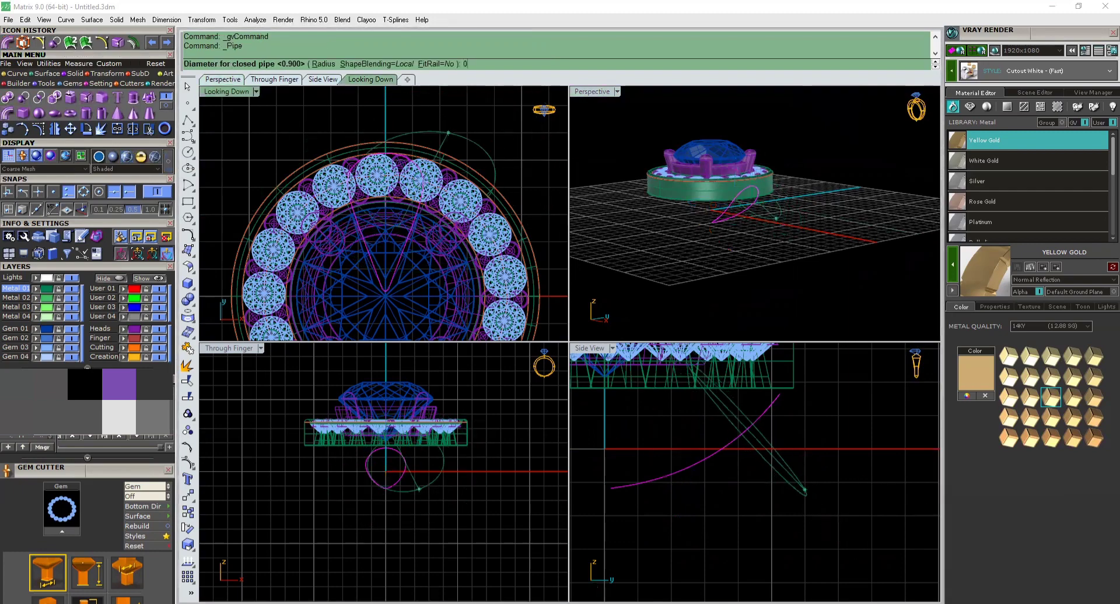
left_click(448, 132)
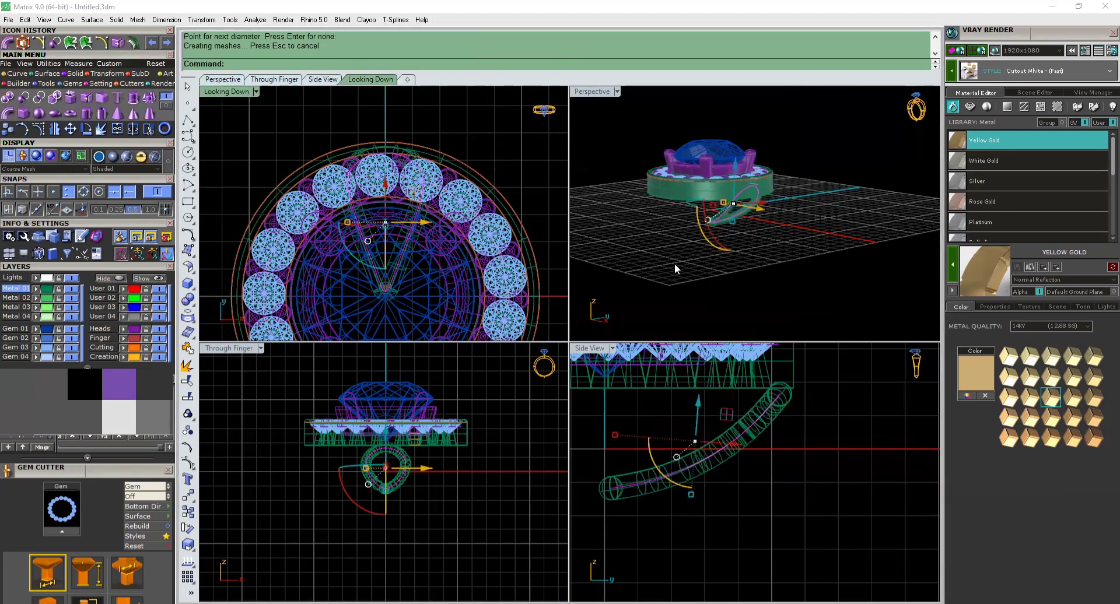
Select the pipe's rail curve and move it slightly outward and up so the pipe meets the halo's underside
right_click(835, 239)
right_click_drag(835, 239, 649, 166)
scroll(753, 177, "up", 8)
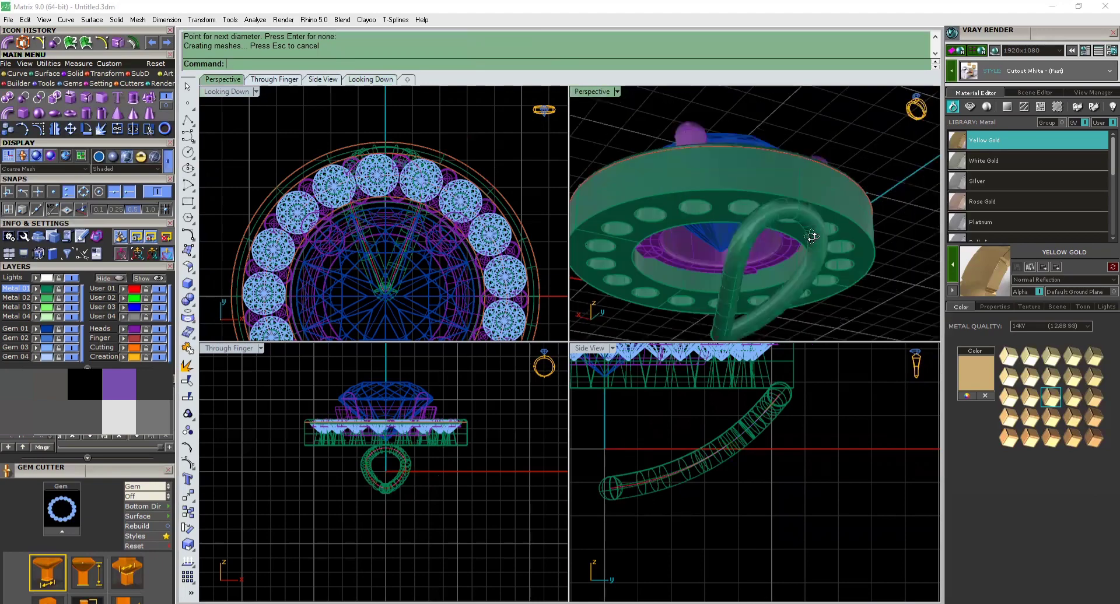
right_click_drag(805, 261, 730, 439)
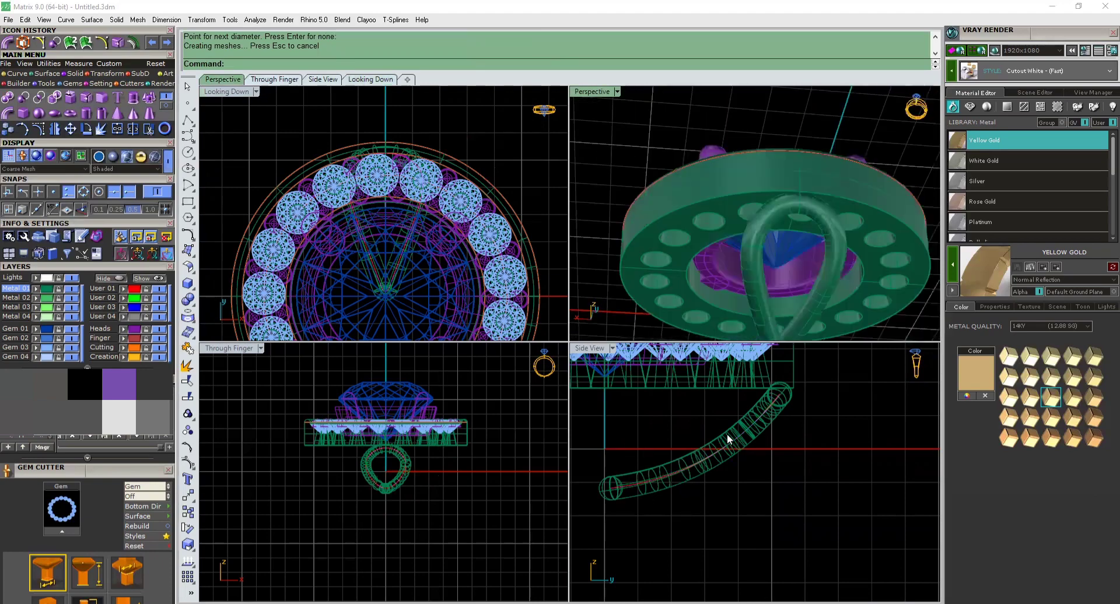
left_click(702, 459)
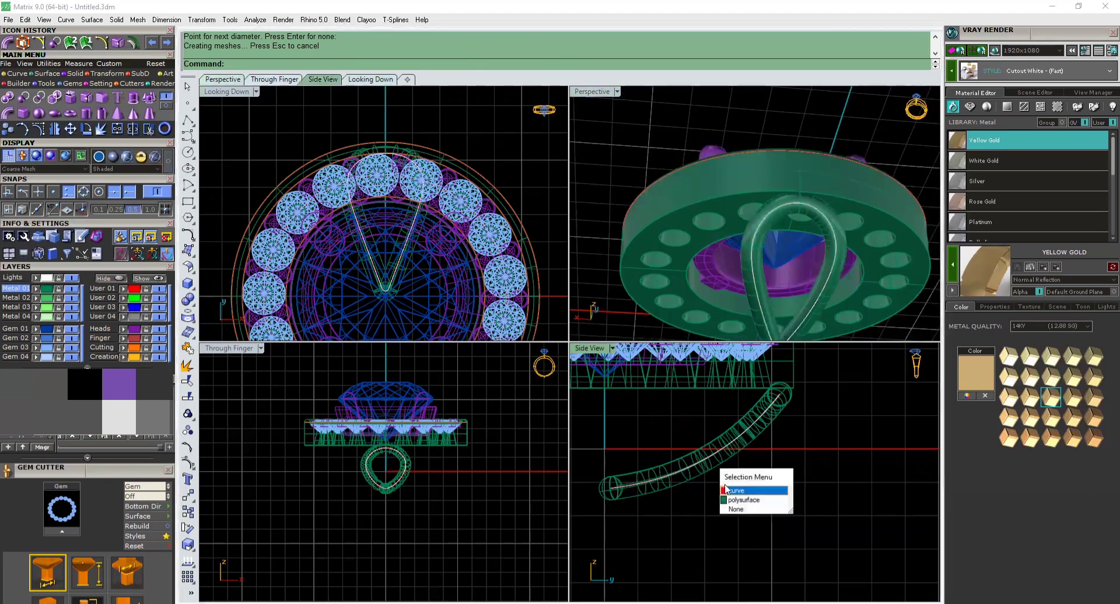
left_click(729, 490)
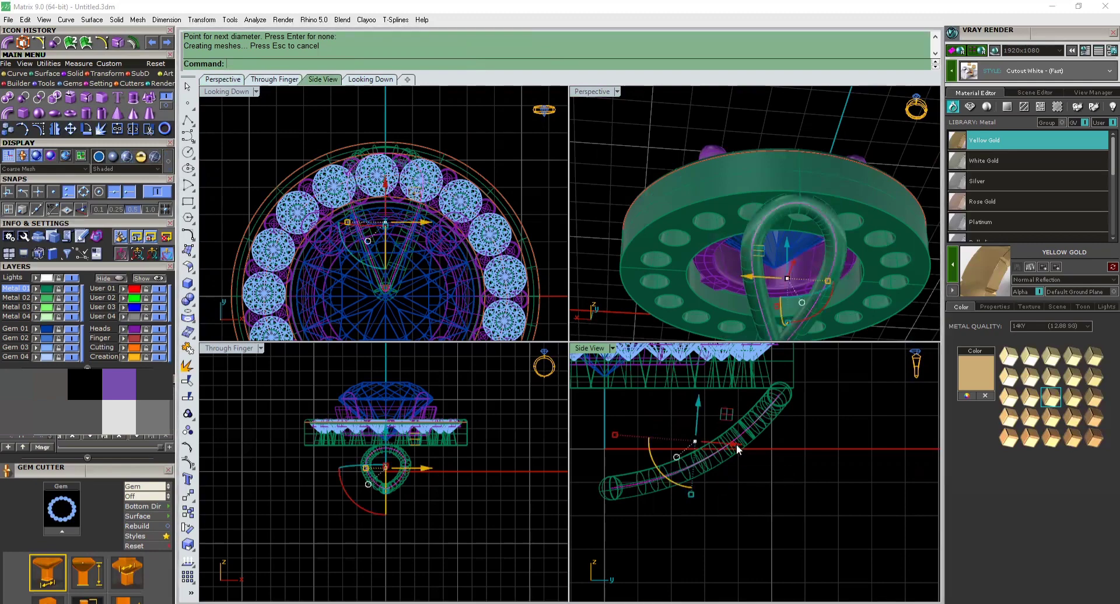
left_click_drag(736, 446, 739, 446)
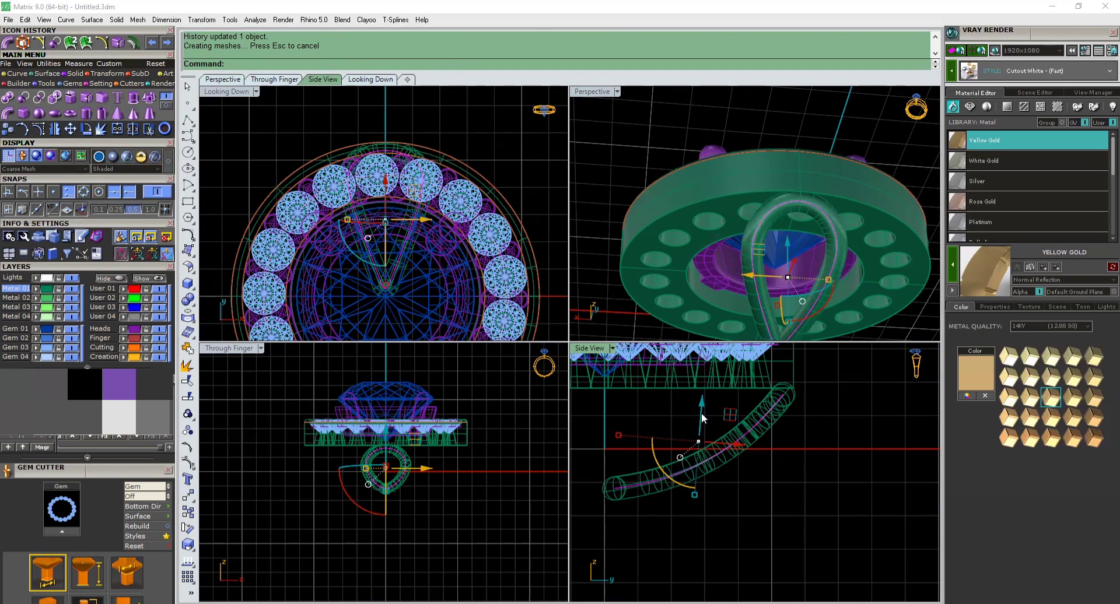
left_click_drag(701, 410, 701, 407)
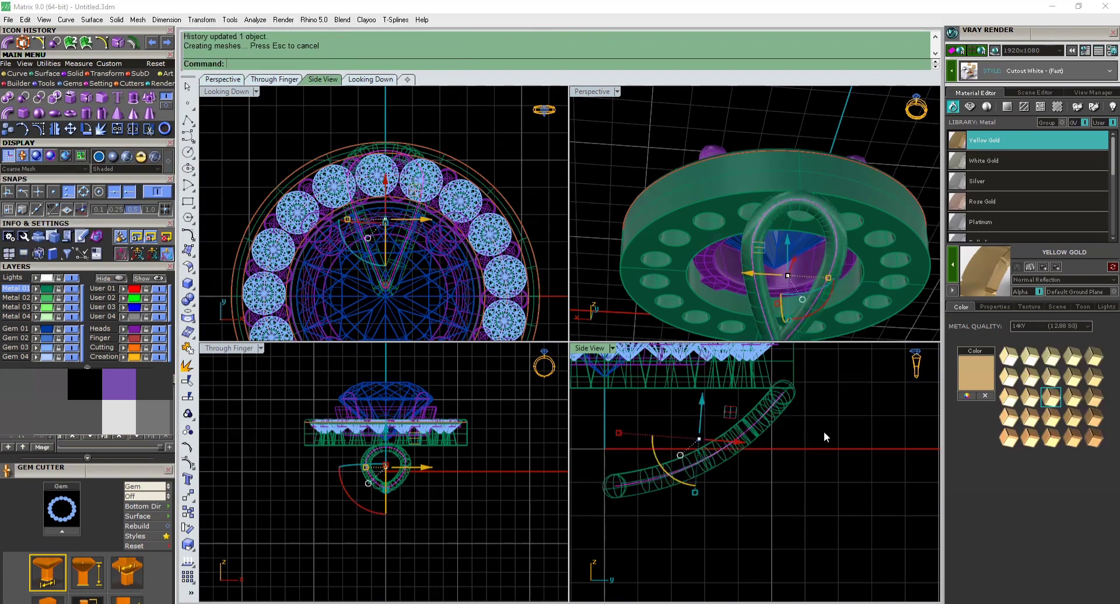
Polar array the pear pipe around the origin in the top view with 2 items over a 360° fill angle
right_click_drag(786, 237, 735, 268)
left_click(735, 267)
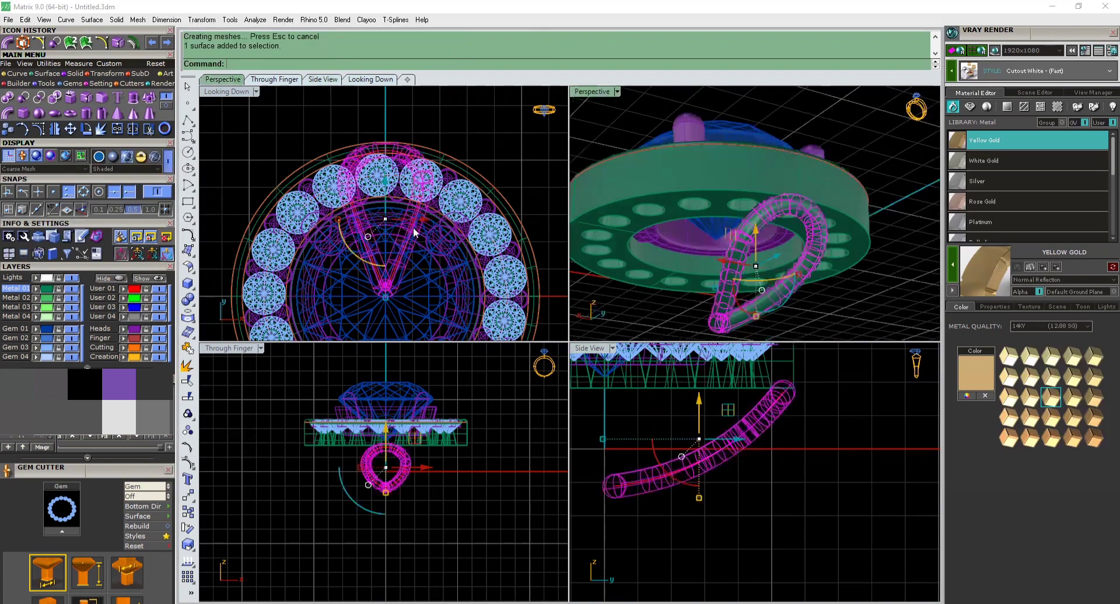
scroll(413, 231, "down", 5)
left_click(98, 83)
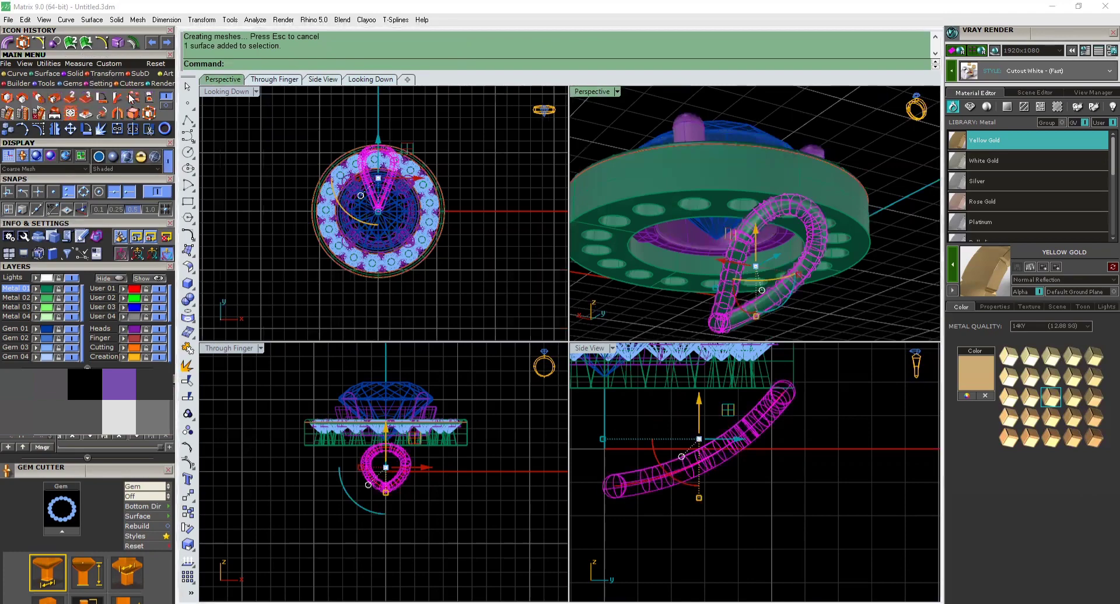
left_click(132, 98)
type("0")
key("Return")
type("2")
key("Return")
key("Return")
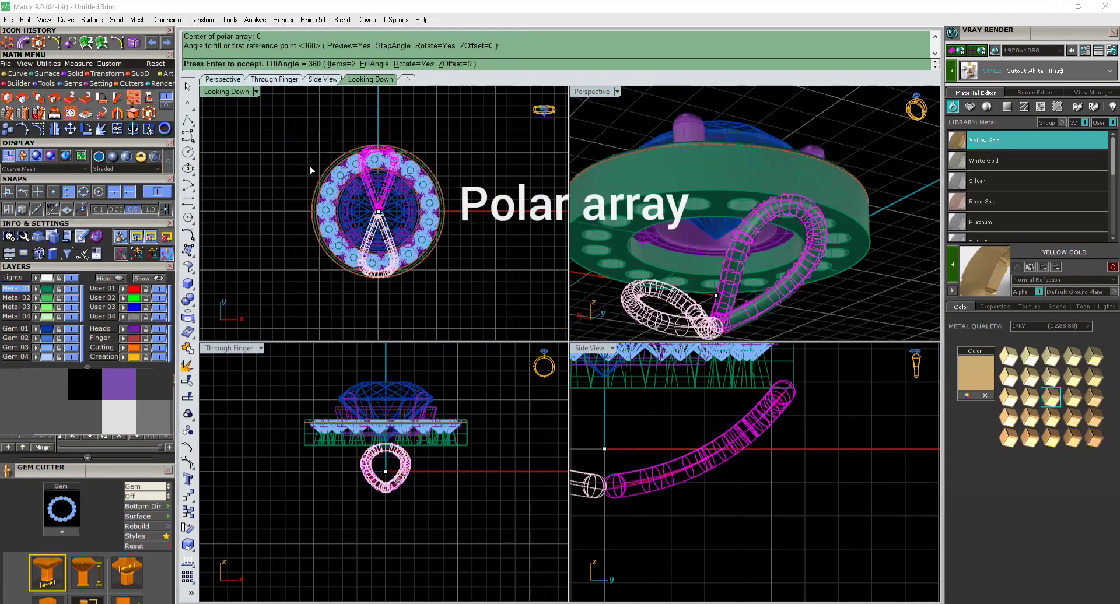
Try 6 items in the polar array preview, set the number of items to 7, and accept the array
left_click(336, 65)
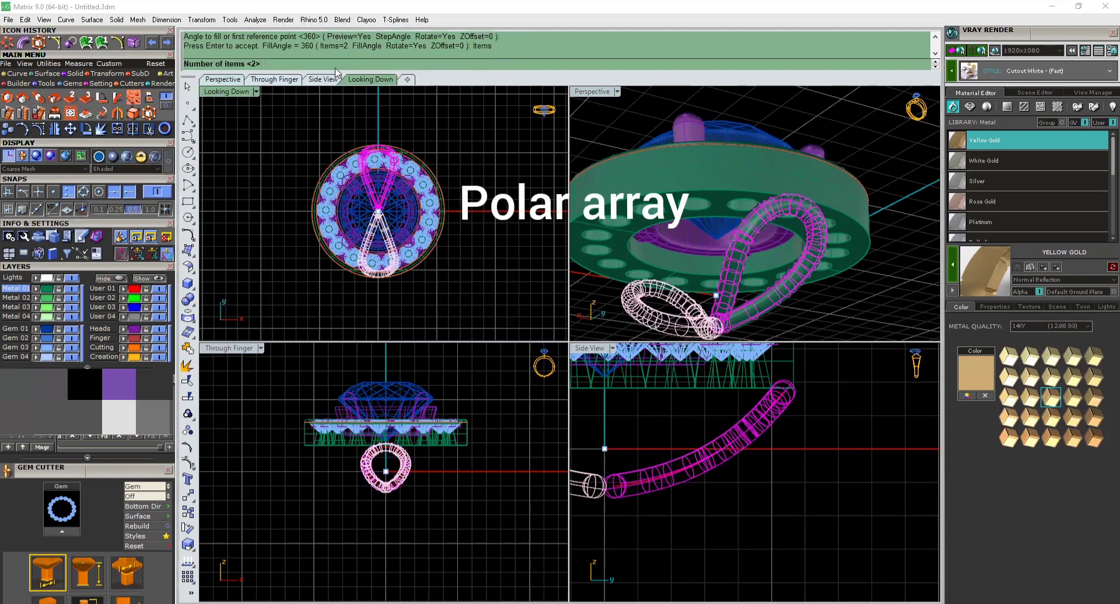
type("6")
key("Return")
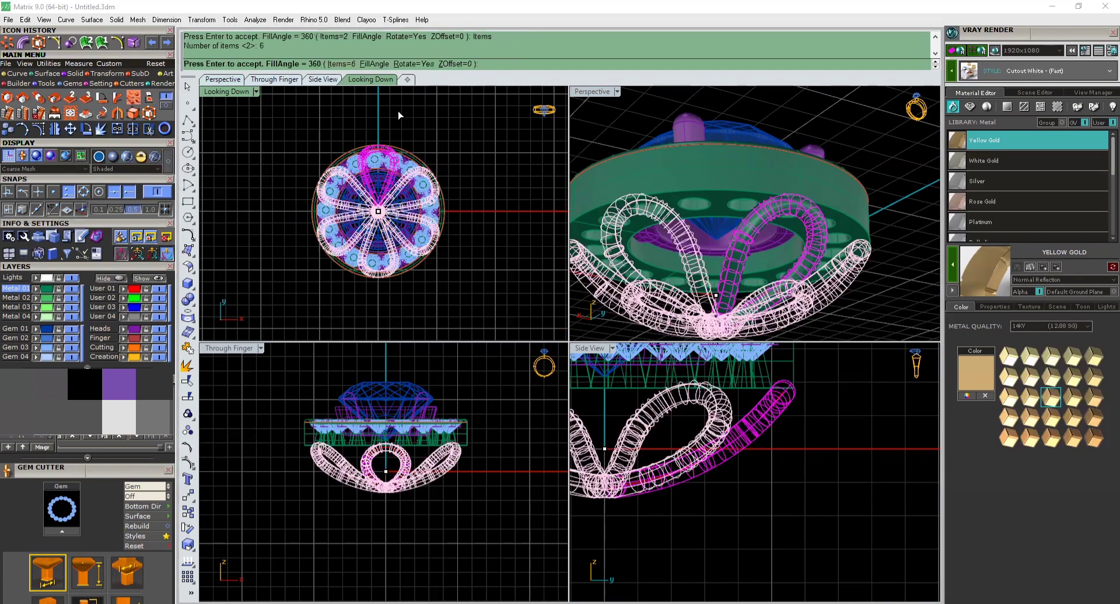
left_click(341, 65)
key("Return")
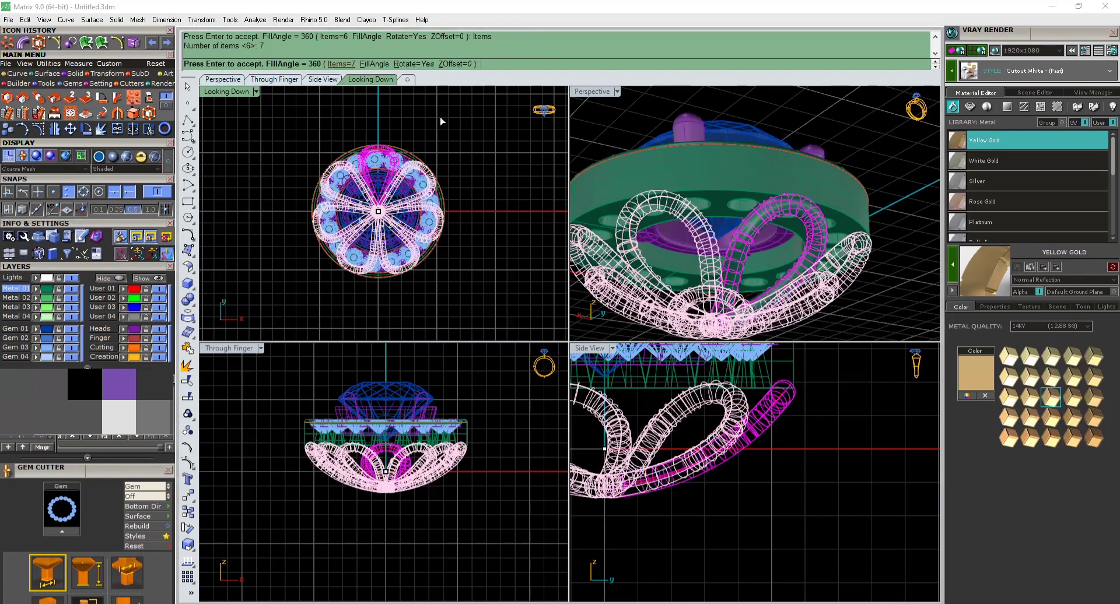
key("Return")
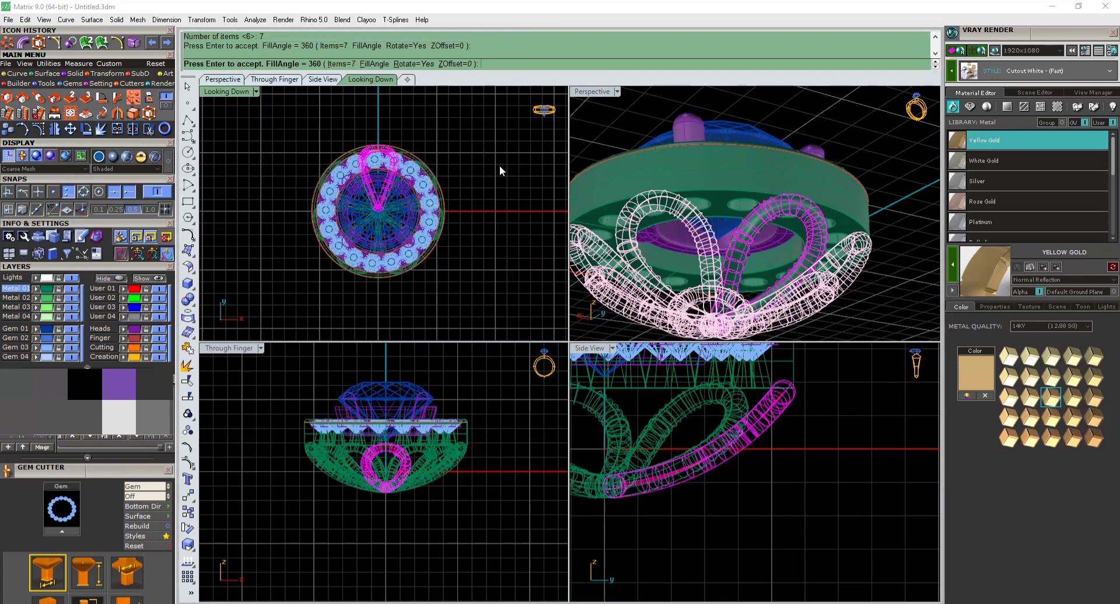
Check the arrayed pear jali from below and import file_71.3dm into the model
scroll(827, 163, "down", 6)
right_click_drag(834, 154, 702, 310)
right_click_drag(725, 108, 621, 191)
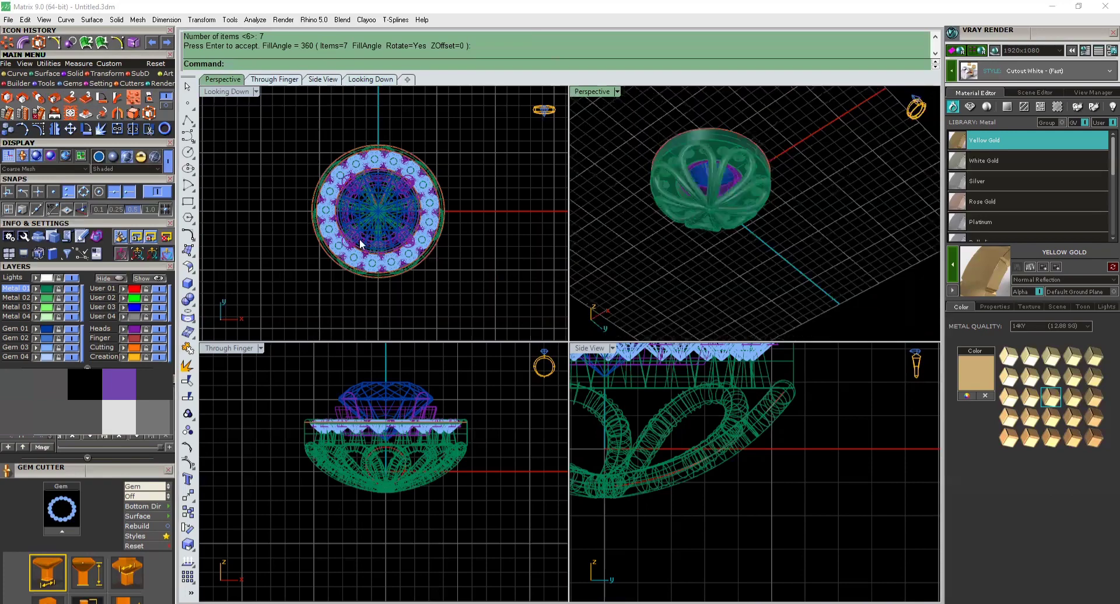
scroll(359, 239, "down", 2)
right_click_drag(705, 284, 653, 137)
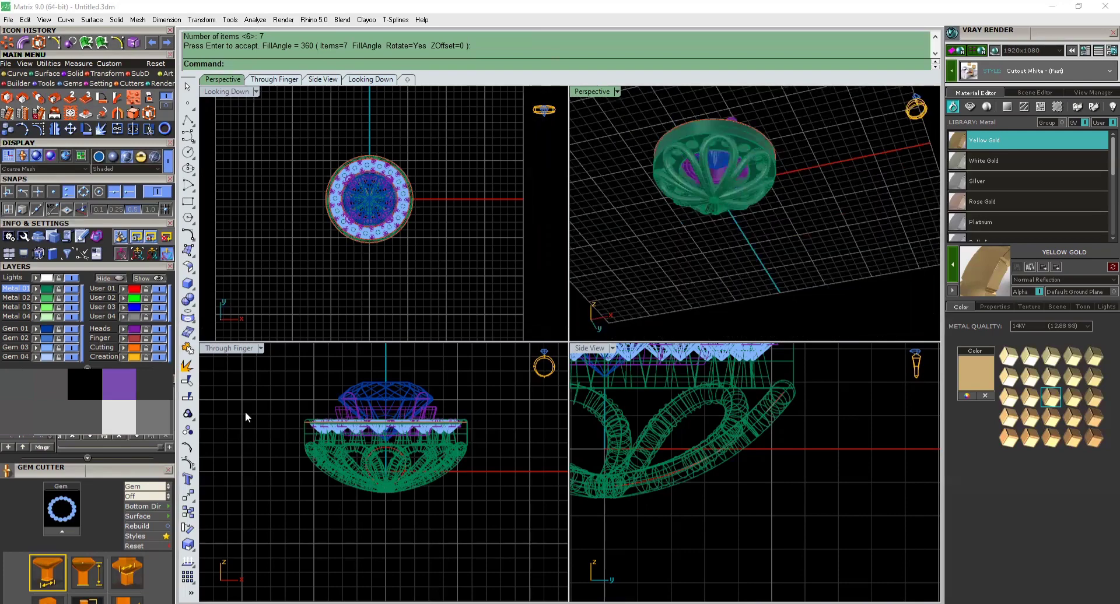
scroll(396, 398, "down", 2)
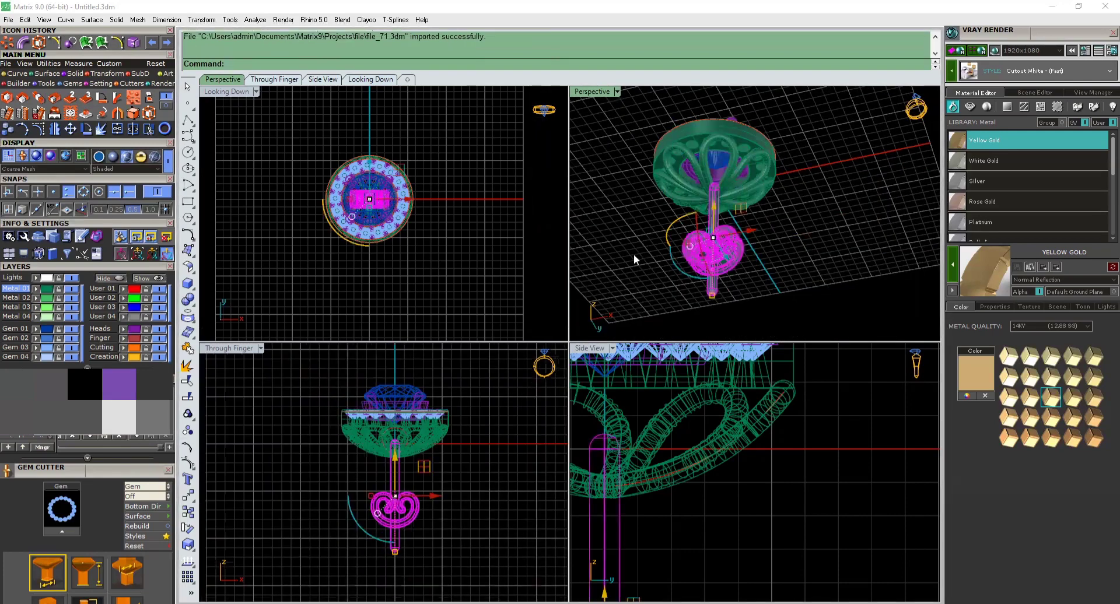
Move the imported post and butterfly back straight down in the side view so the post's top meets the jali's underside
scroll(684, 357, "down", 5)
scroll(635, 478, "up", 3)
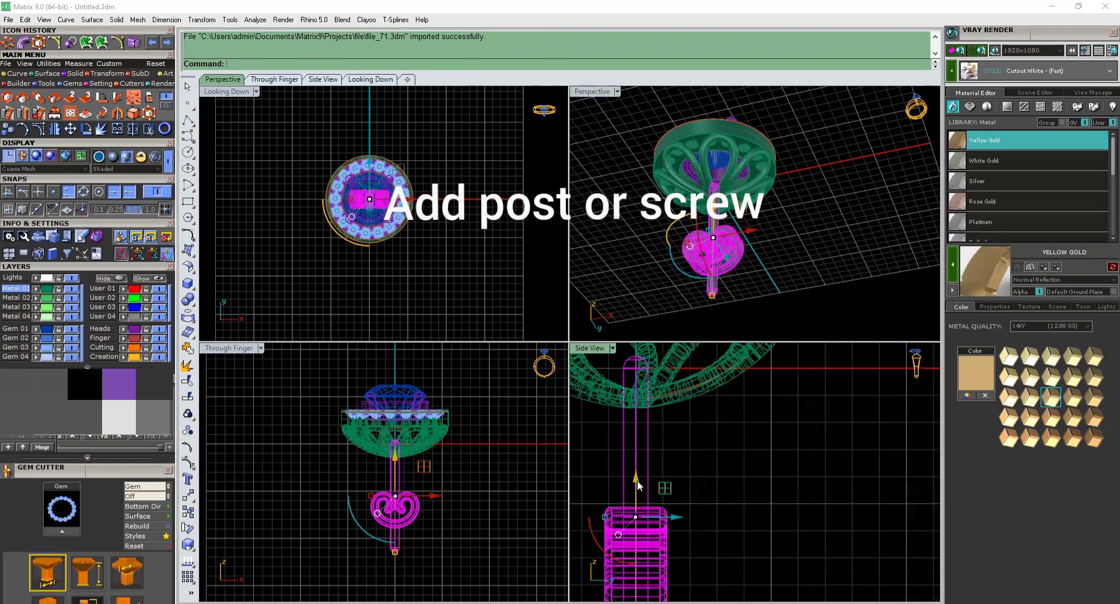
left_click_drag(637, 481, 627, 516)
left_click(660, 491)
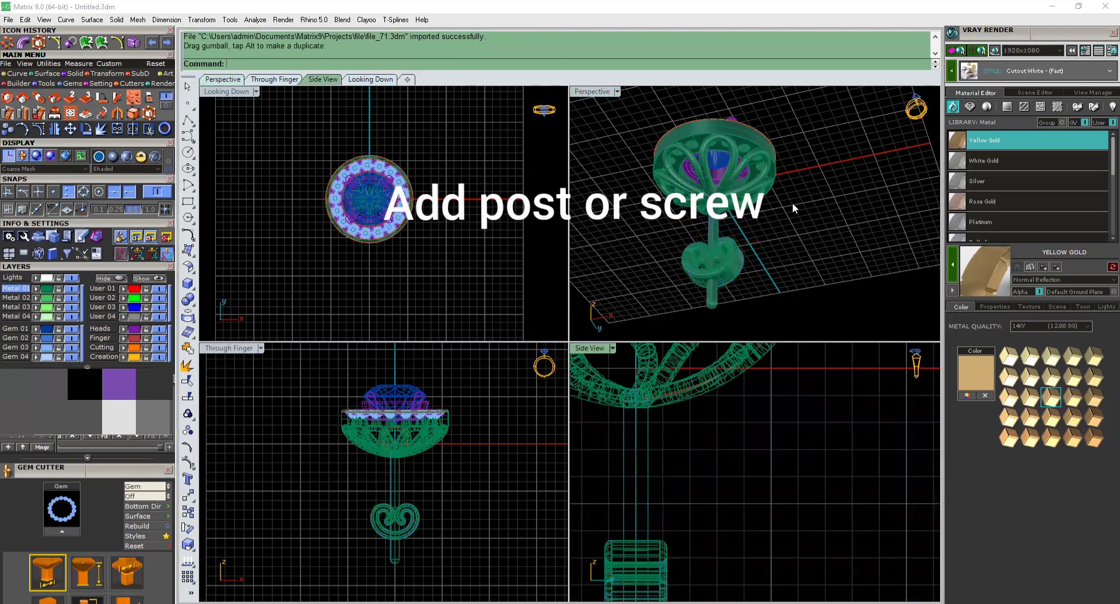
Switch the perspective view to the Rendered display mode and maximize it to show the earring from above
right_click_drag(792, 207, 733, 301)
right_click_drag(687, 174, 734, 289)
scroll(706, 195, "down", 5)
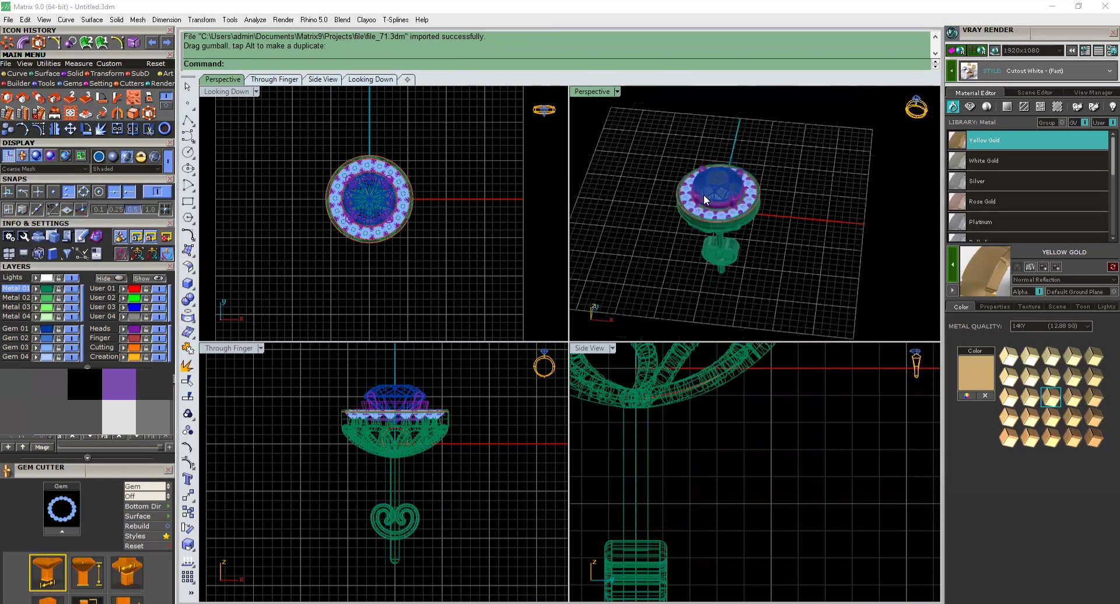
right_click_drag(706, 195, 615, 173)
left_click(595, 92)
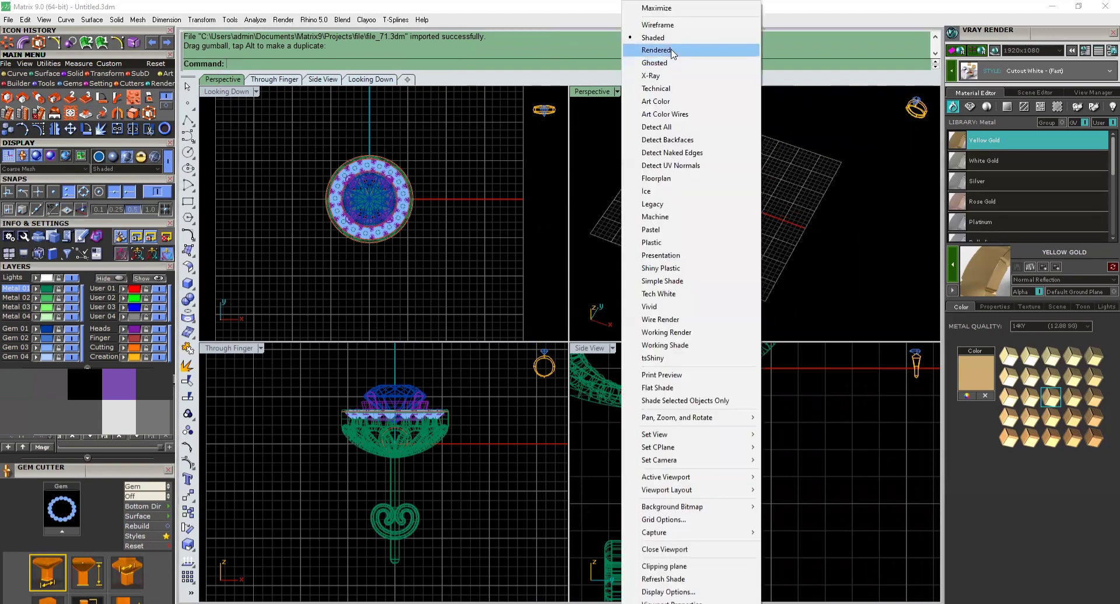
left_click(656, 50)
double_click(594, 92)
right_click_drag(637, 200, 528, 300)
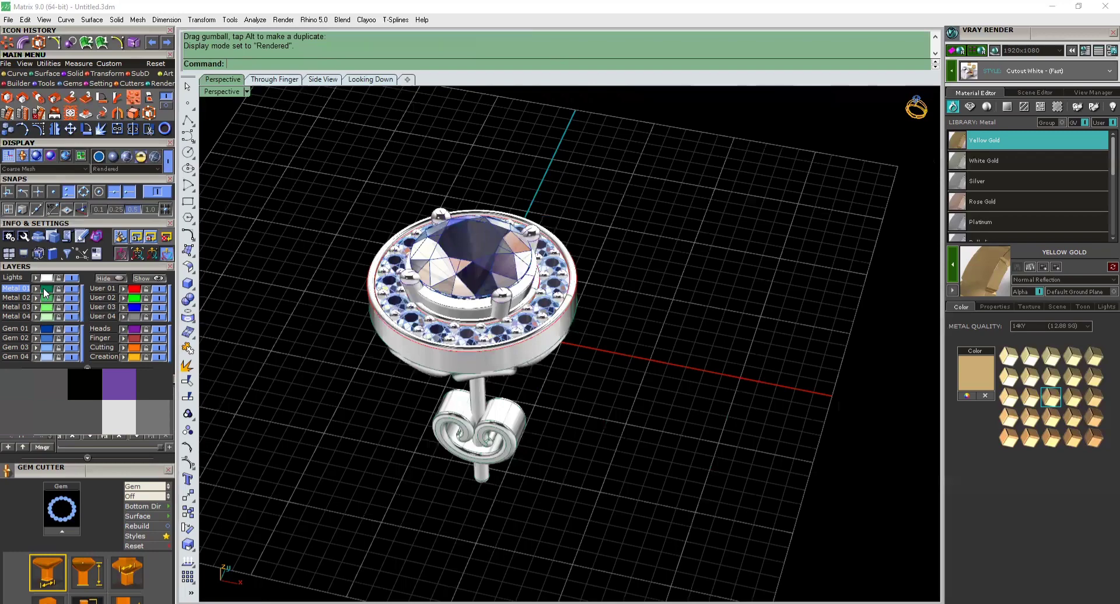
Select all objects on the Metal 01 and Heads layers and assign them the Silver material
left_click(44, 288)
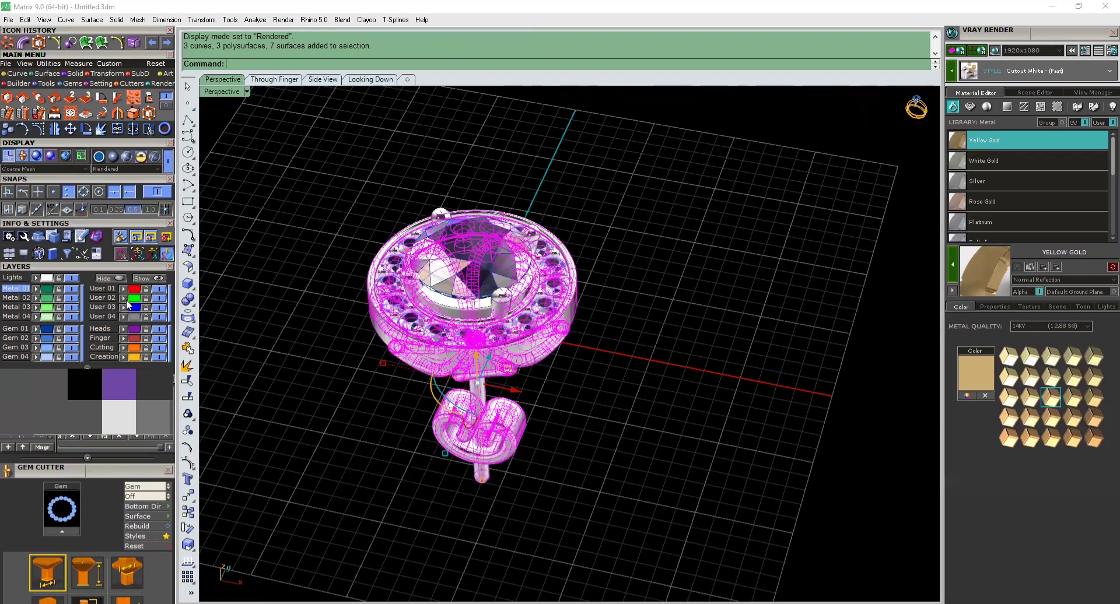
left_click(136, 328)
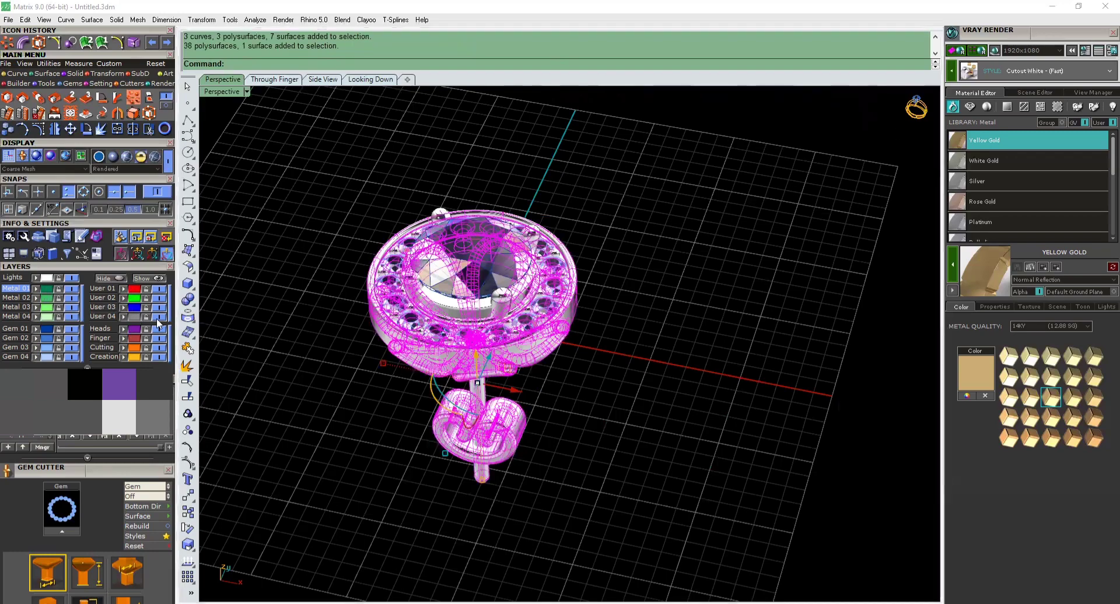
left_click(957, 183)
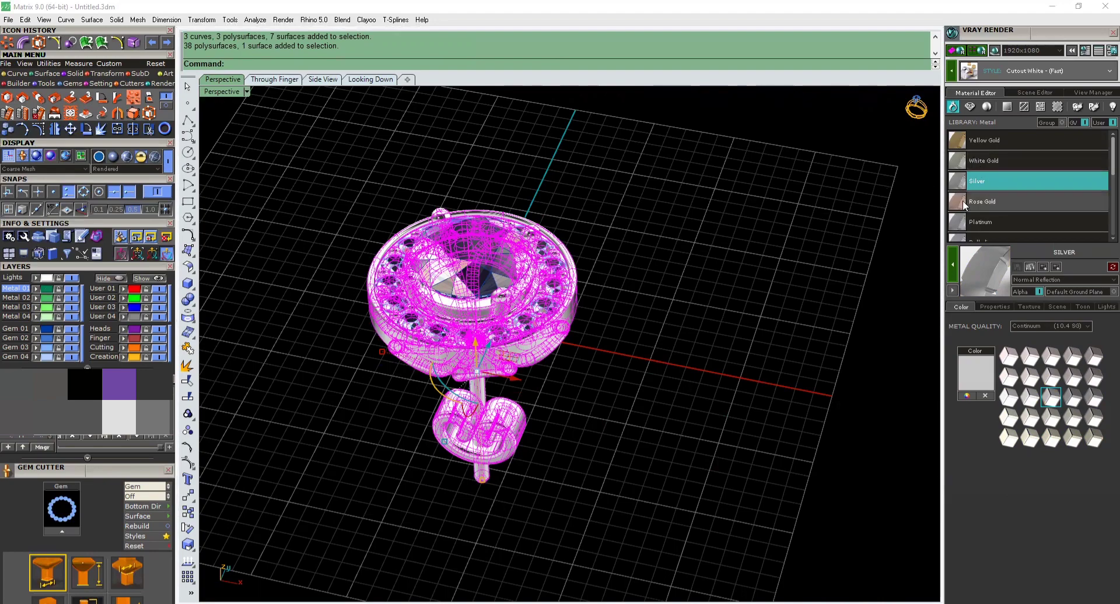
left_click(955, 273)
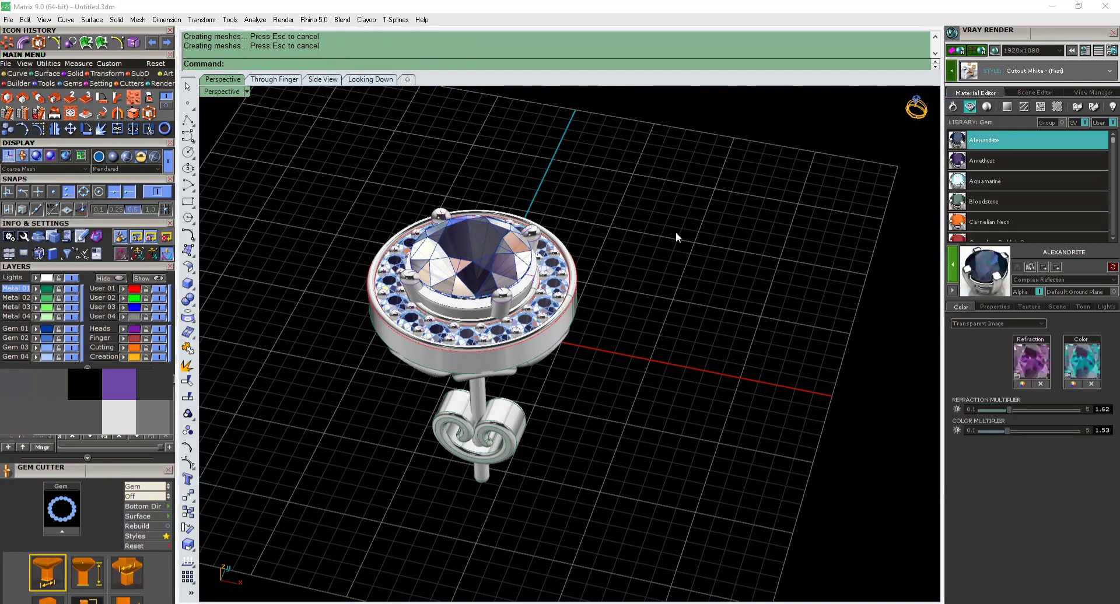
Select the centre stone through the Gem 01 layer and assign it the Diamond Blue material
left_click(475, 250)
left_click(221, 265)
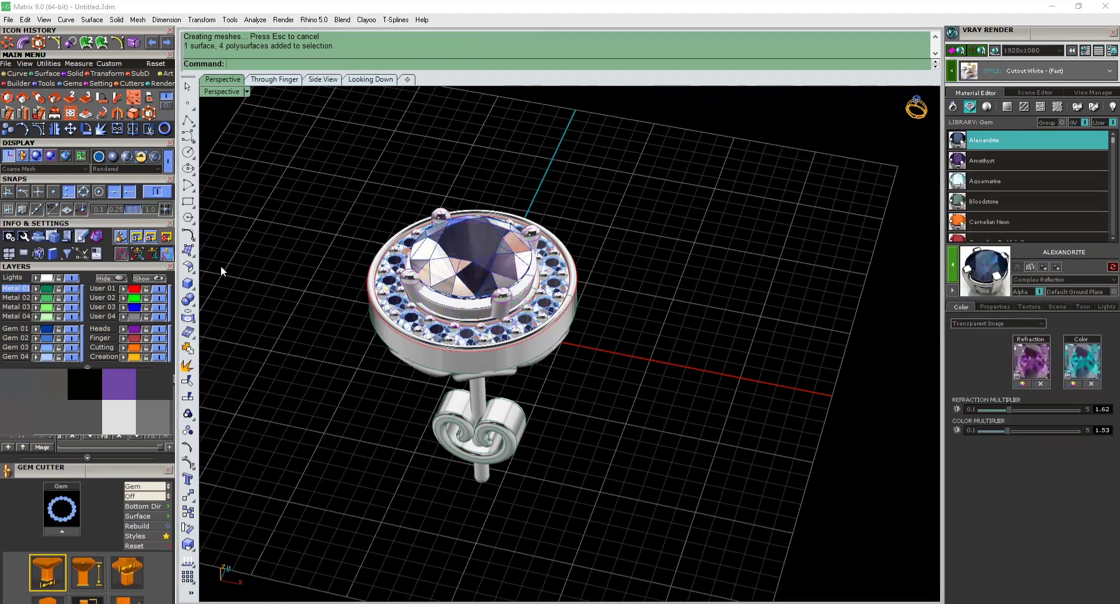
left_click(45, 330)
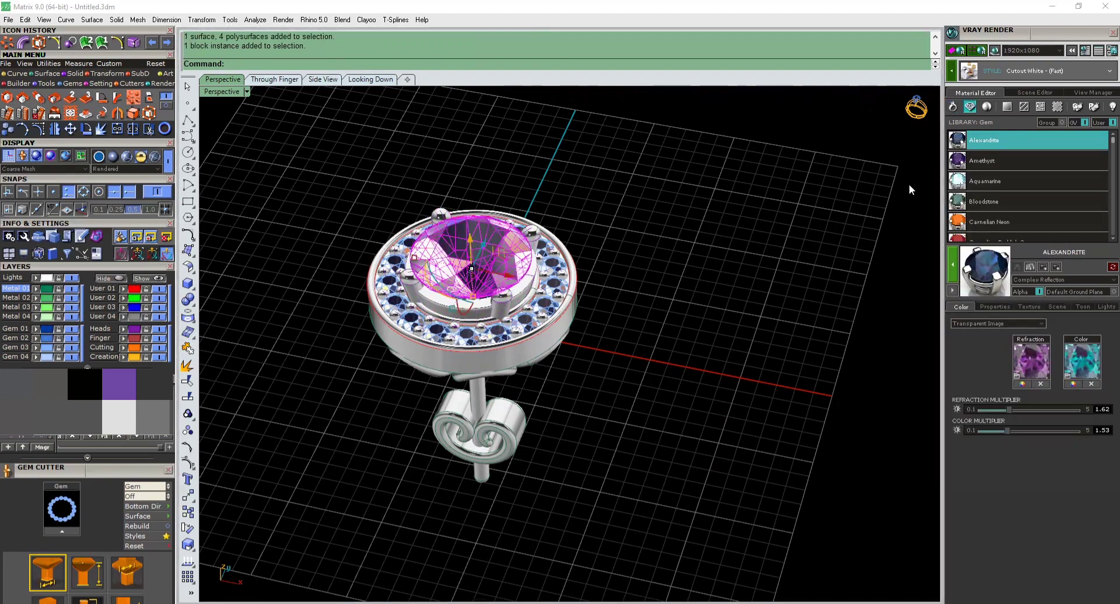
scroll(1015, 198, "down", 1)
scroll(1015, 197, "down", 3)
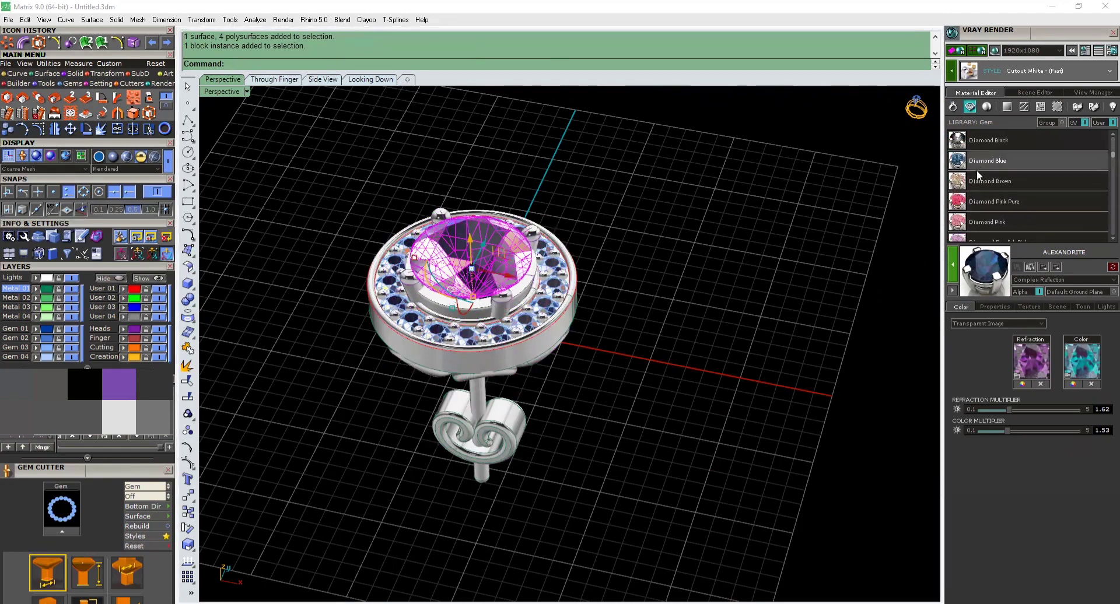
left_click(961, 163)
left_click(953, 269)
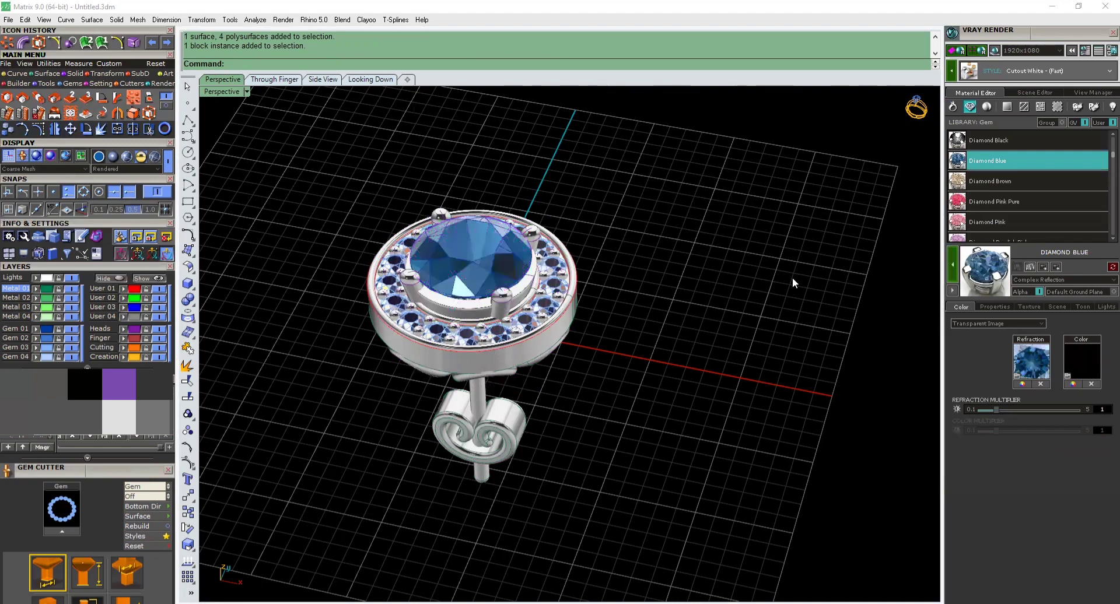
Select the halo stones through the Gem 03 layer and assign them the Diamond material
left_click(49, 350)
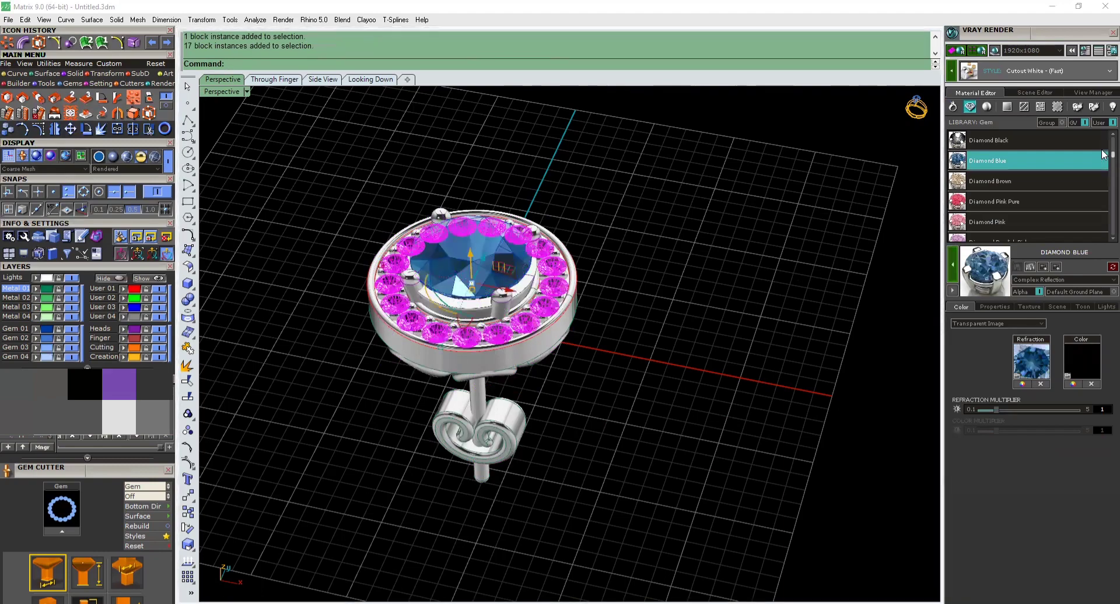
scroll(992, 187, "down", 5)
left_click(977, 182)
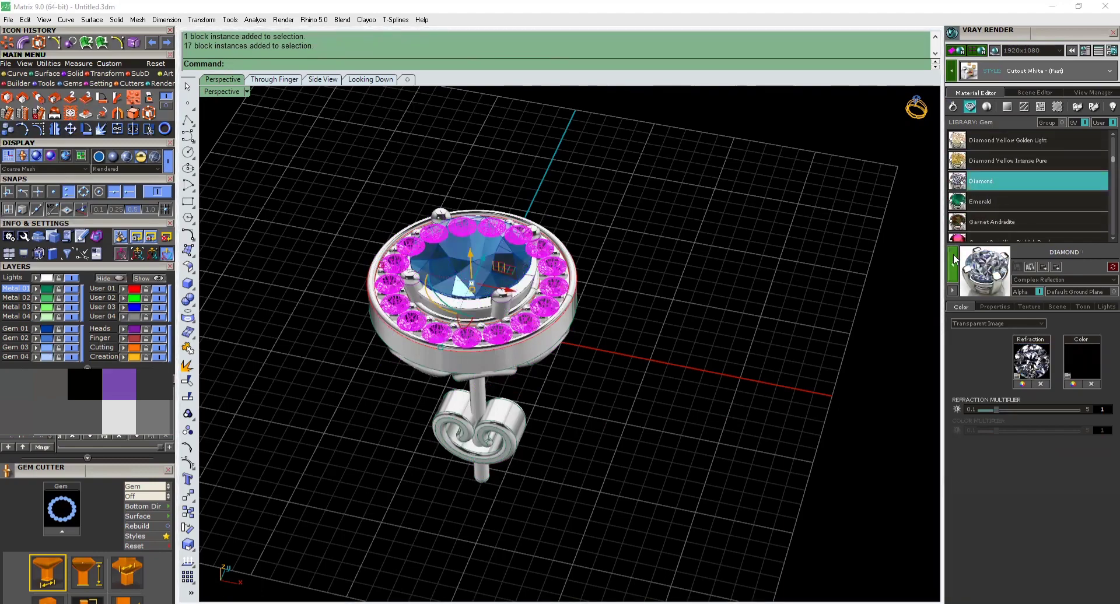
left_click(953, 269)
right_click_drag(796, 298, 727, 302)
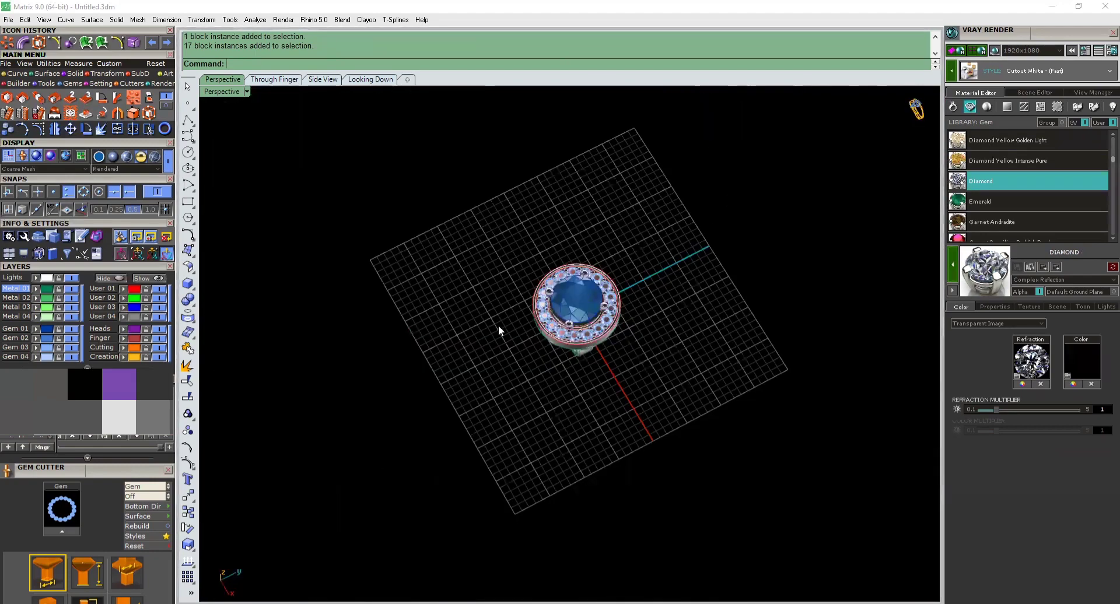
Select the whole earring and mirror a copy across a vertical line just beyond its side in the top view
key("ctrl+a")
scroll(621, 298, "up", 2)
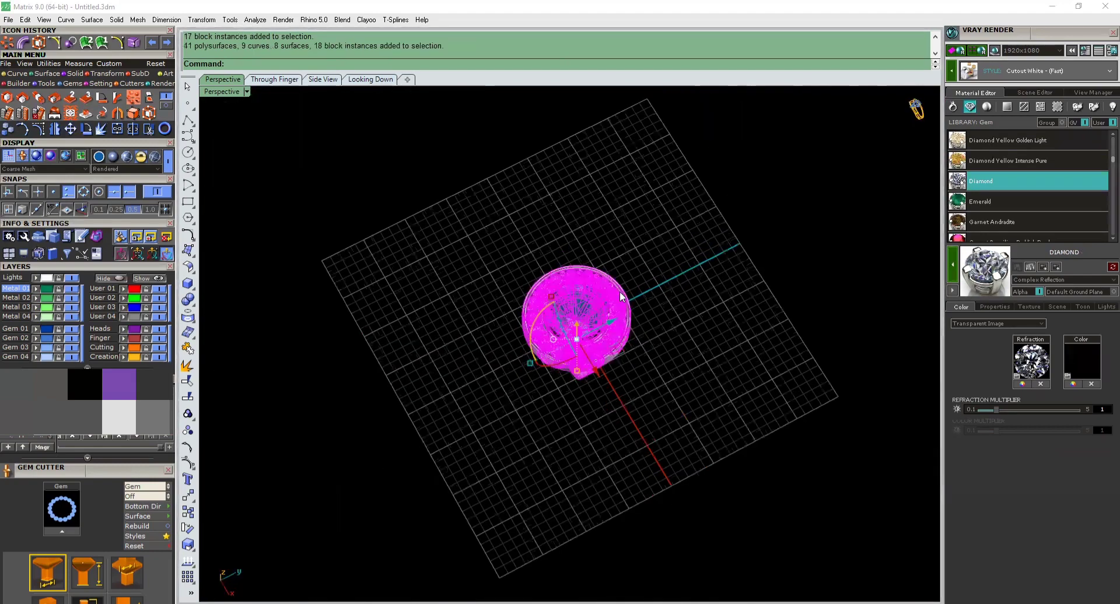
scroll(587, 363, "up", 2)
double_click(226, 92)
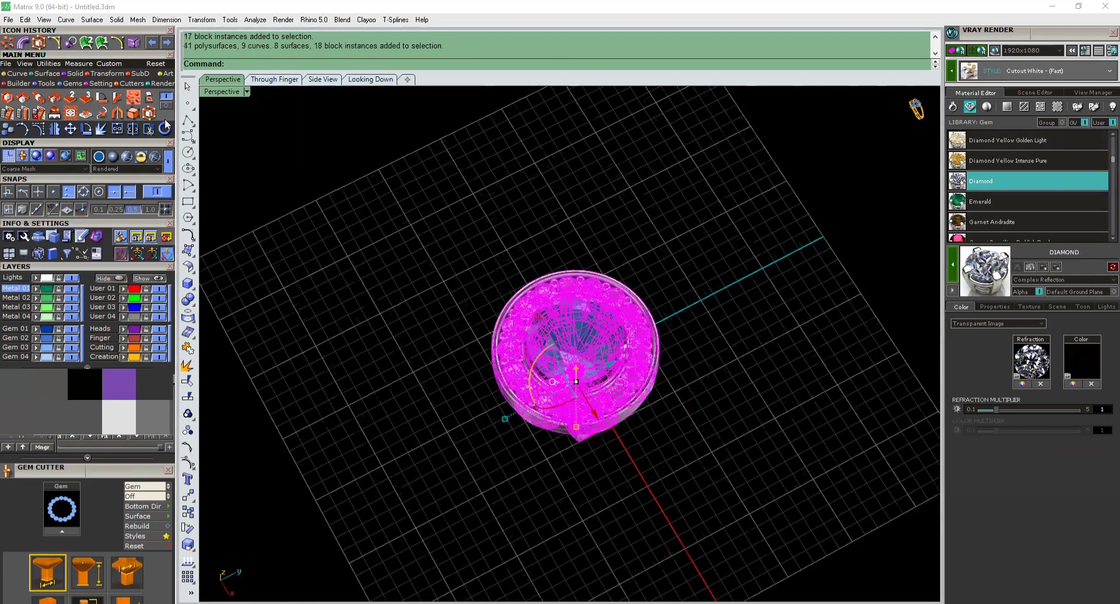
left_click(57, 133)
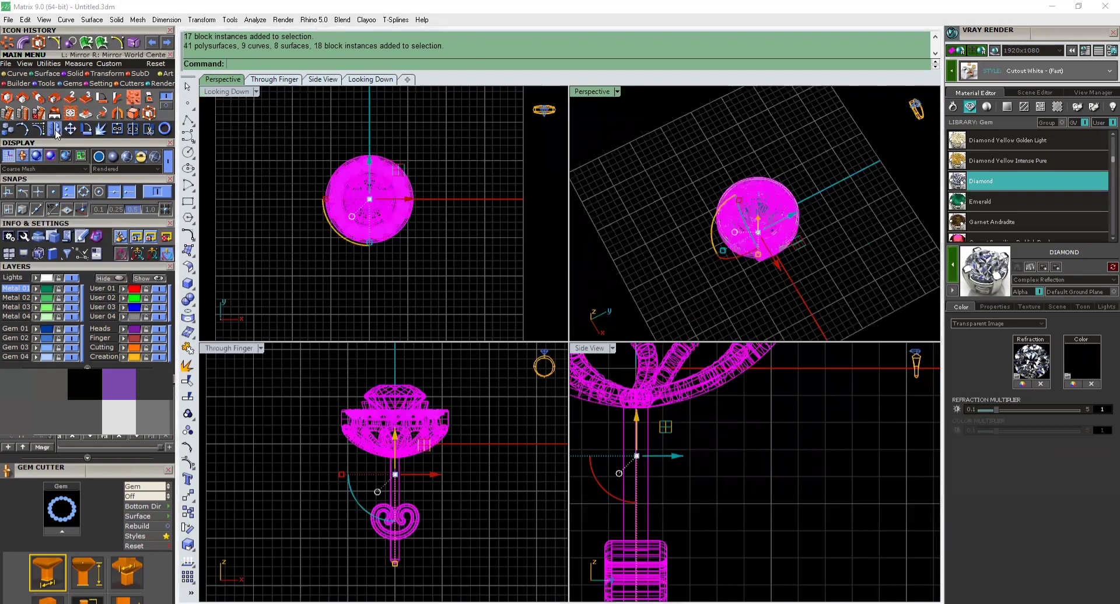
left_click(428, 199)
left_click(426, 130)
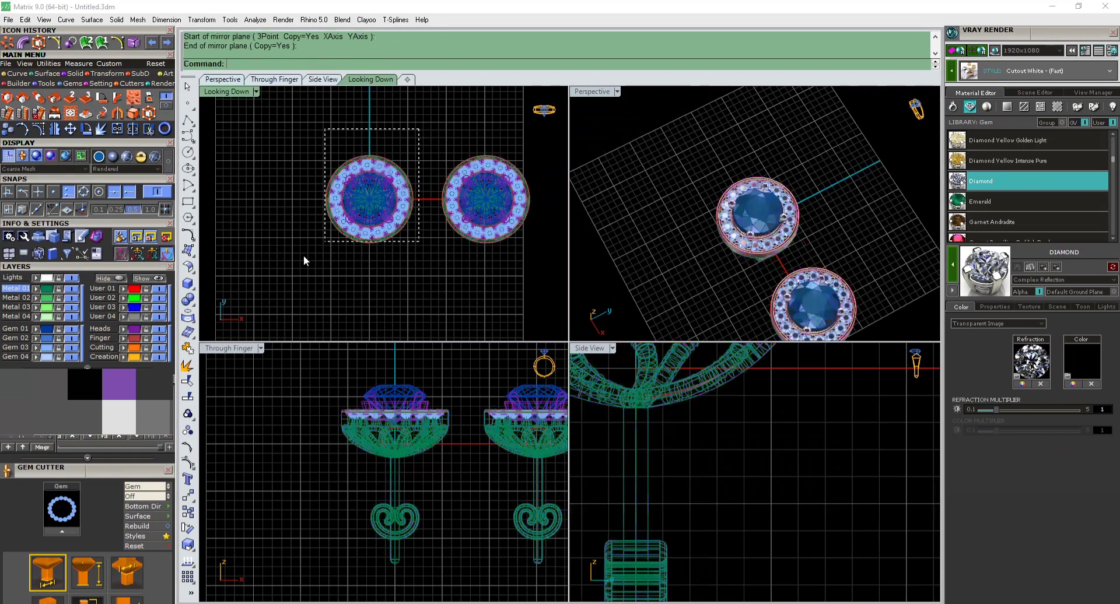
Tilt the mirrored earring in the Through Finger view and inspect the pair from above and below in the maximized perspective
scroll(345, 447, "down", 4)
left_click_drag(513, 395, 467, 454)
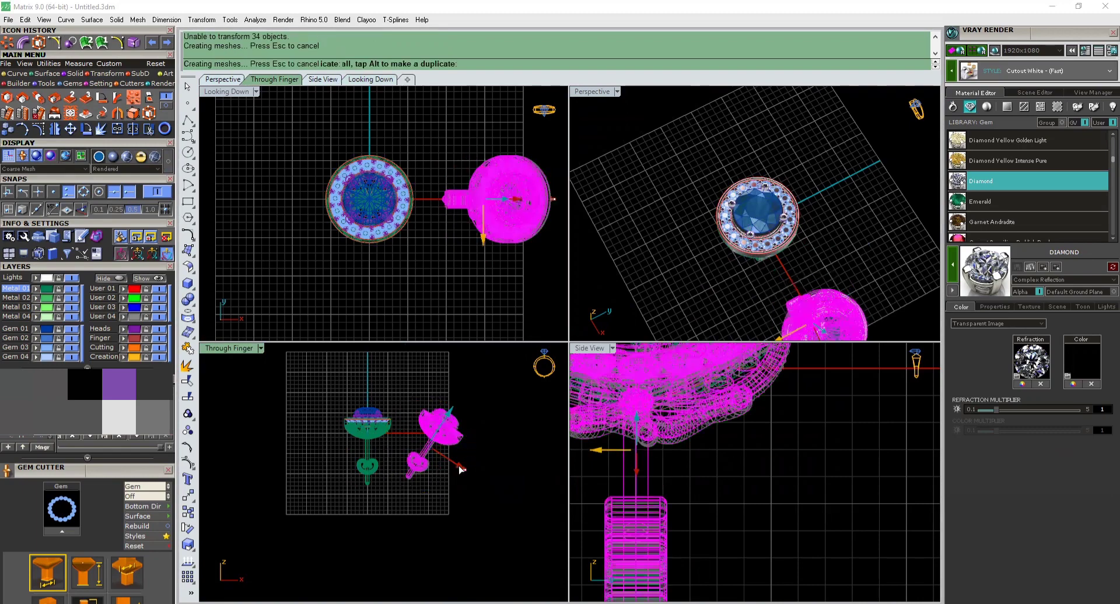
double_click(596, 92)
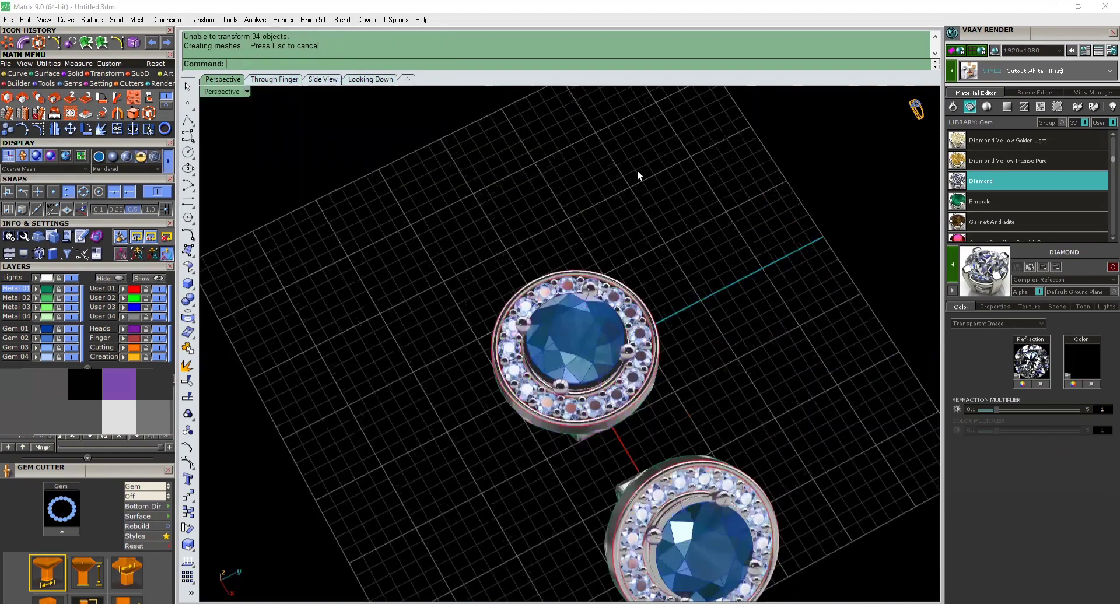
right_click_drag(748, 247, 758, 252)
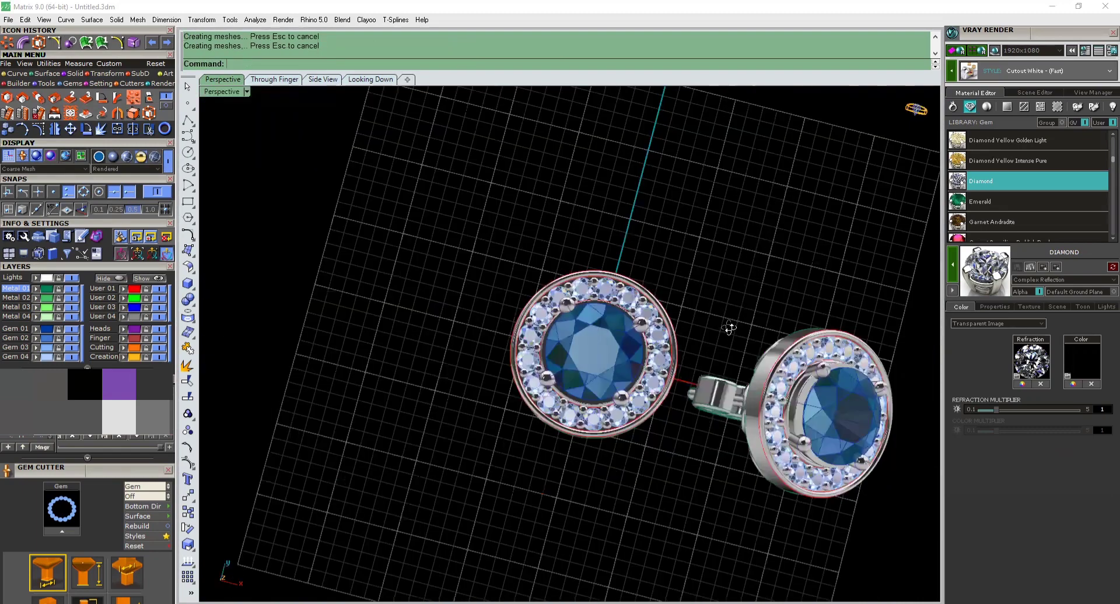
right_click_drag(728, 328, 743, 430)
scroll(673, 227, "up", 4)
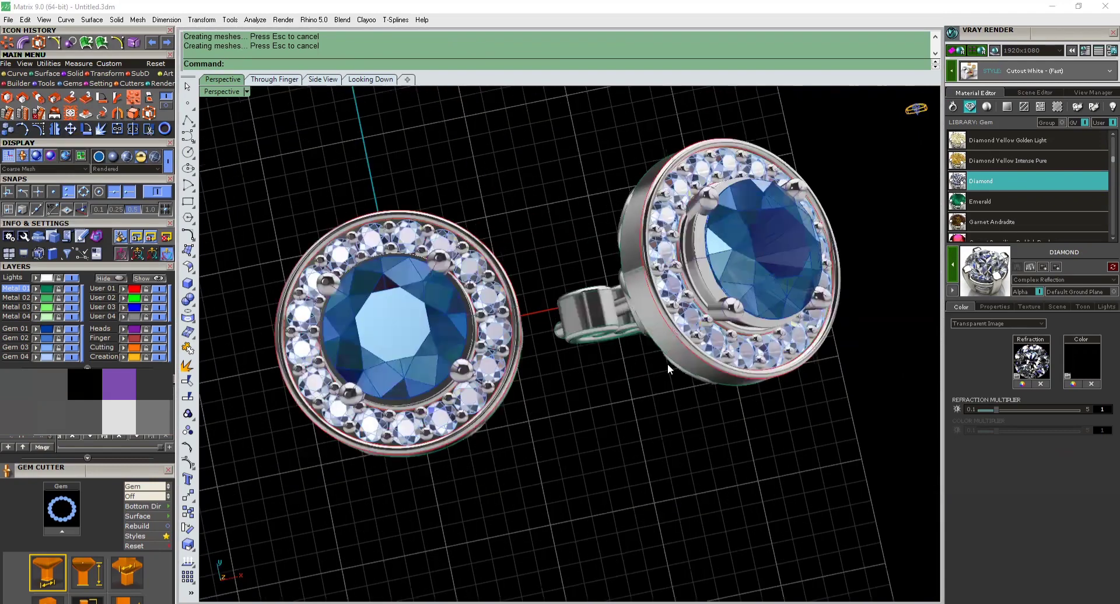
right_click_drag(667, 364, 655, 175)
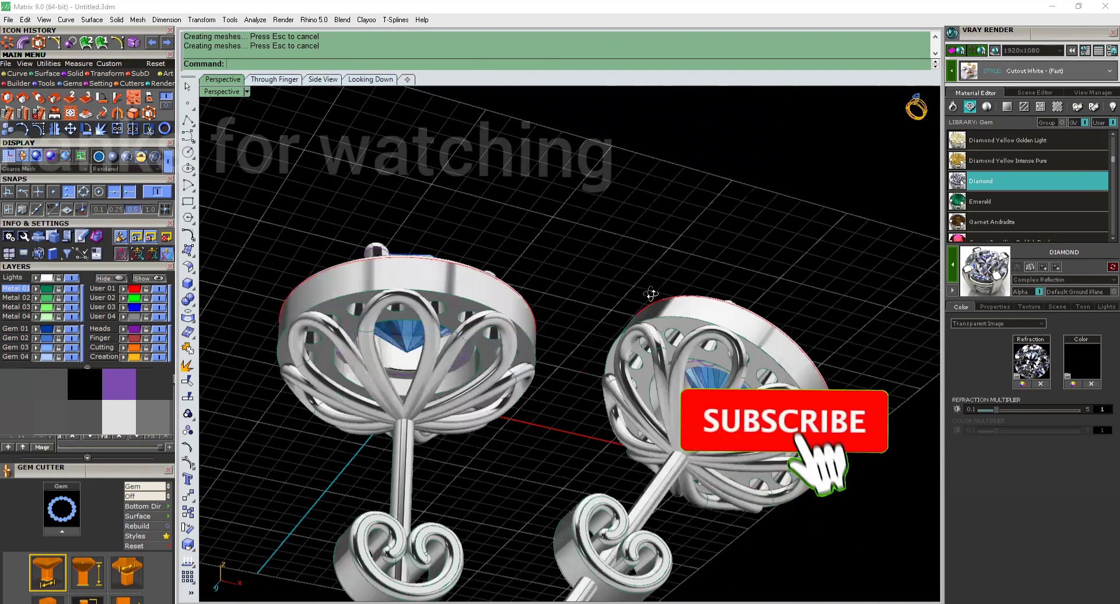
right_click_drag(651, 294, 625, 289)
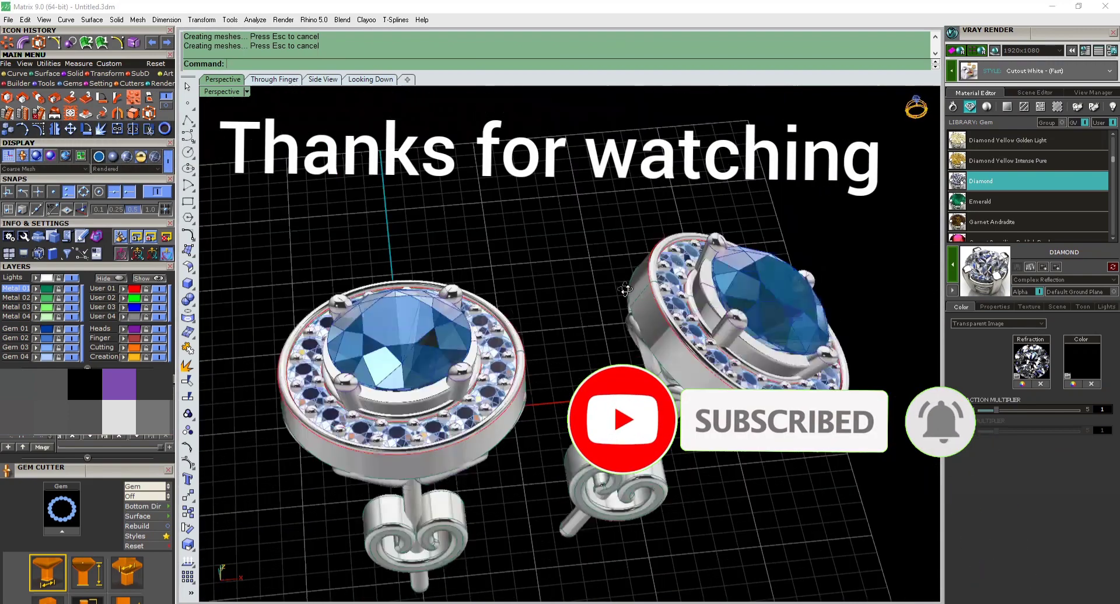